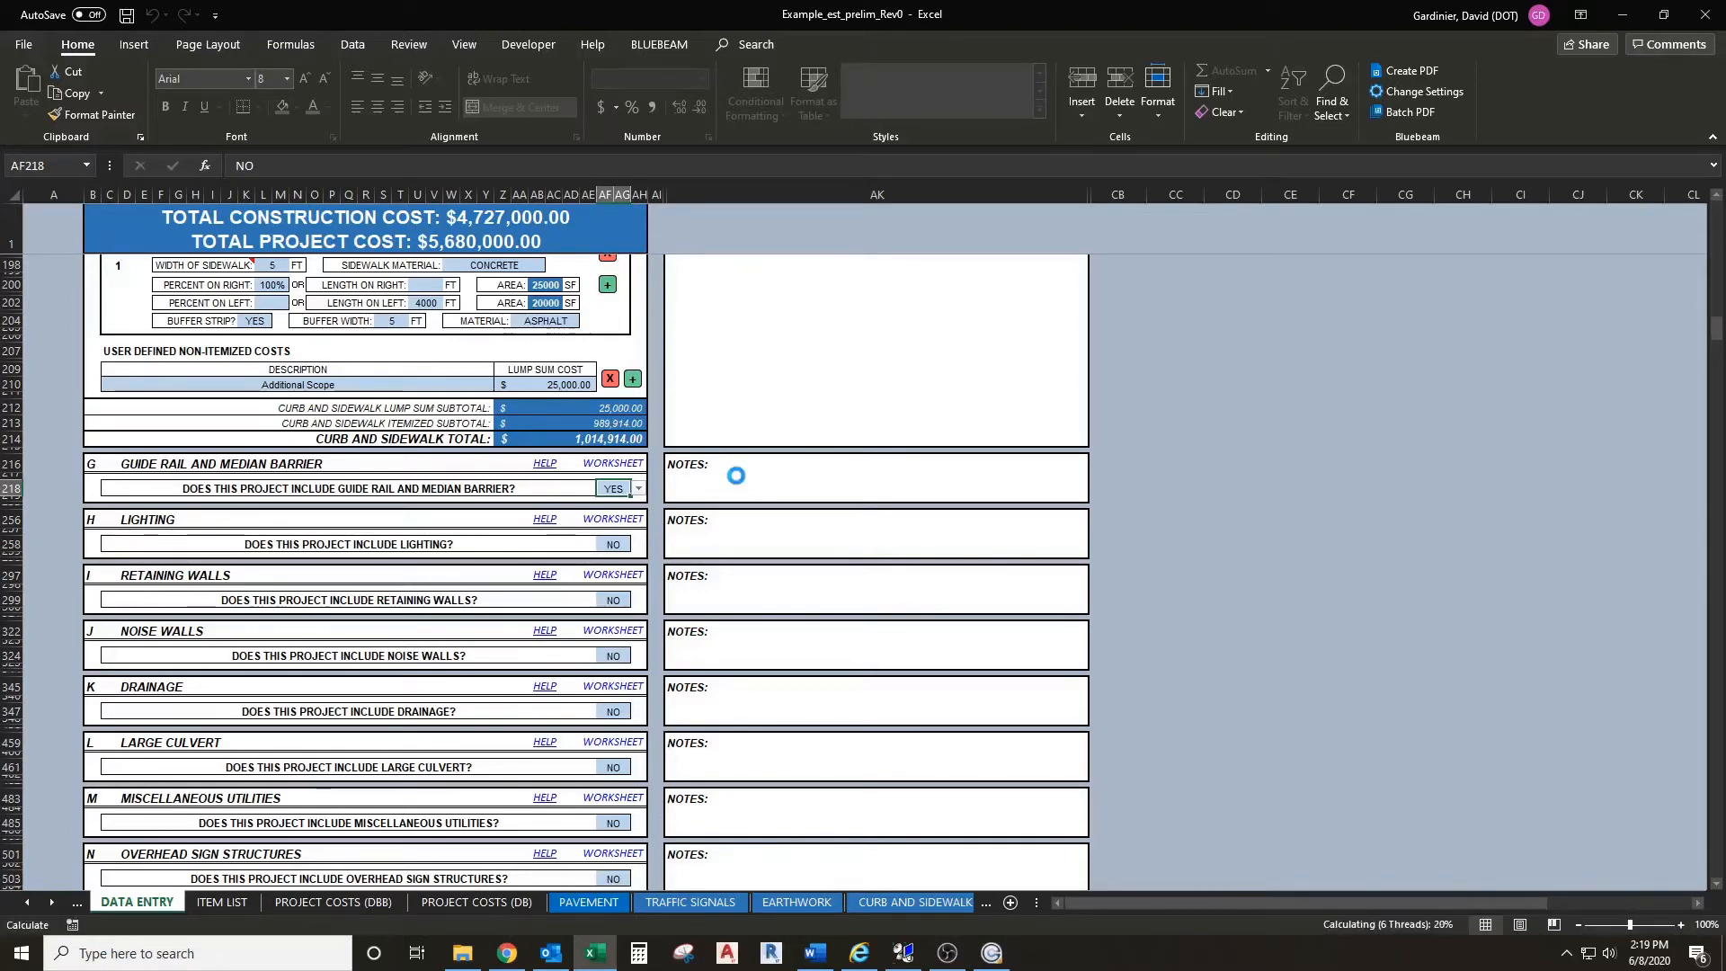
# Step: Set the road name of the first new guide rail and barrier entry to NY-123
pyautogui.doubleClick(736, 475)
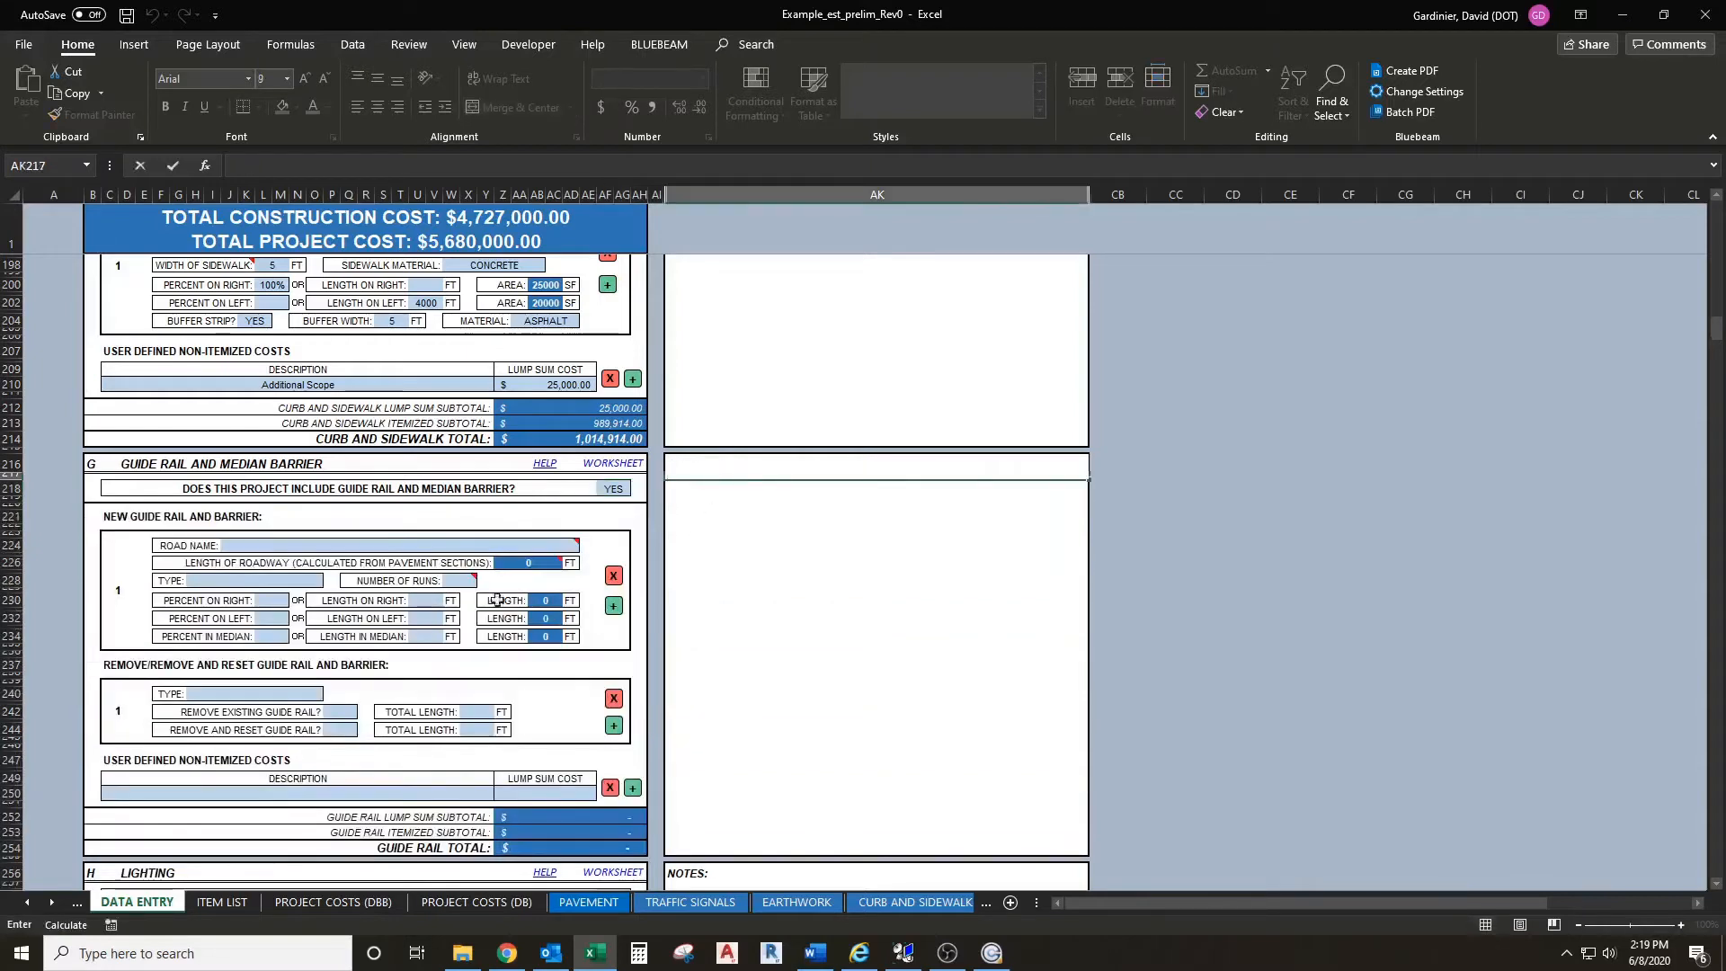
pyautogui.scroll(-1, 243, 539)
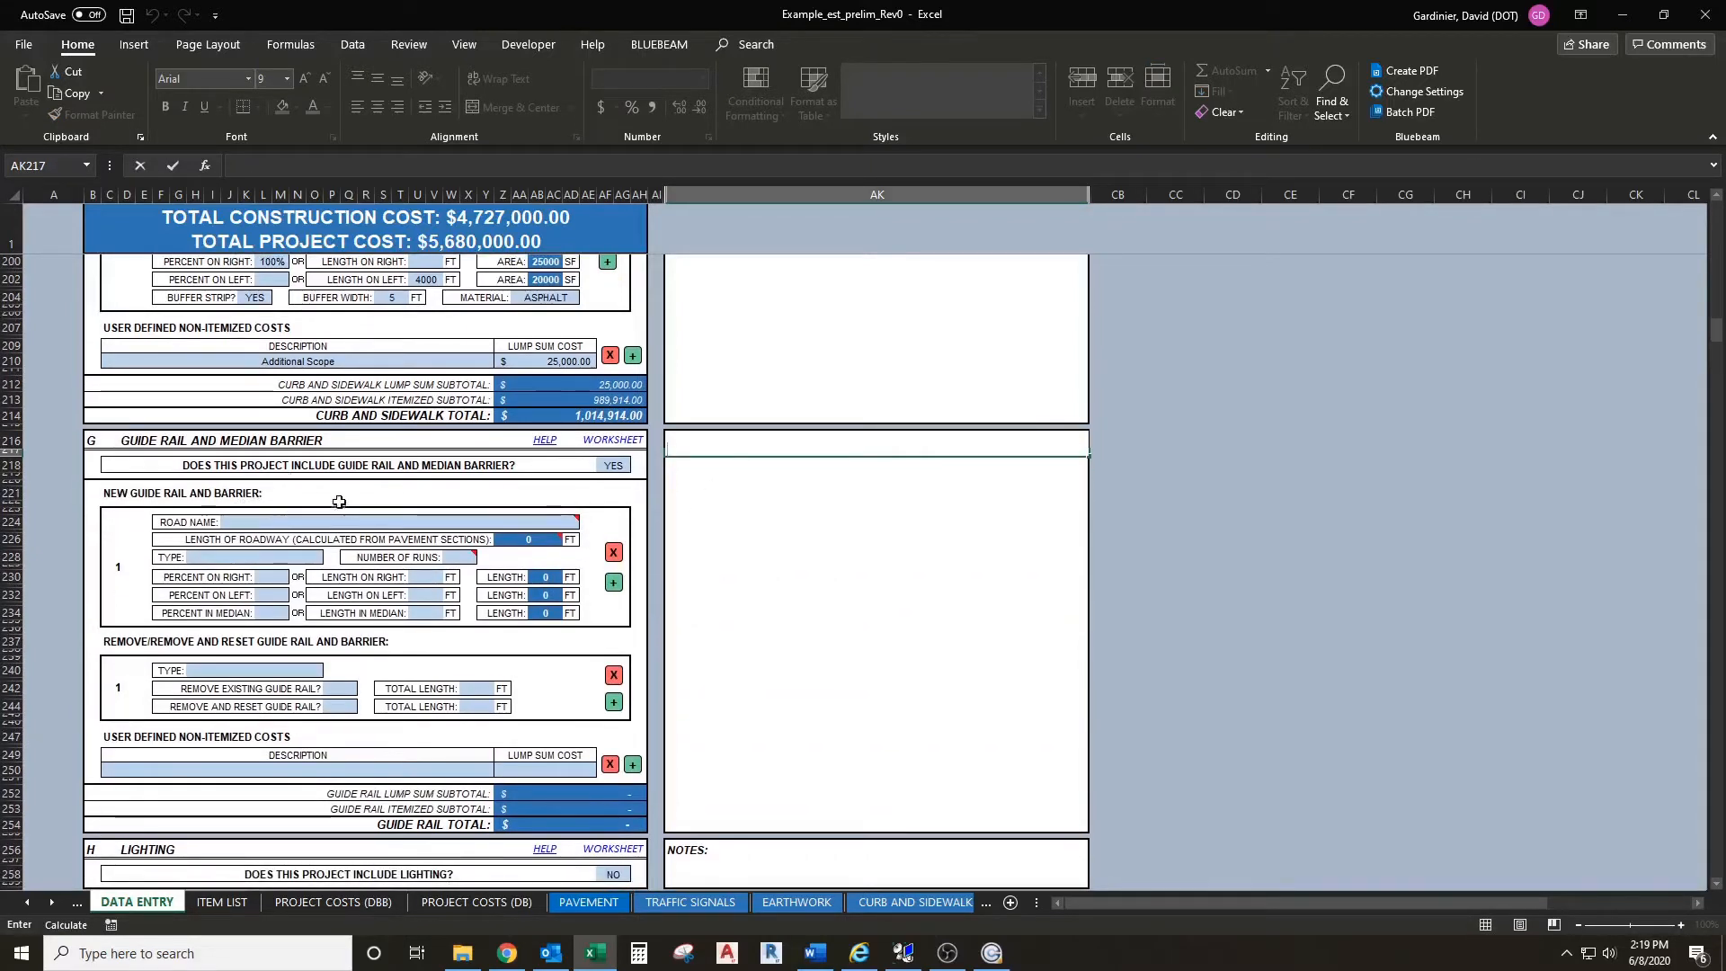
pyautogui.scroll(-1, 369, 584)
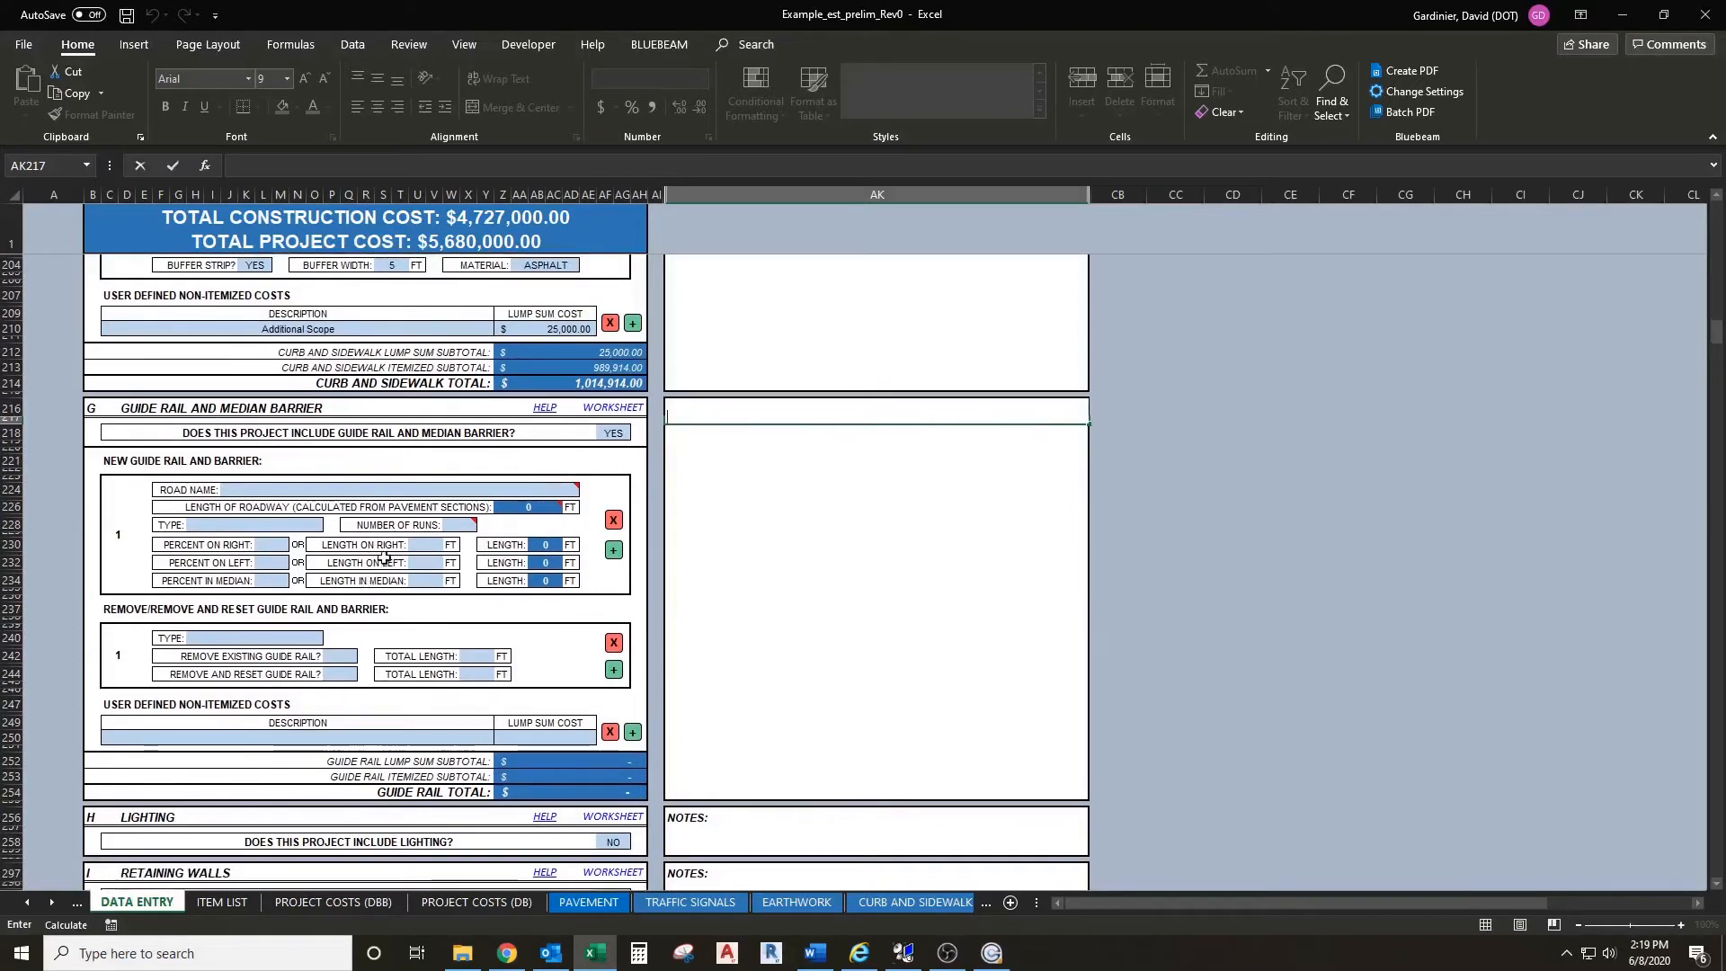
pyautogui.click(243, 487)
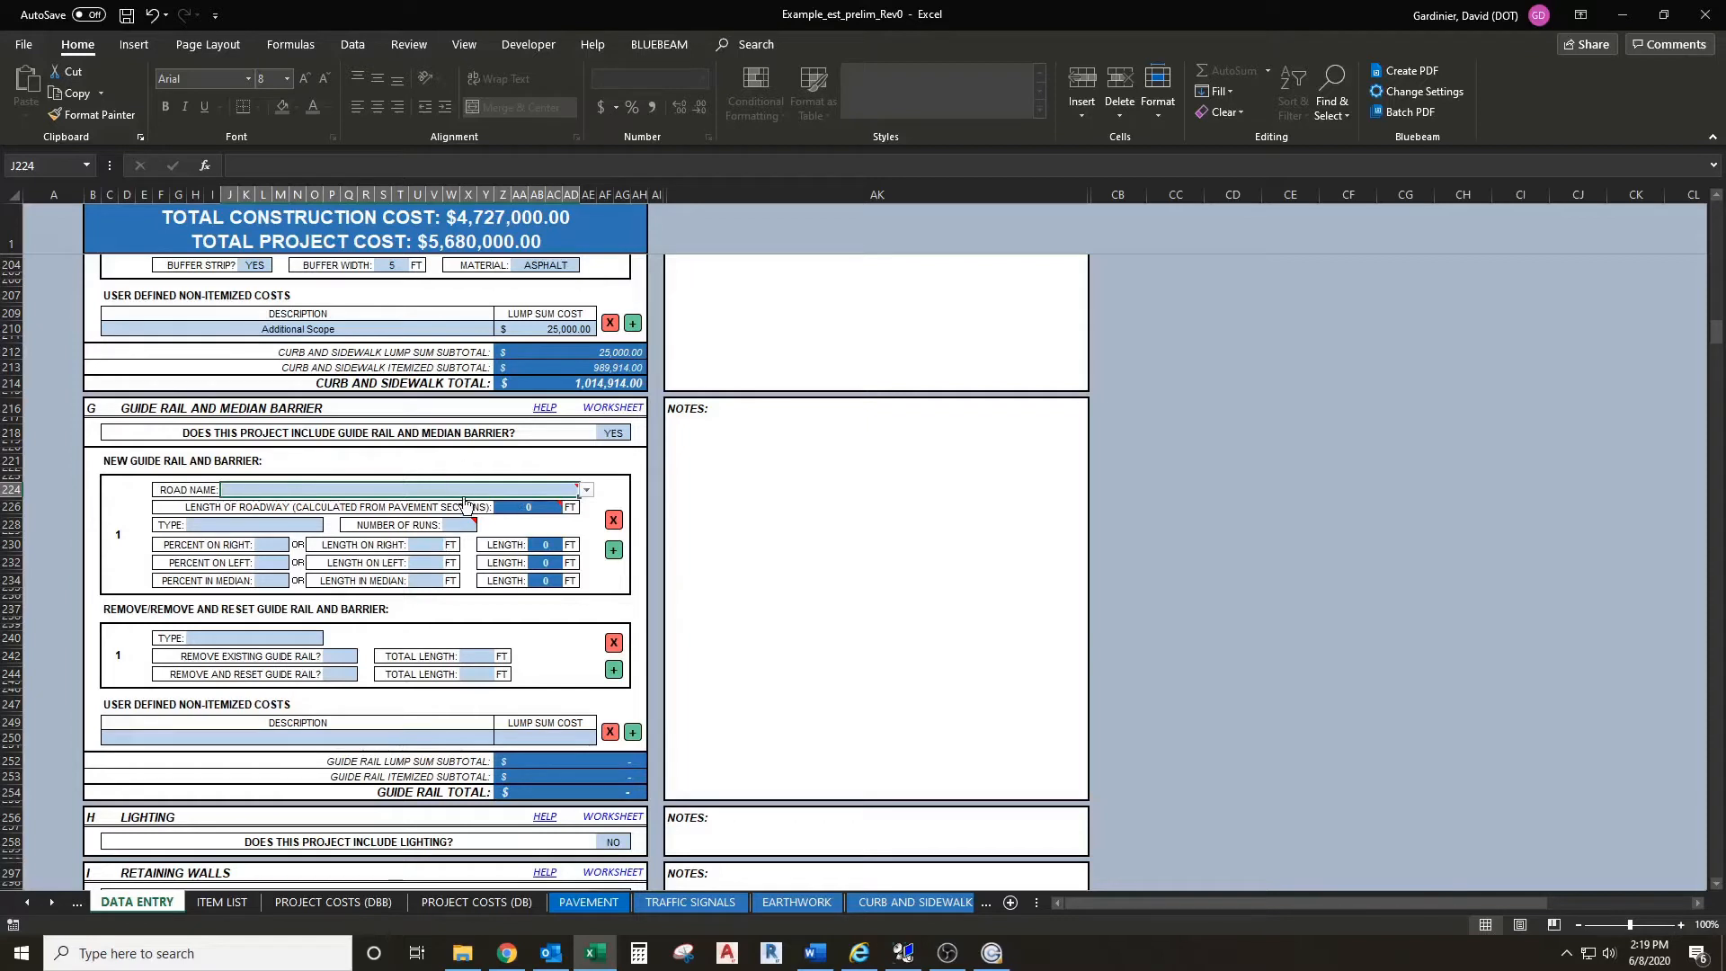
pyautogui.hotkey('alt', 'Down')
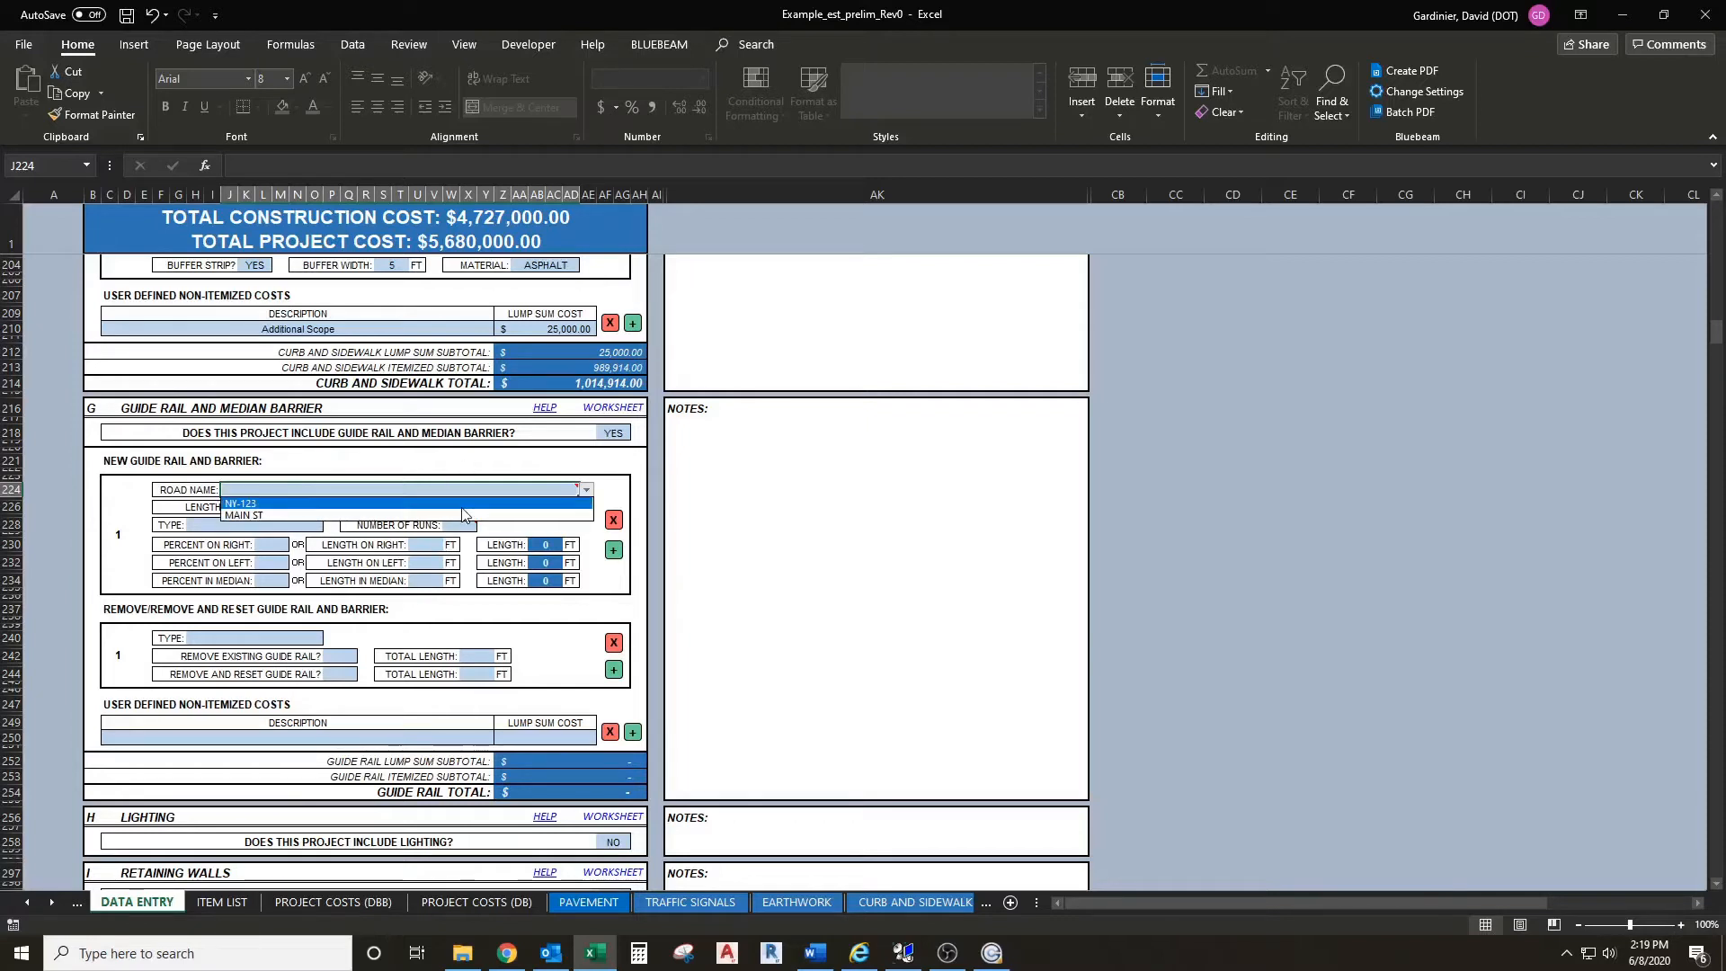
pyautogui.press('Return')
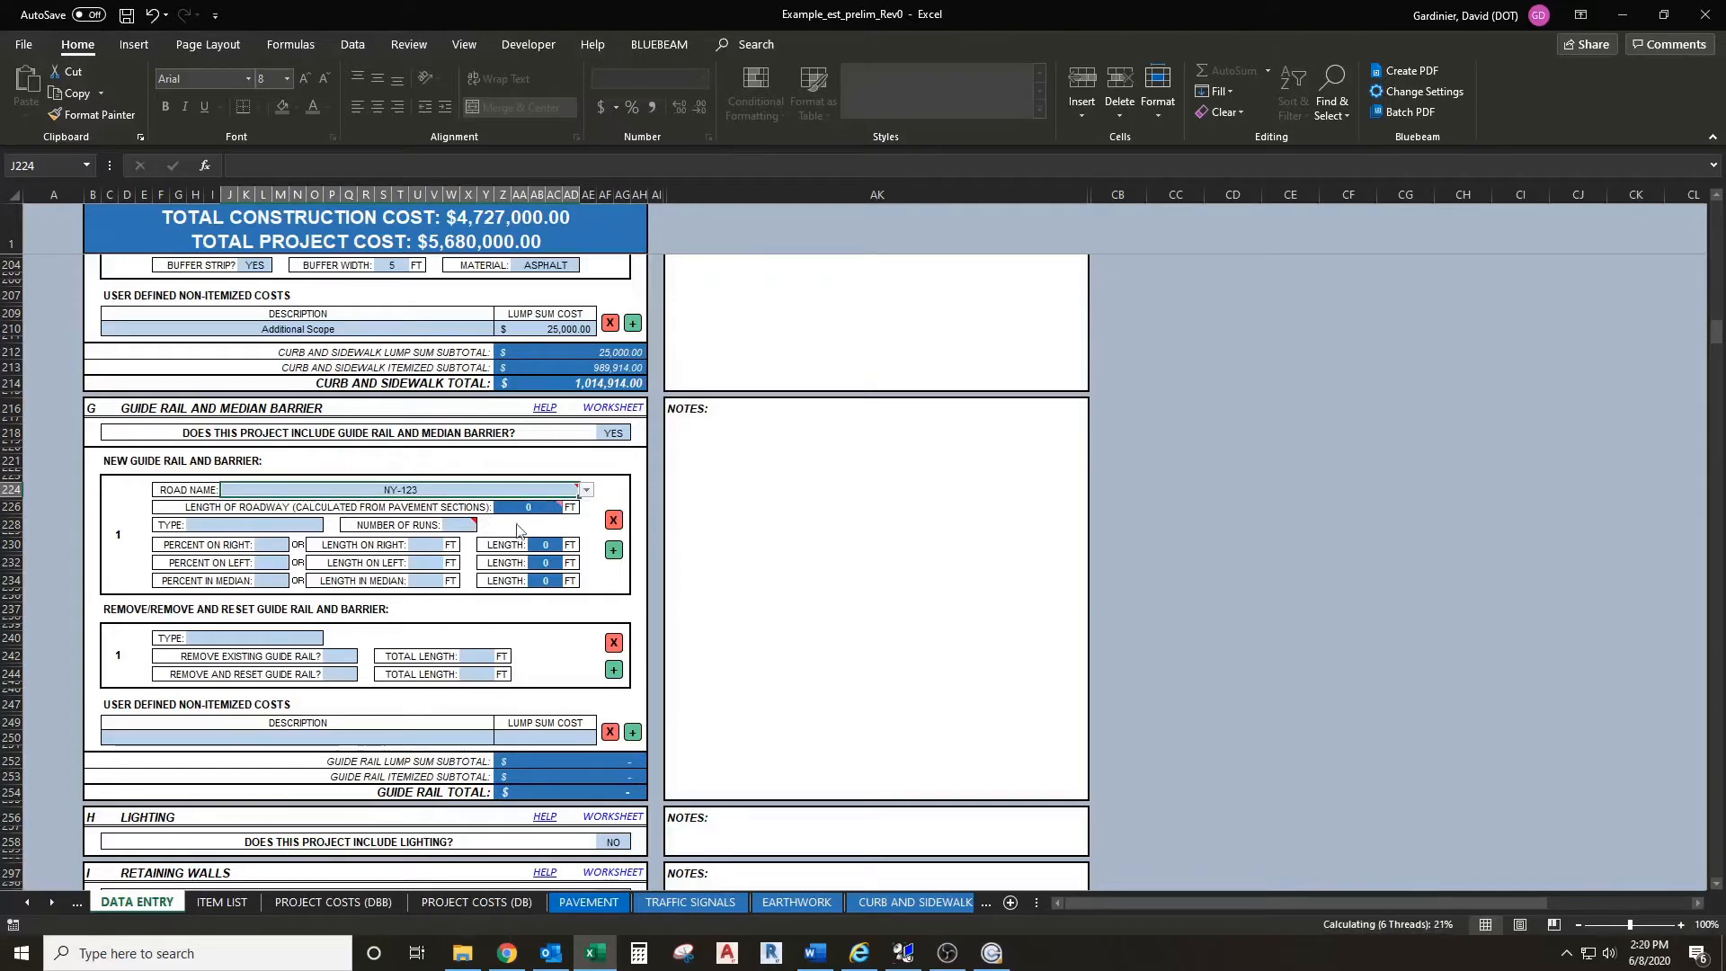
# Step: Review the road names entered in the Pavement section's Roadways entries that supply the guide rail road name choices
pyautogui.click(755, 526)
pyautogui.scroll(15, 732, 553)
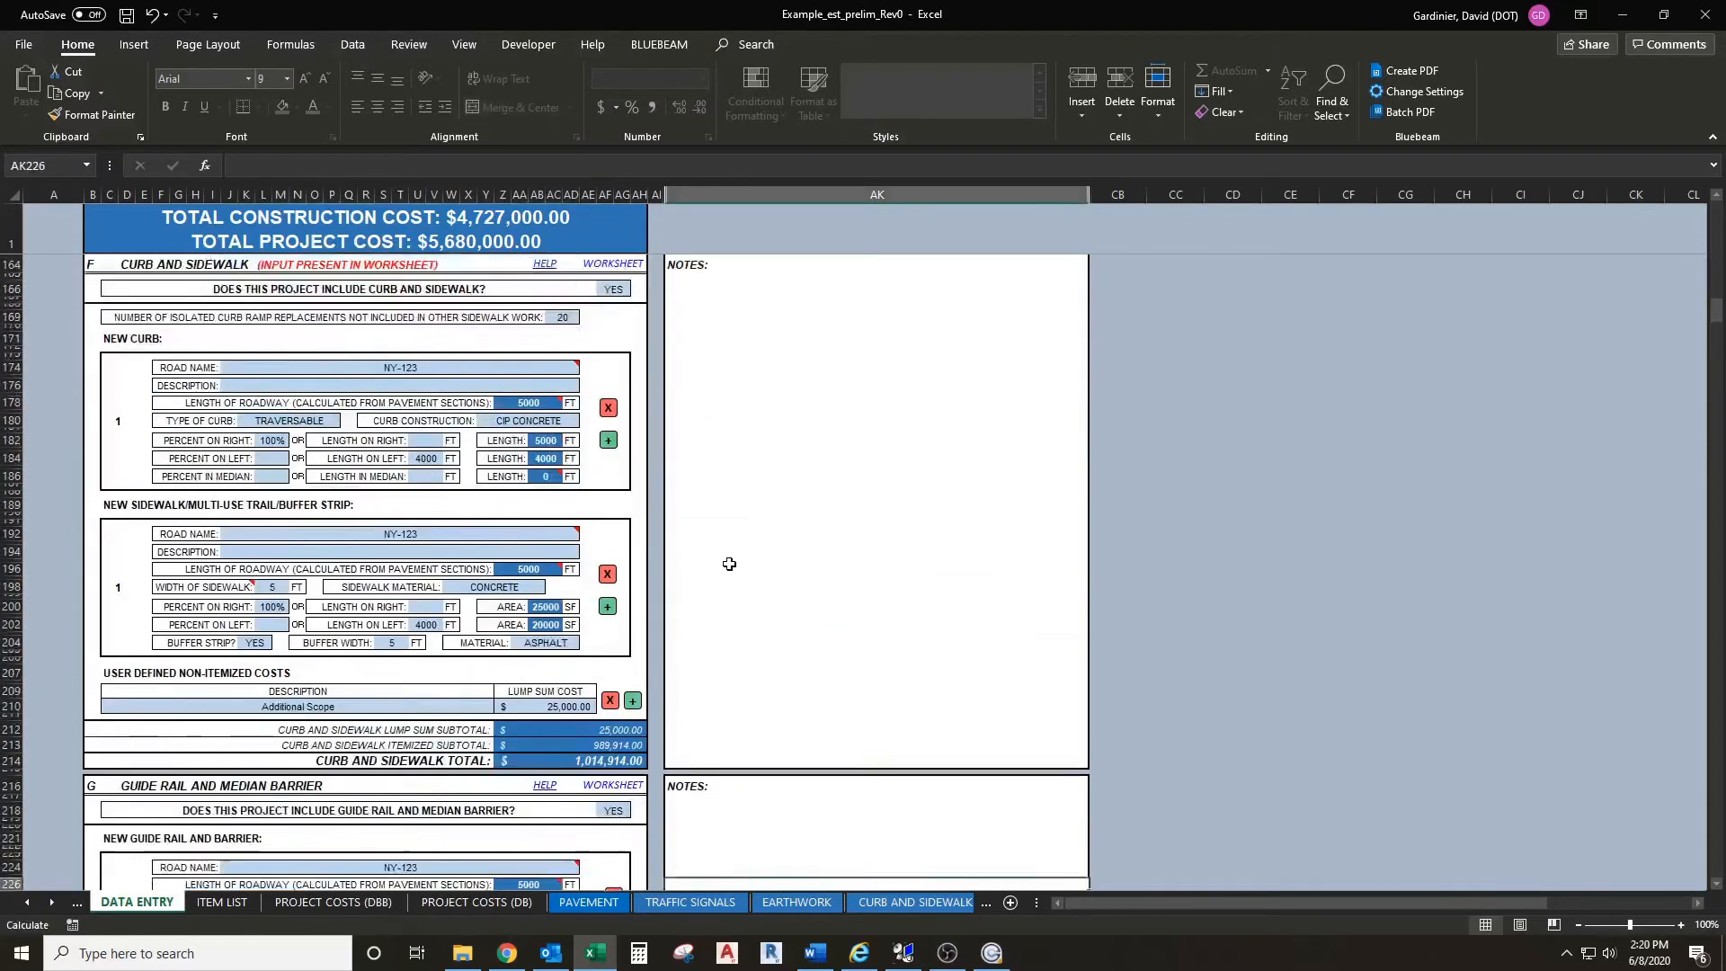
pyautogui.scroll(20, 728, 553)
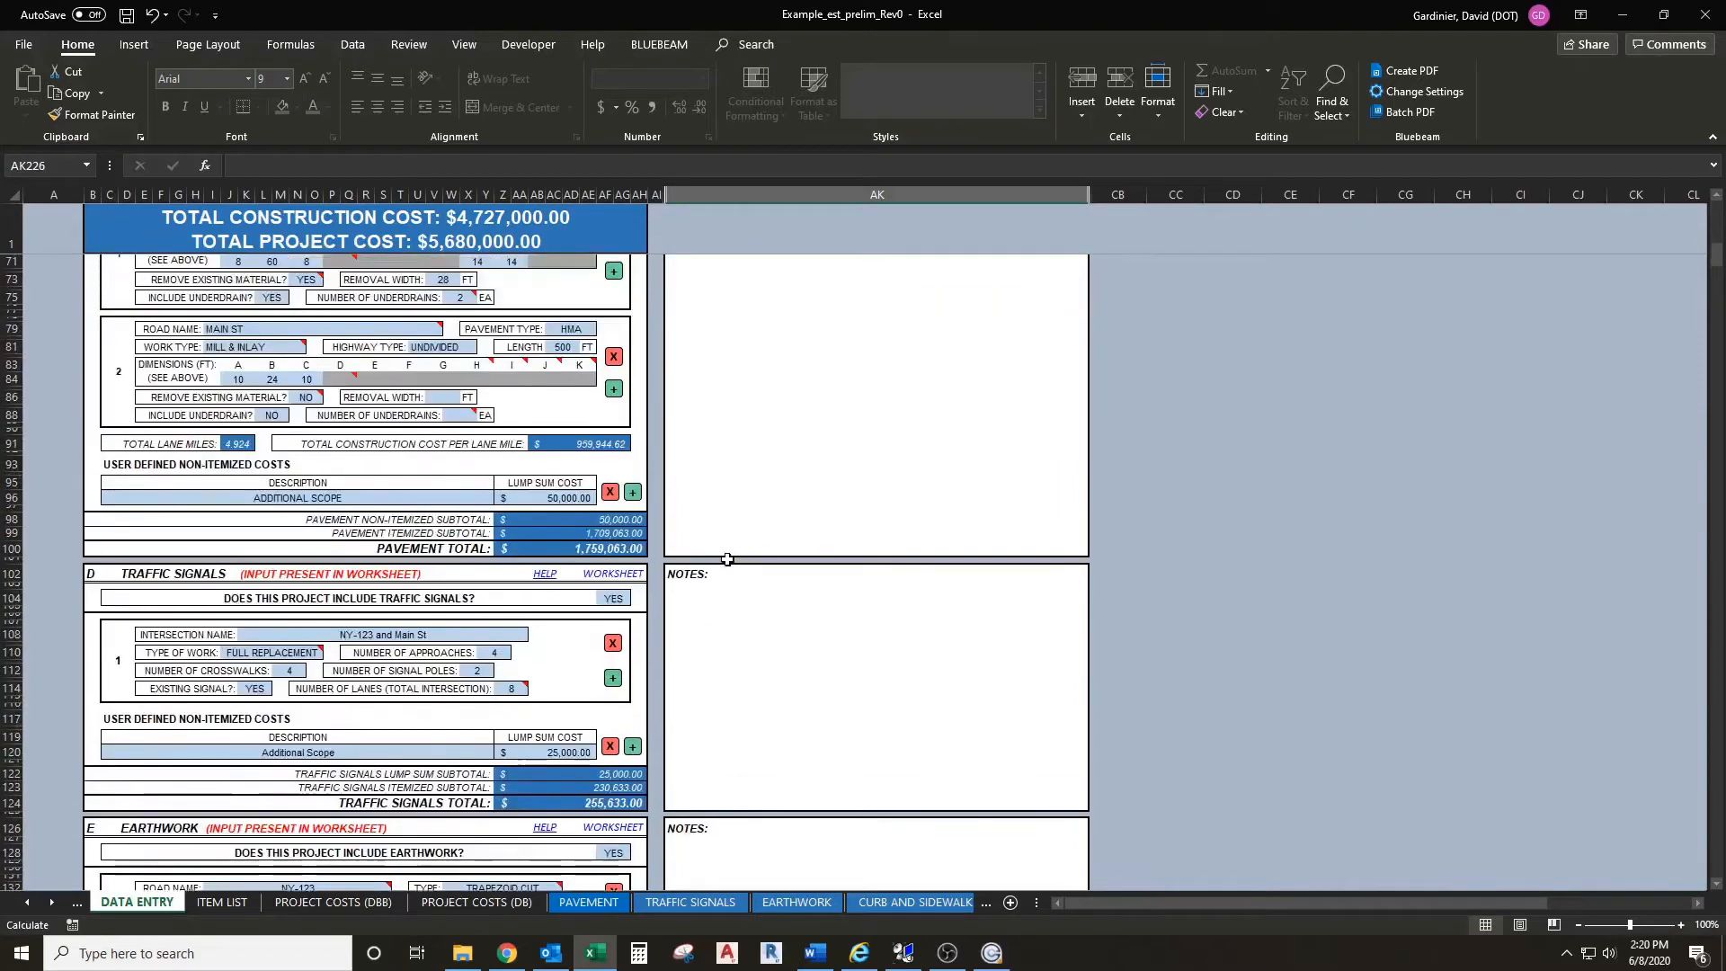
pyautogui.scroll(10, 728, 566)
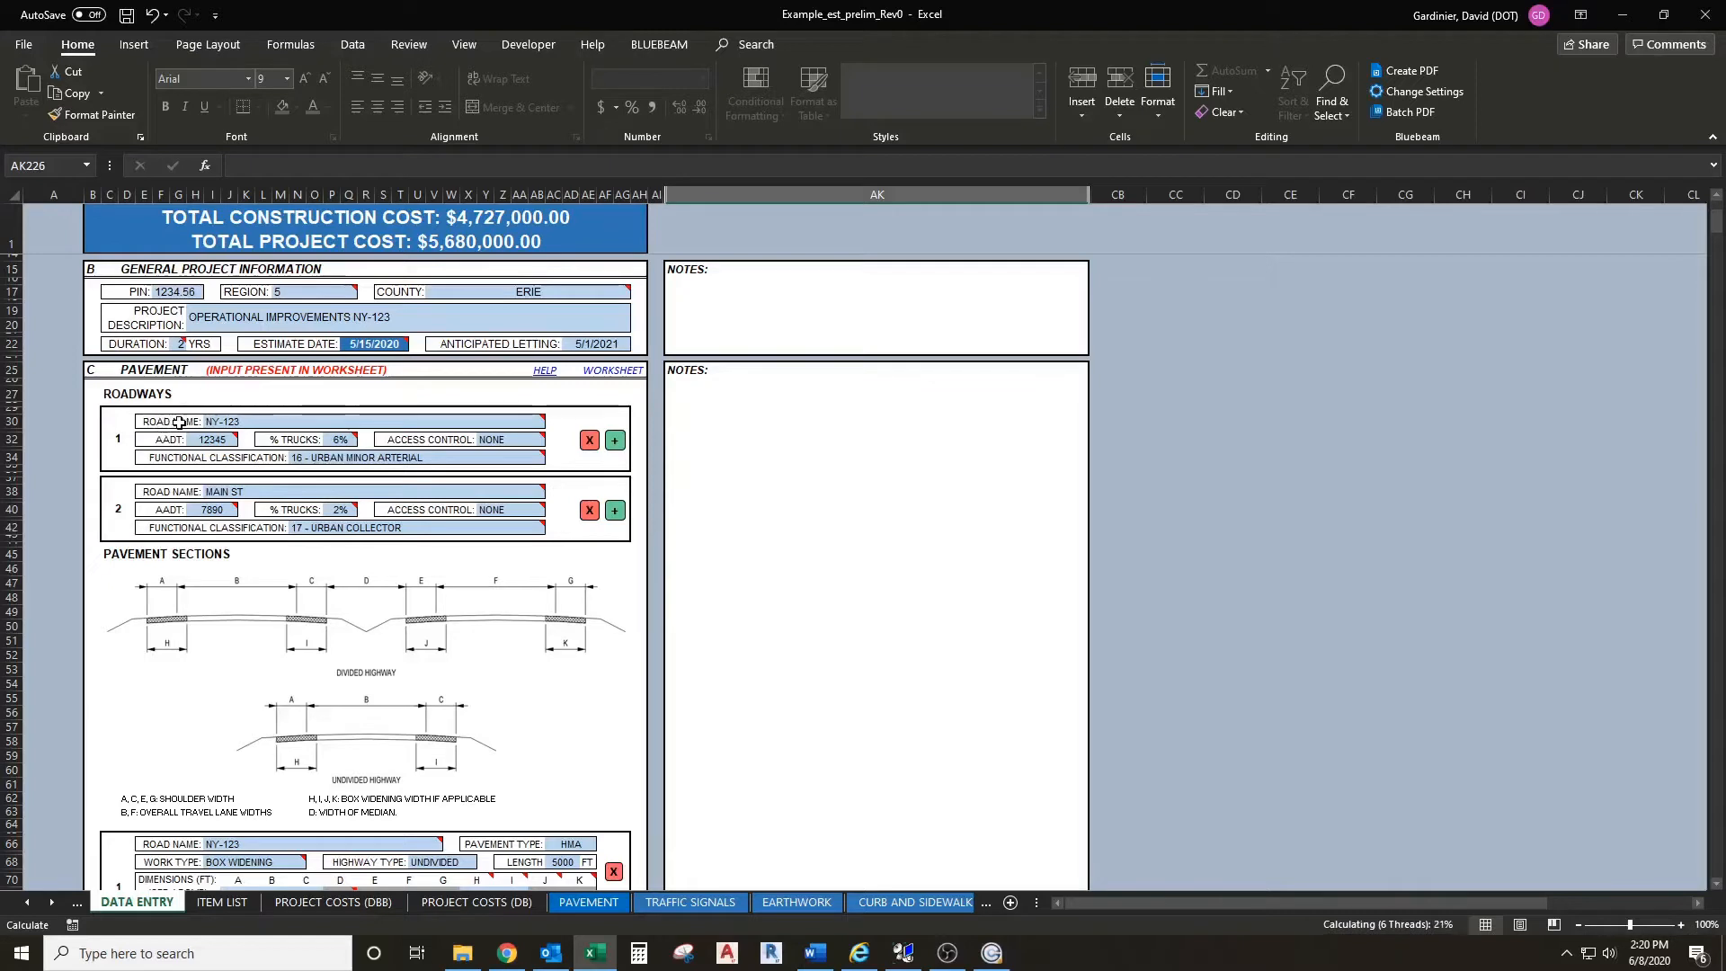
pyautogui.click(241, 421)
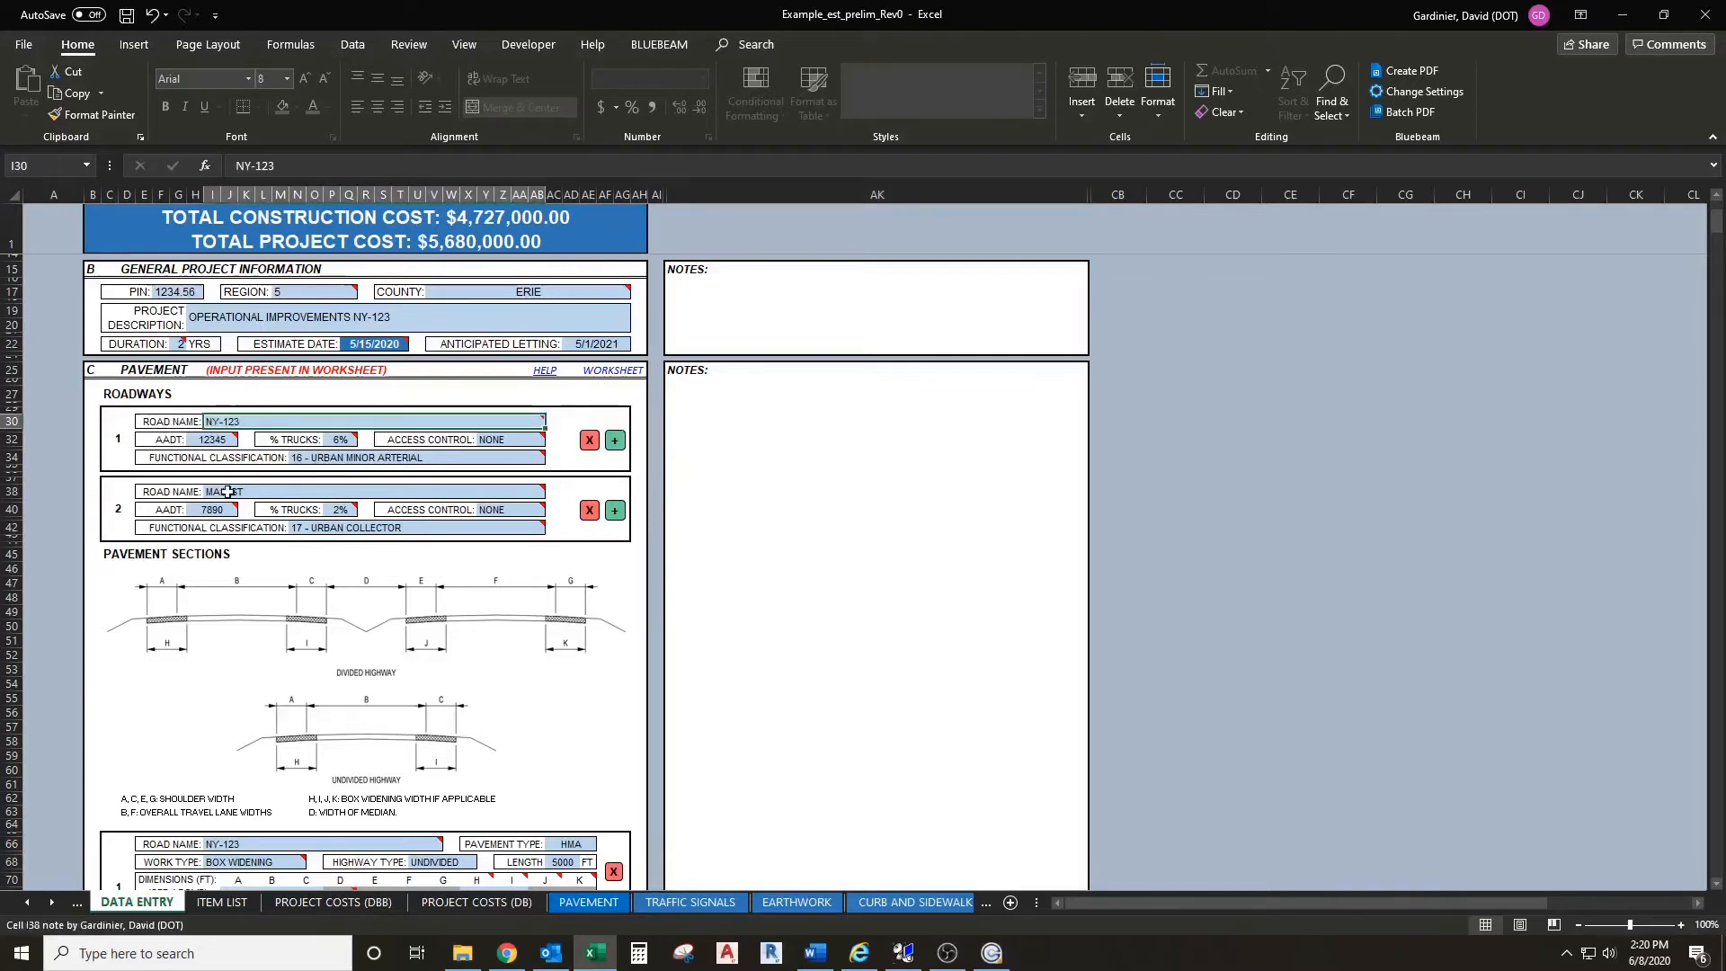
pyautogui.press('Down')
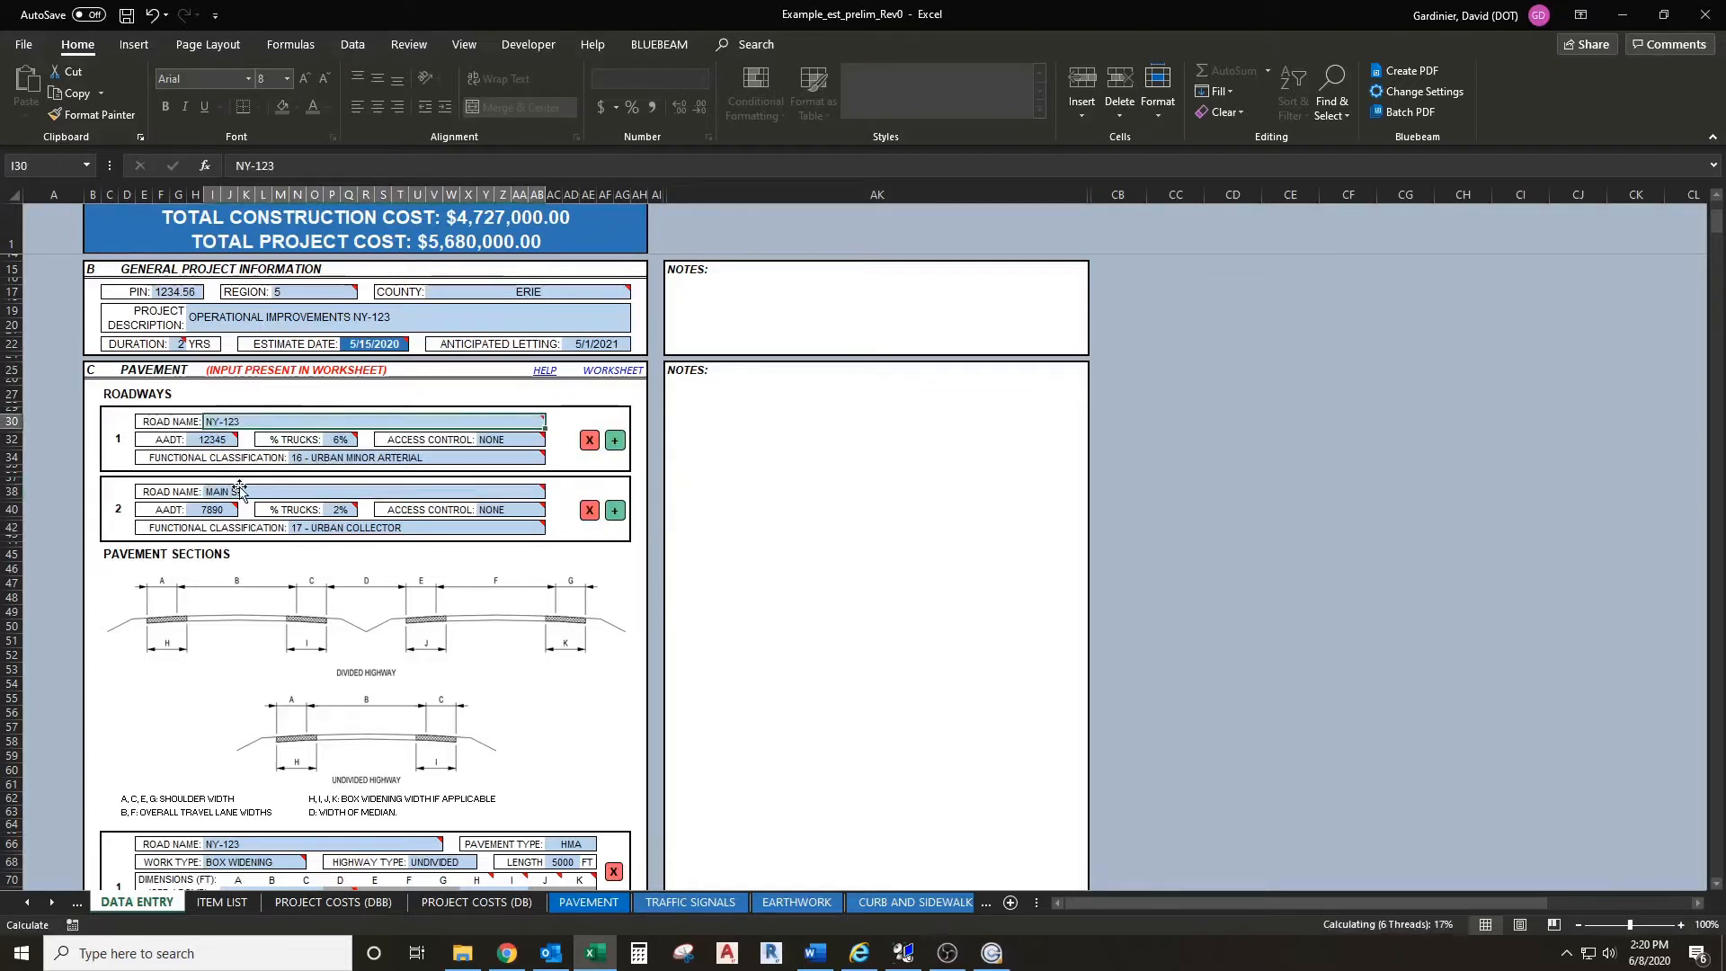
pyautogui.moveTo(303, 487)
pyautogui.scroll(-10, 775, 591)
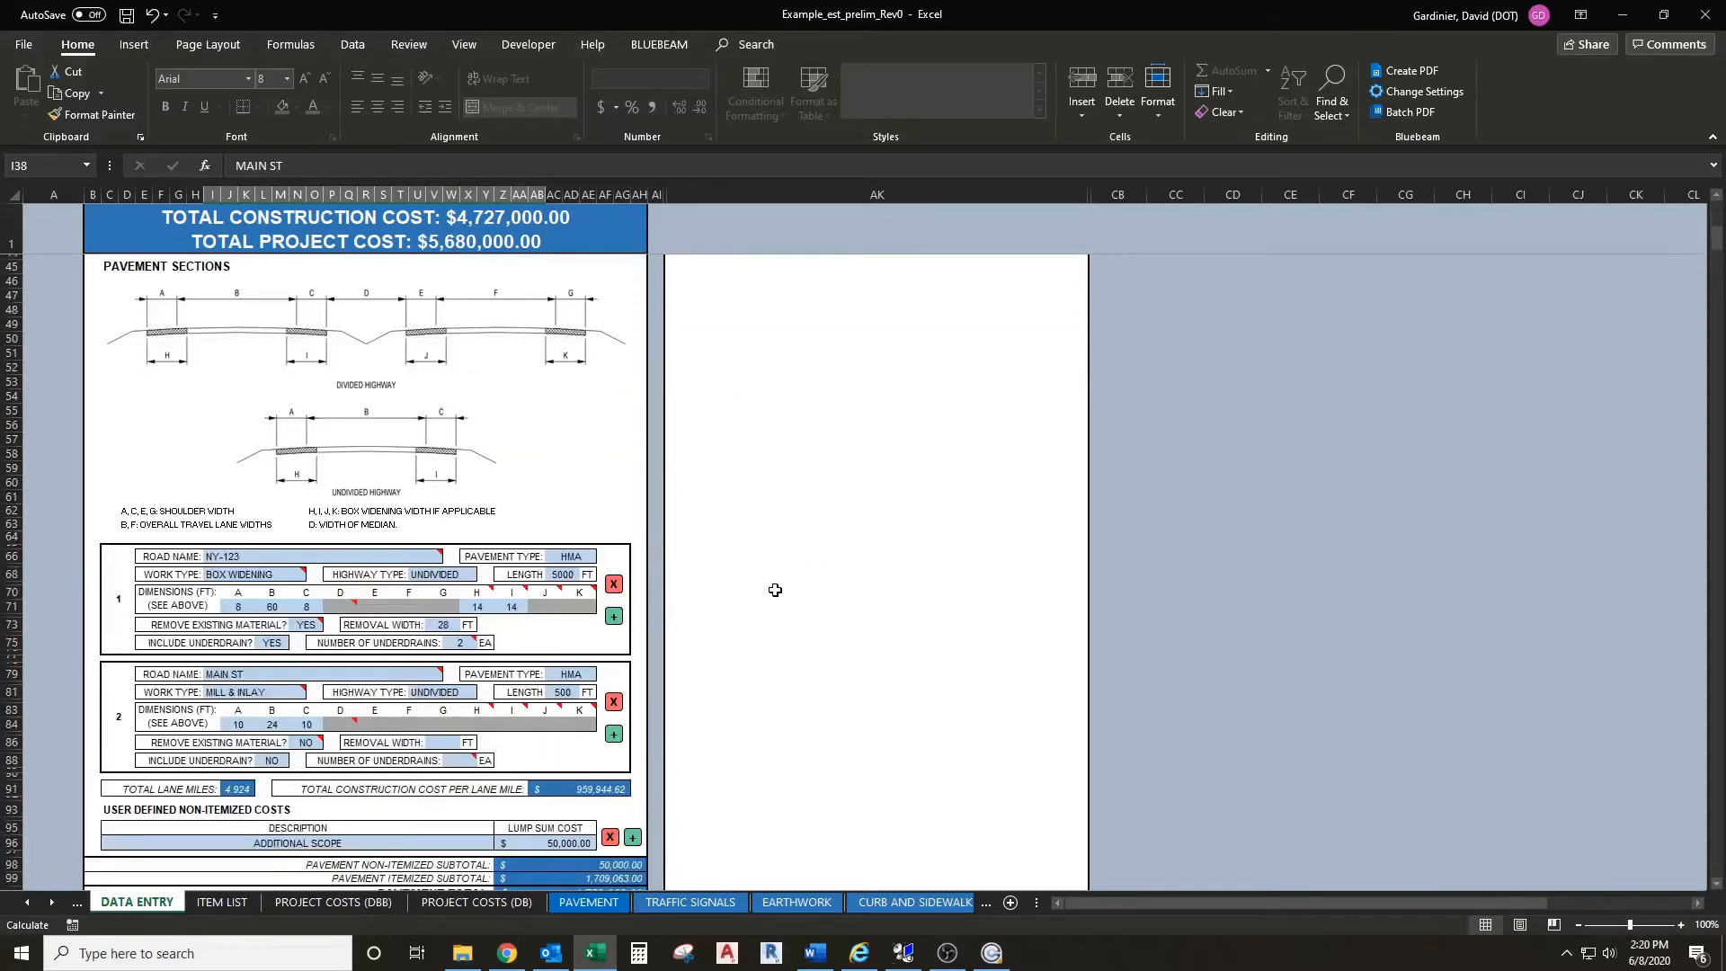
pyautogui.scroll(-20, 775, 591)
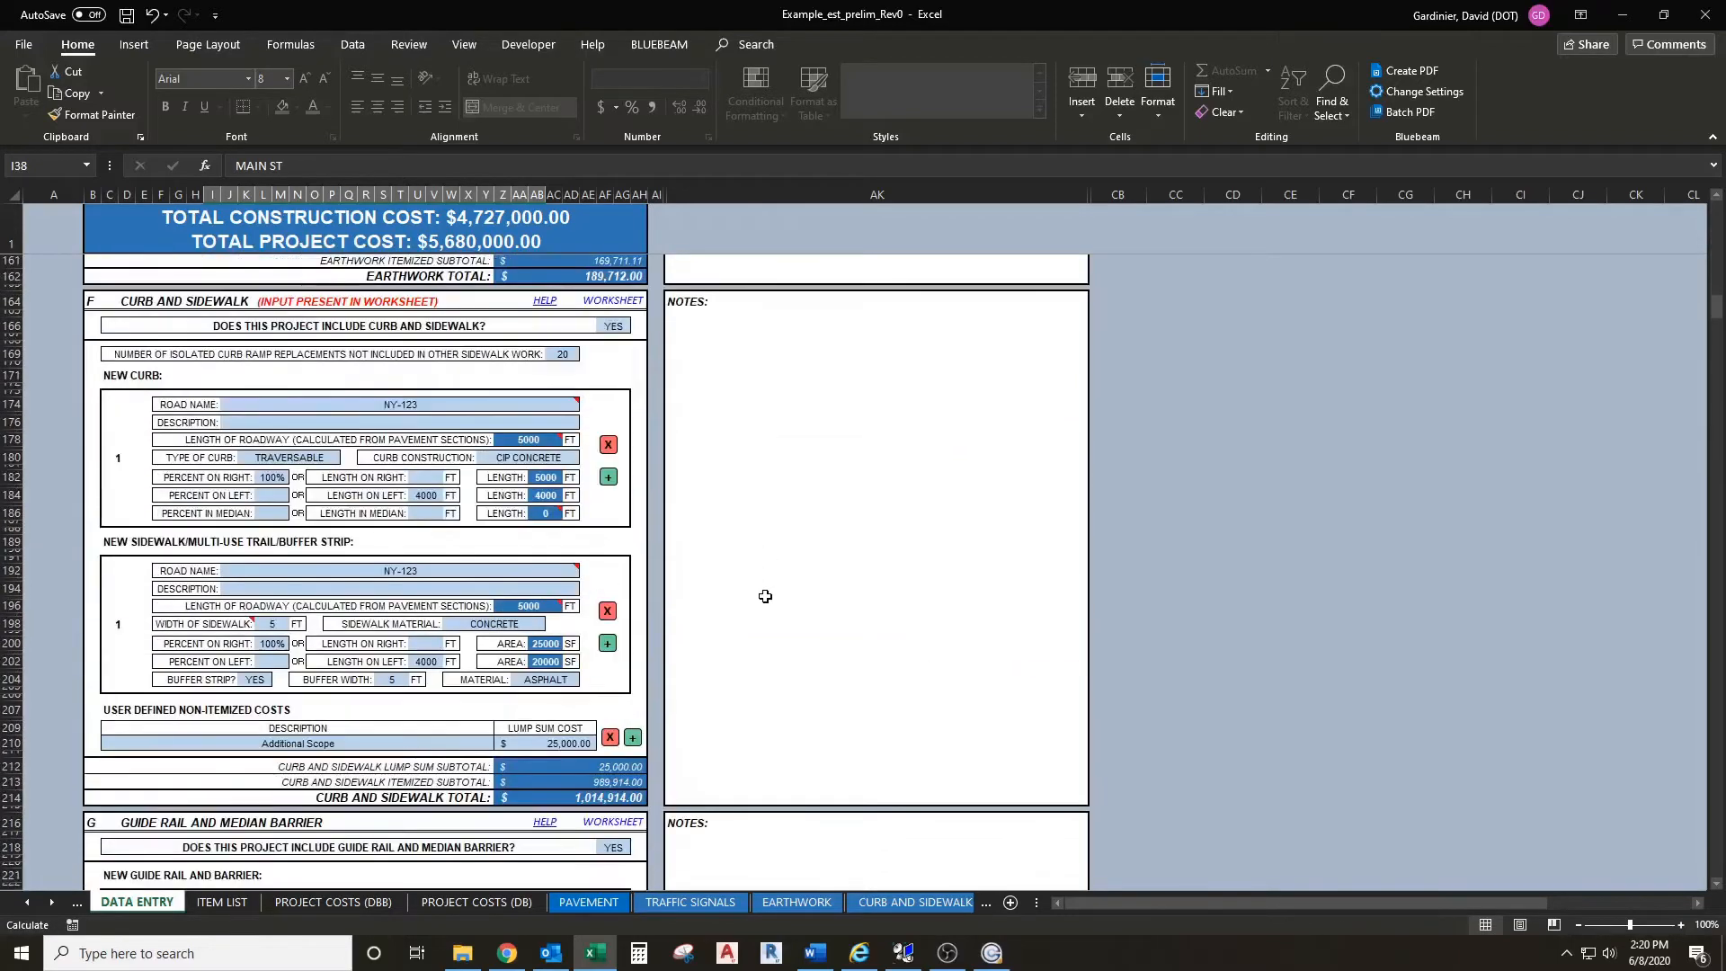
pyautogui.scroll(-3, 766, 596)
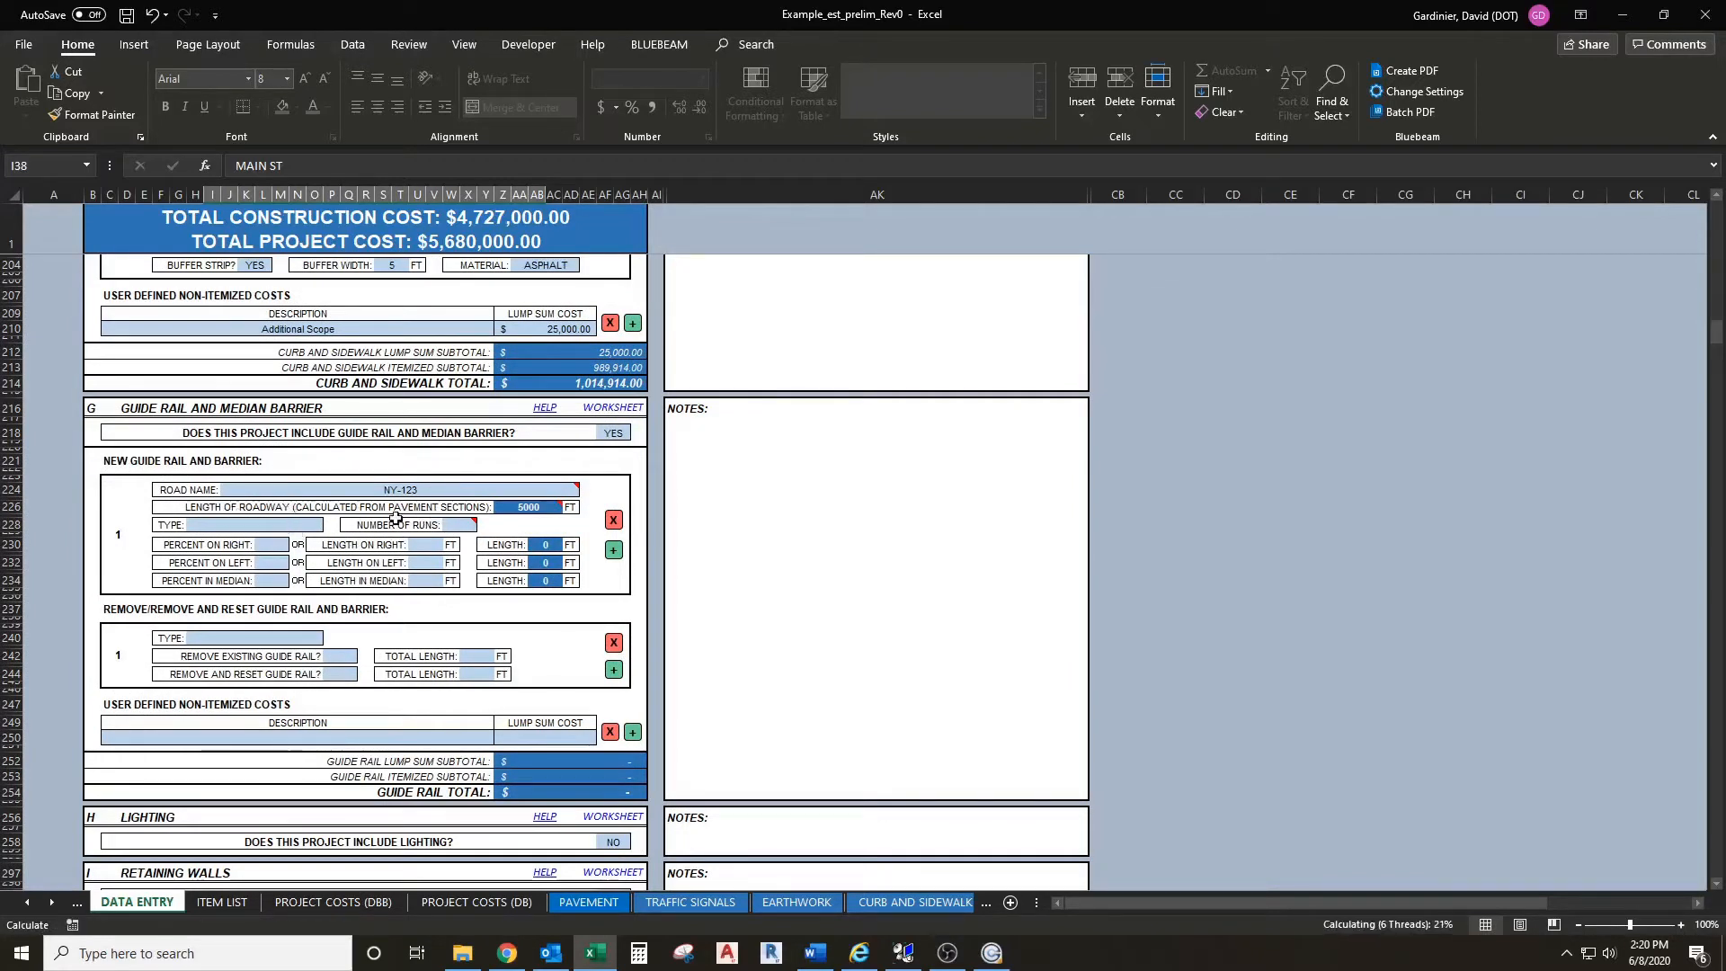
# Step: Examine the guide rail entry's calculated roadway length and the pavement section lengths it draws from
pyautogui.click(524, 508)
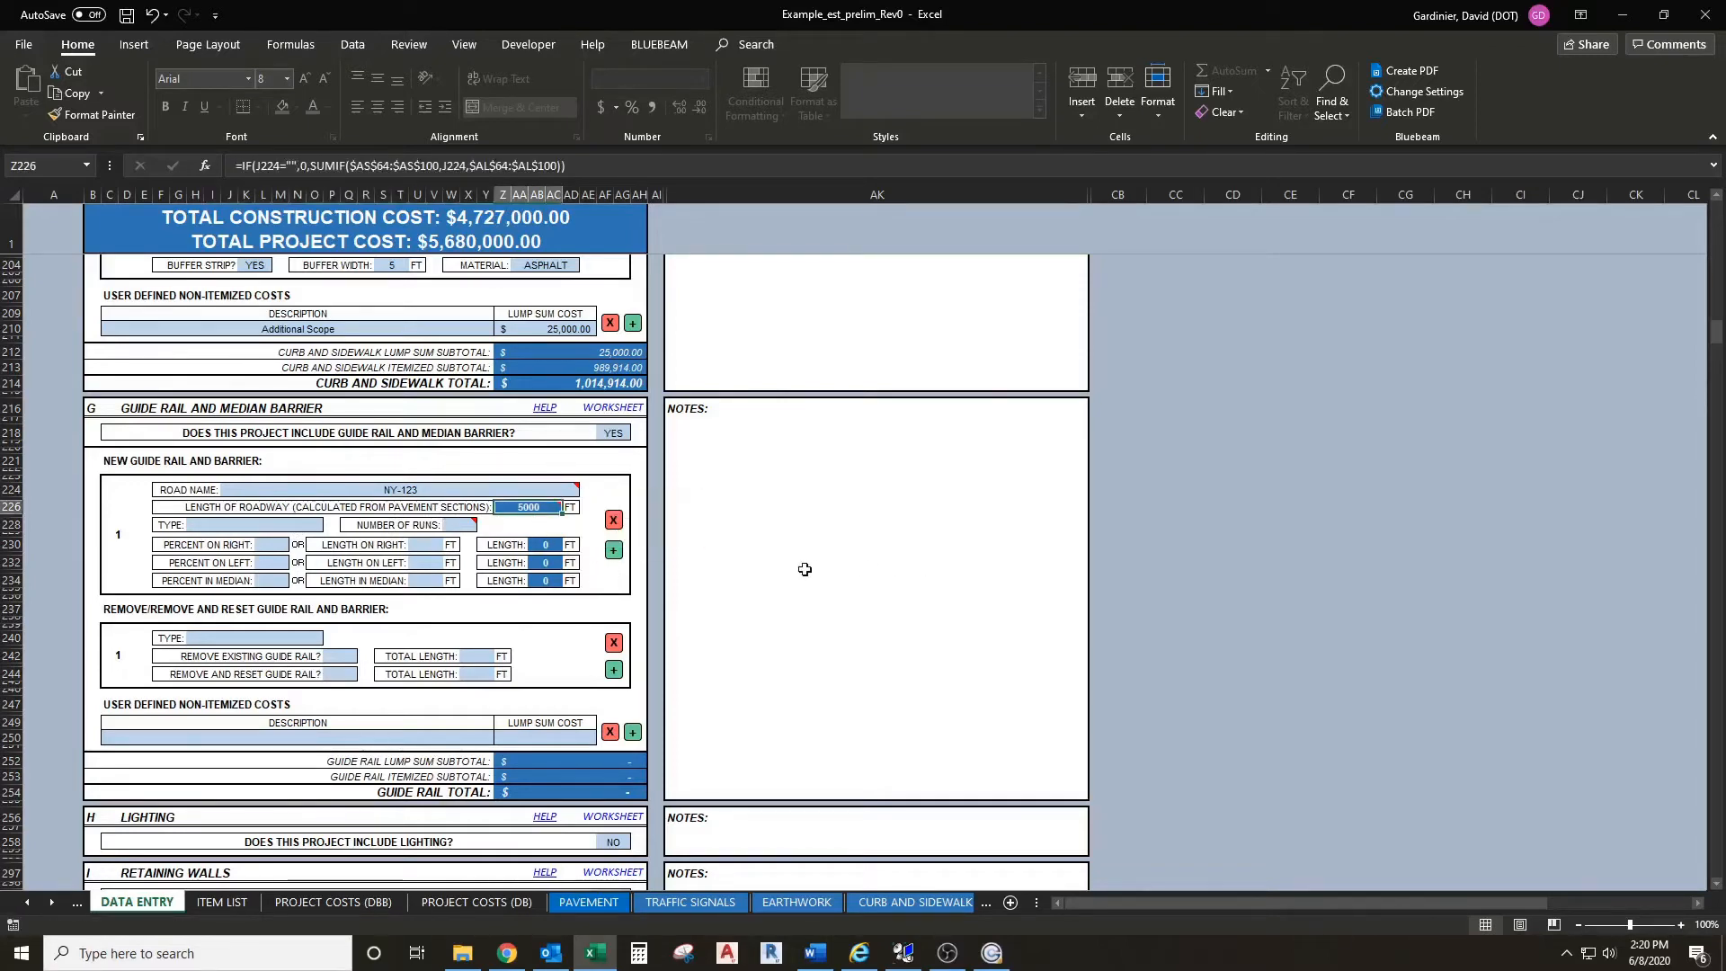
pyautogui.scroll(10, 791, 567)
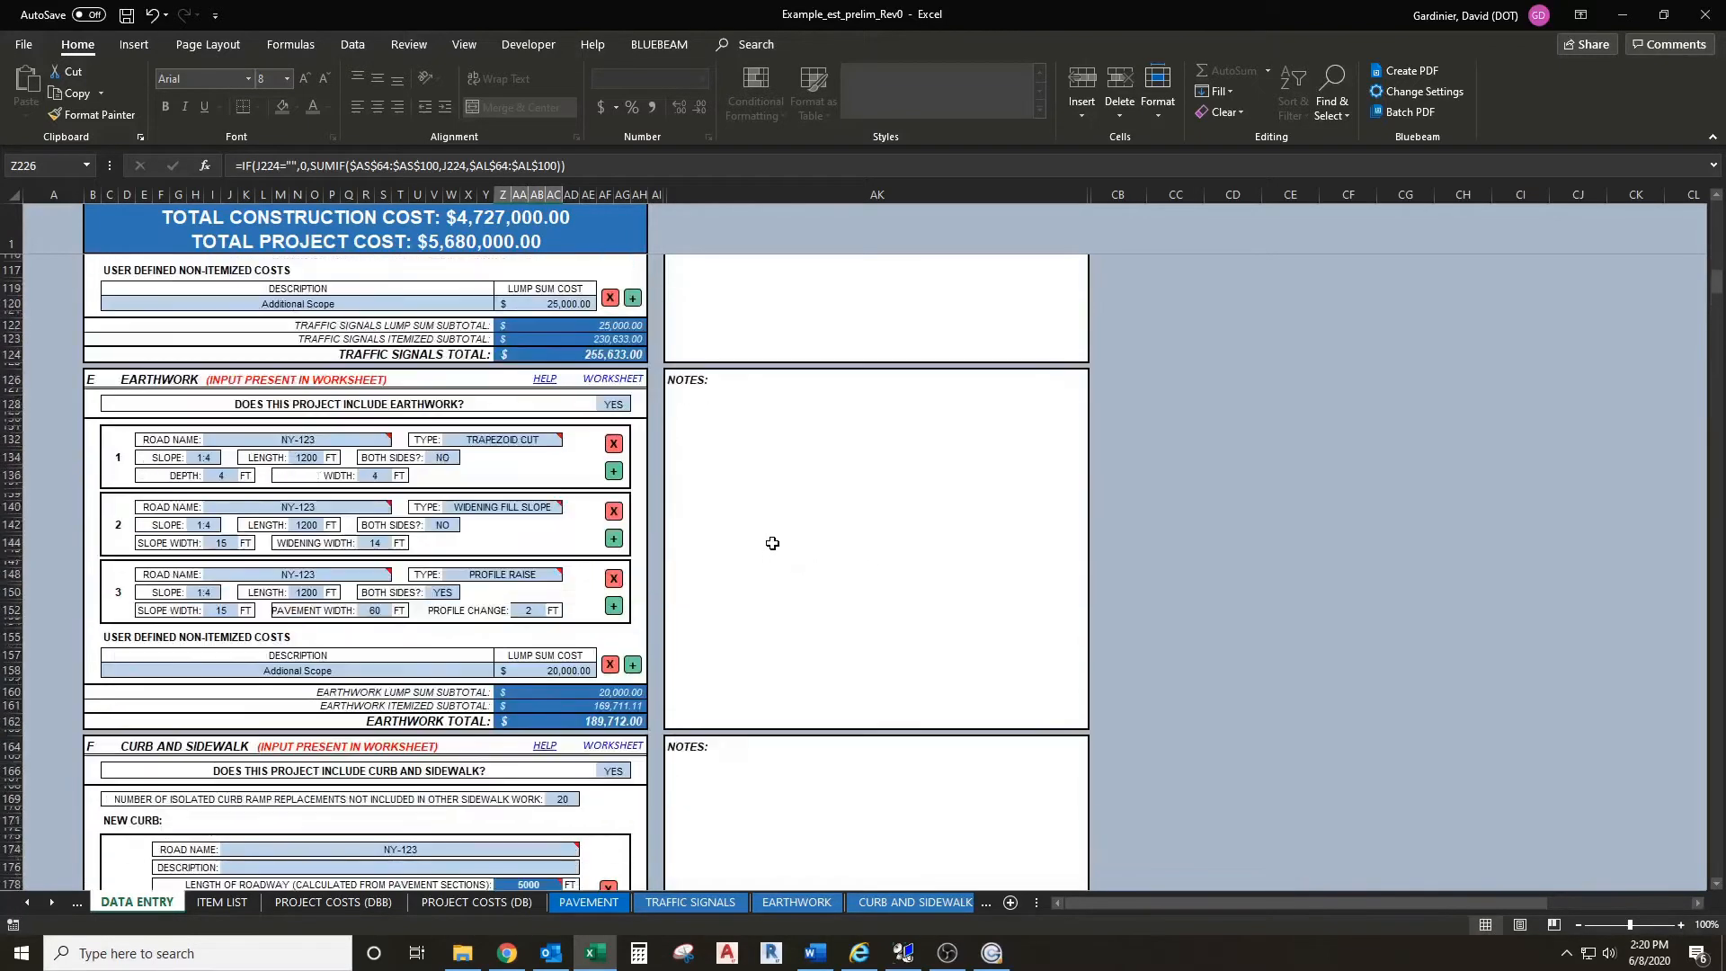
pyautogui.scroll(8, 772, 557)
pyautogui.scroll(6, 776, 551)
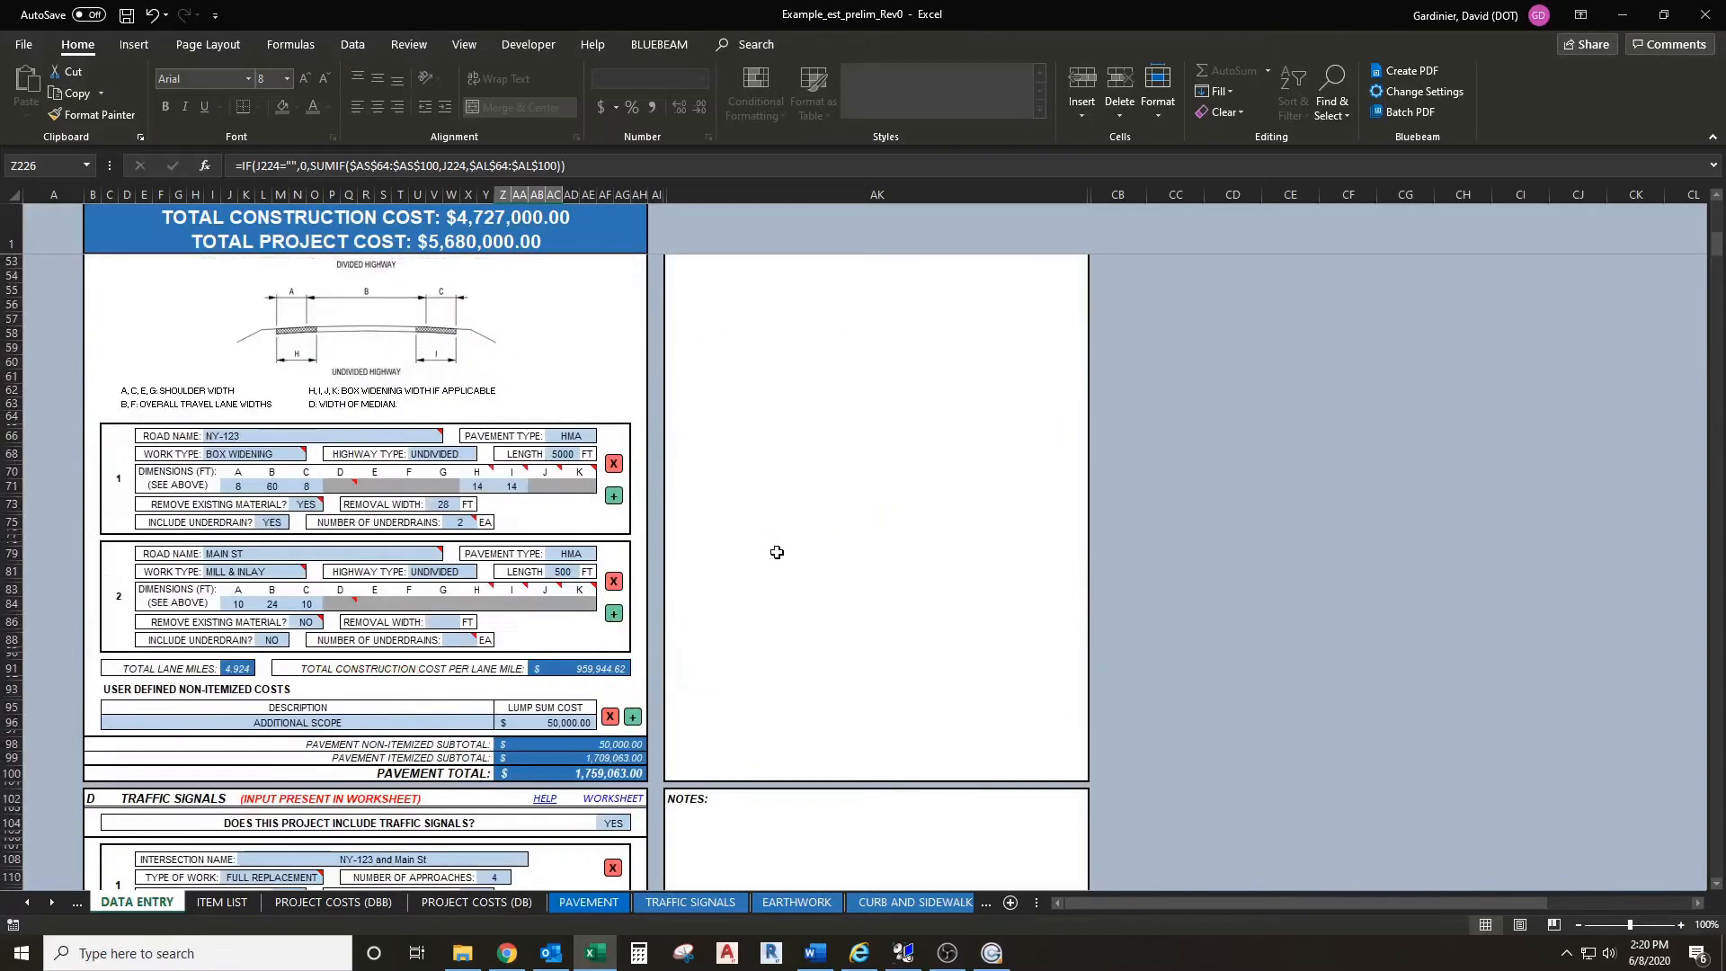
pyautogui.scroll(-3, 456, 525)
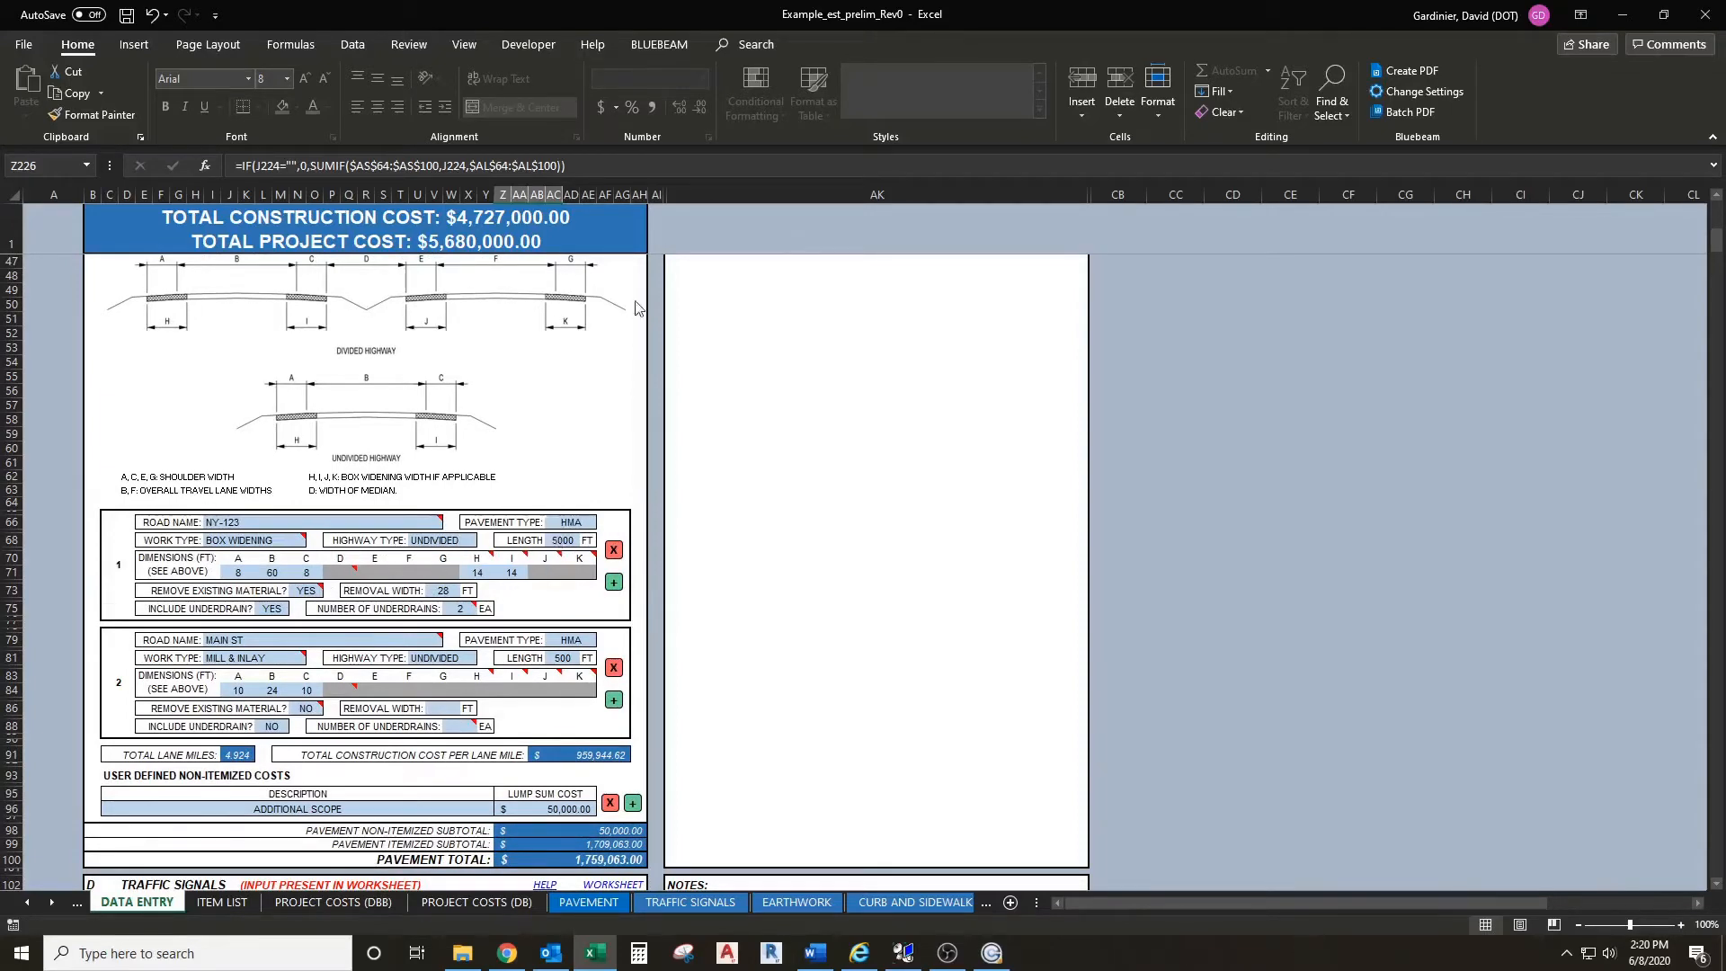
pyautogui.scroll(-20, 715, 391)
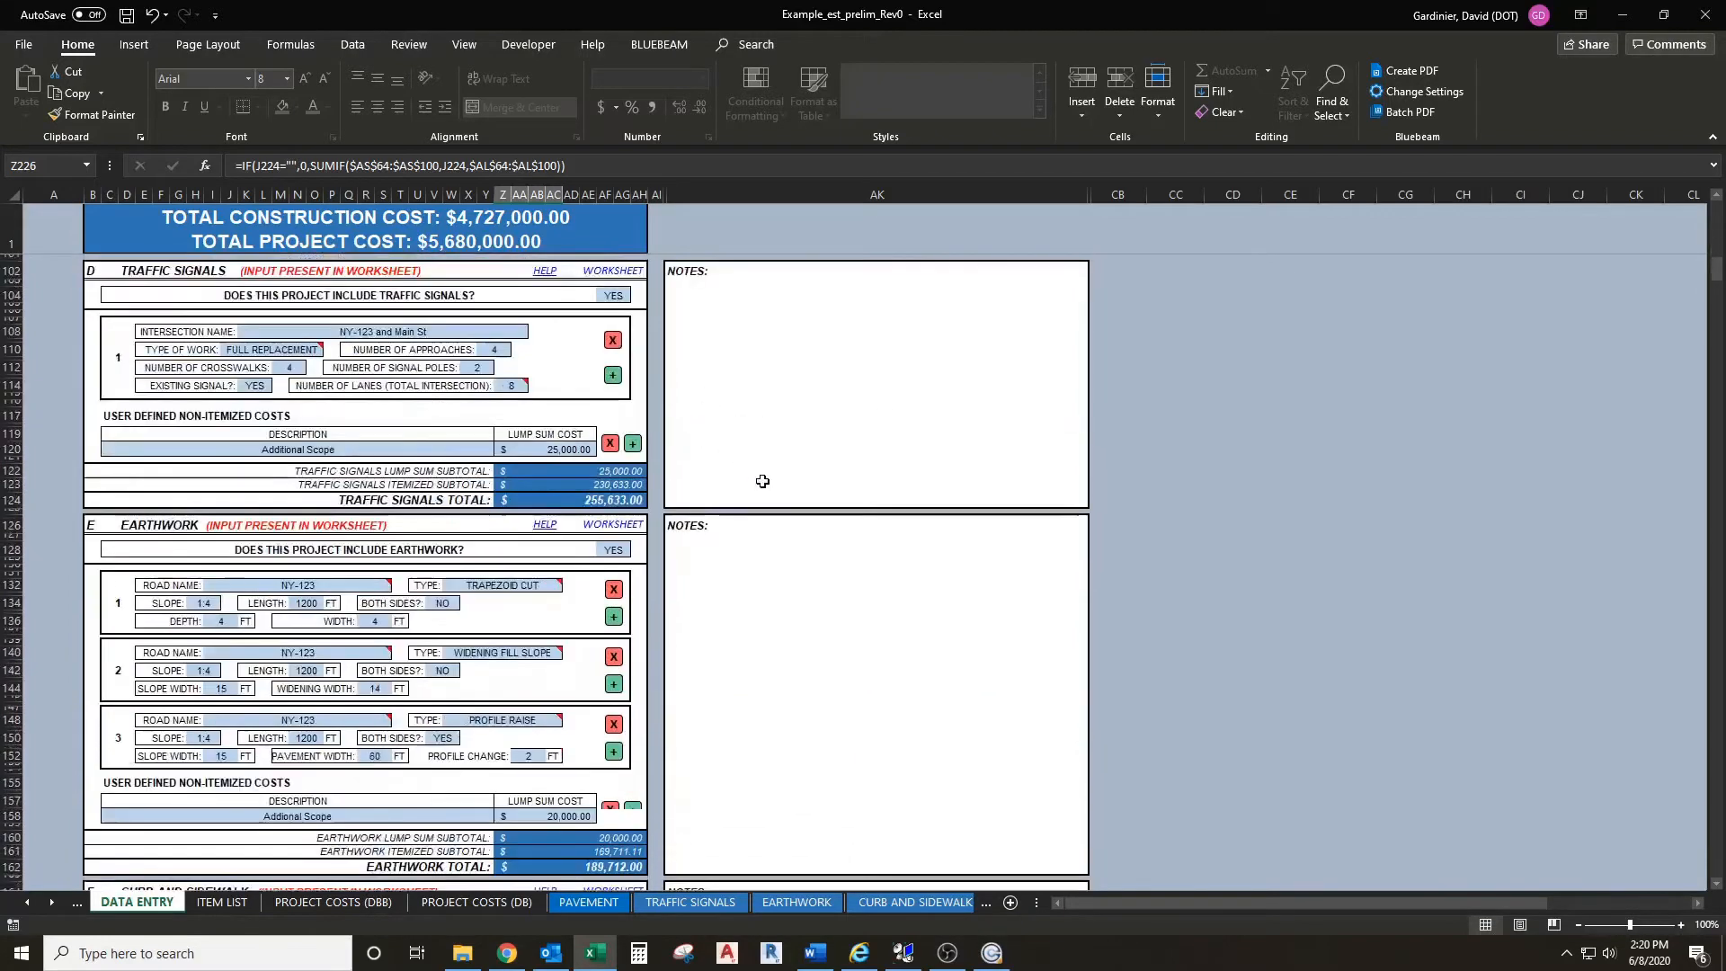
pyautogui.scroll(-20, 761, 437)
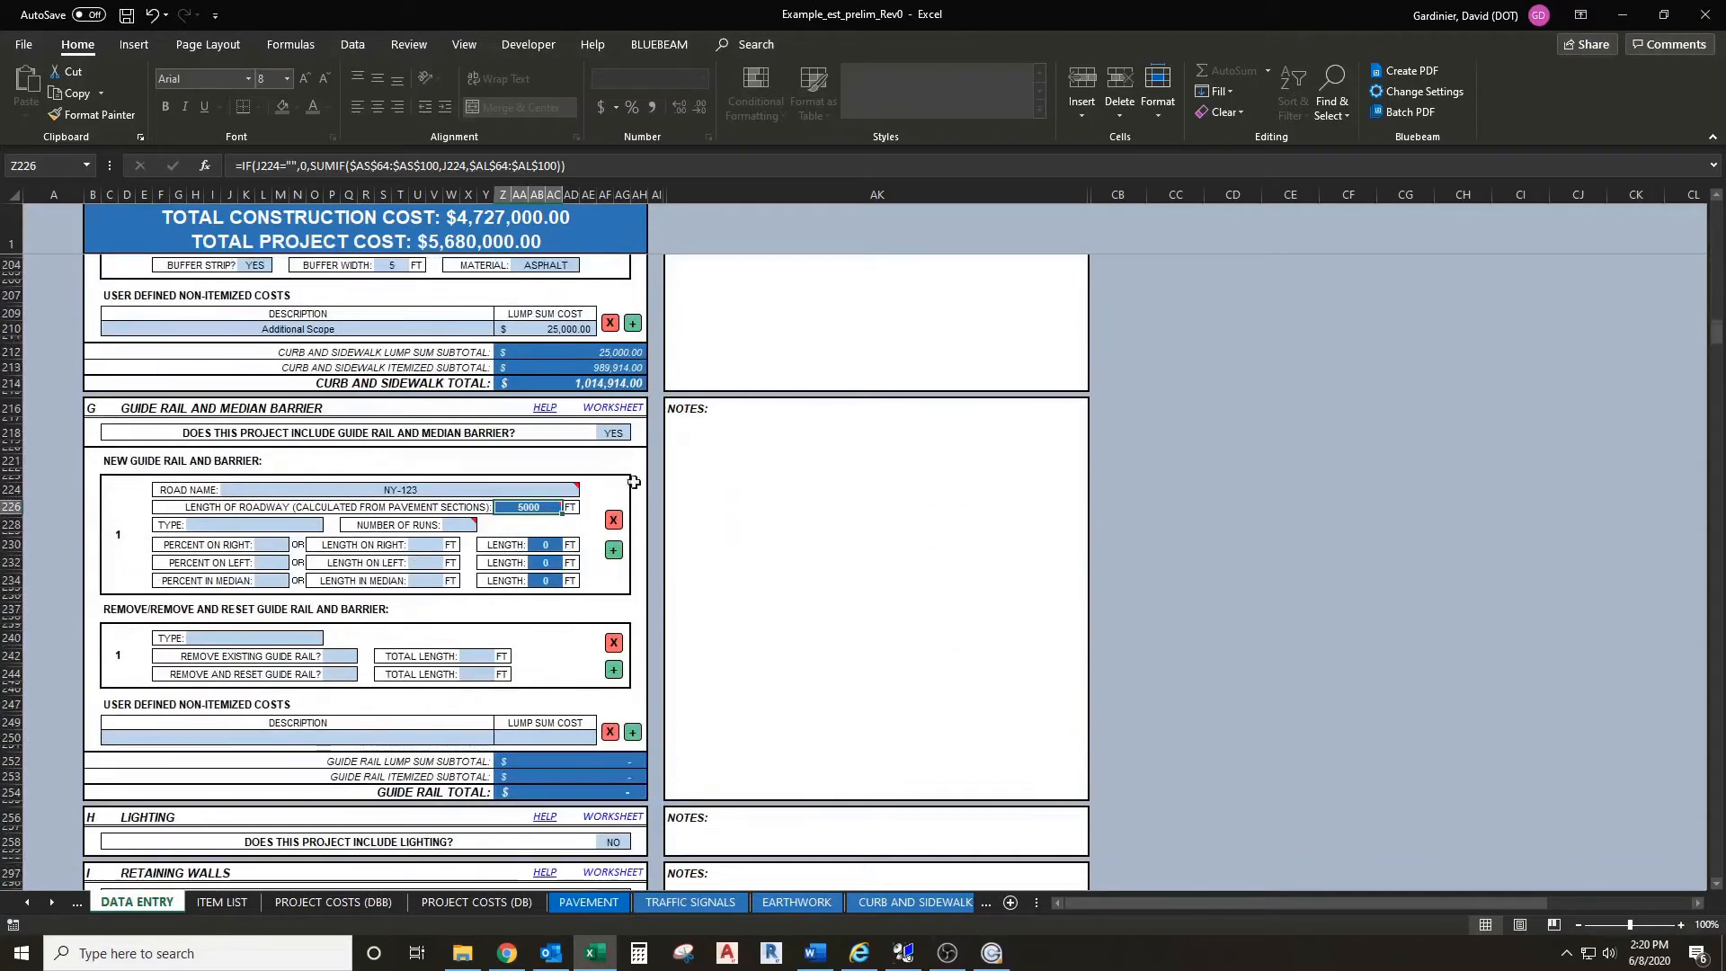
# Step: Set the type of the NY-123 new guide rail entry to BOX BEAM
pyautogui.moveTo(403, 491)
pyautogui.click(262, 521)
pyautogui.hotkey('alt', 'Down')
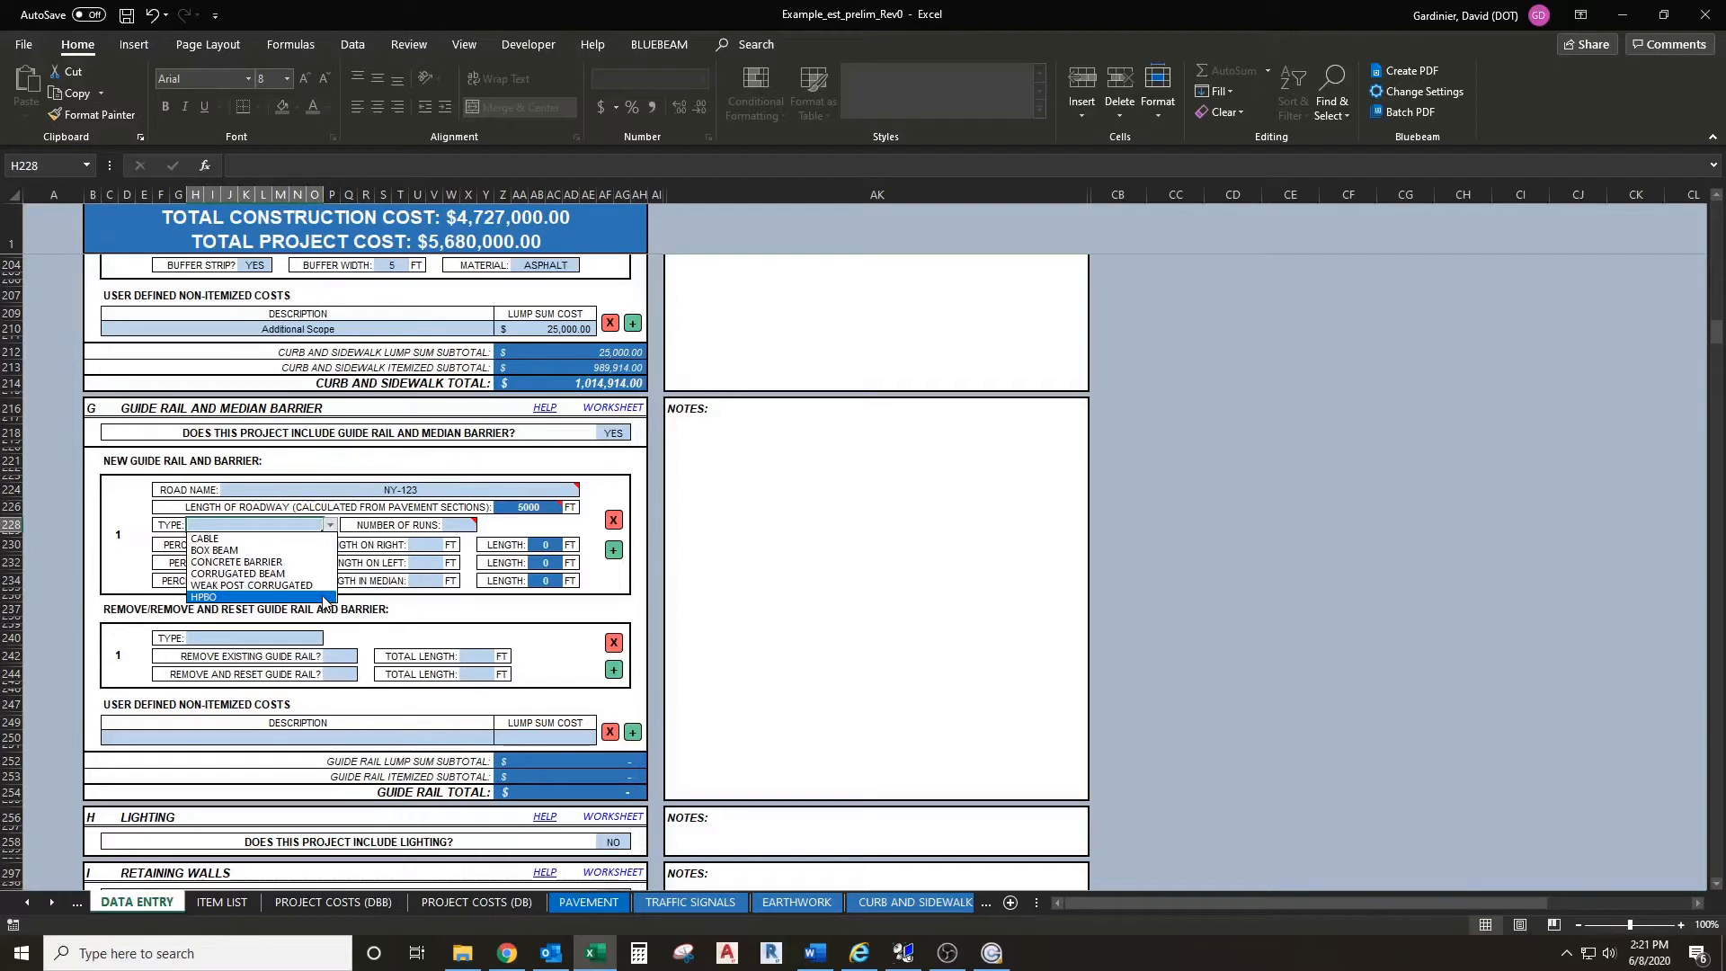
pyautogui.click(314, 551)
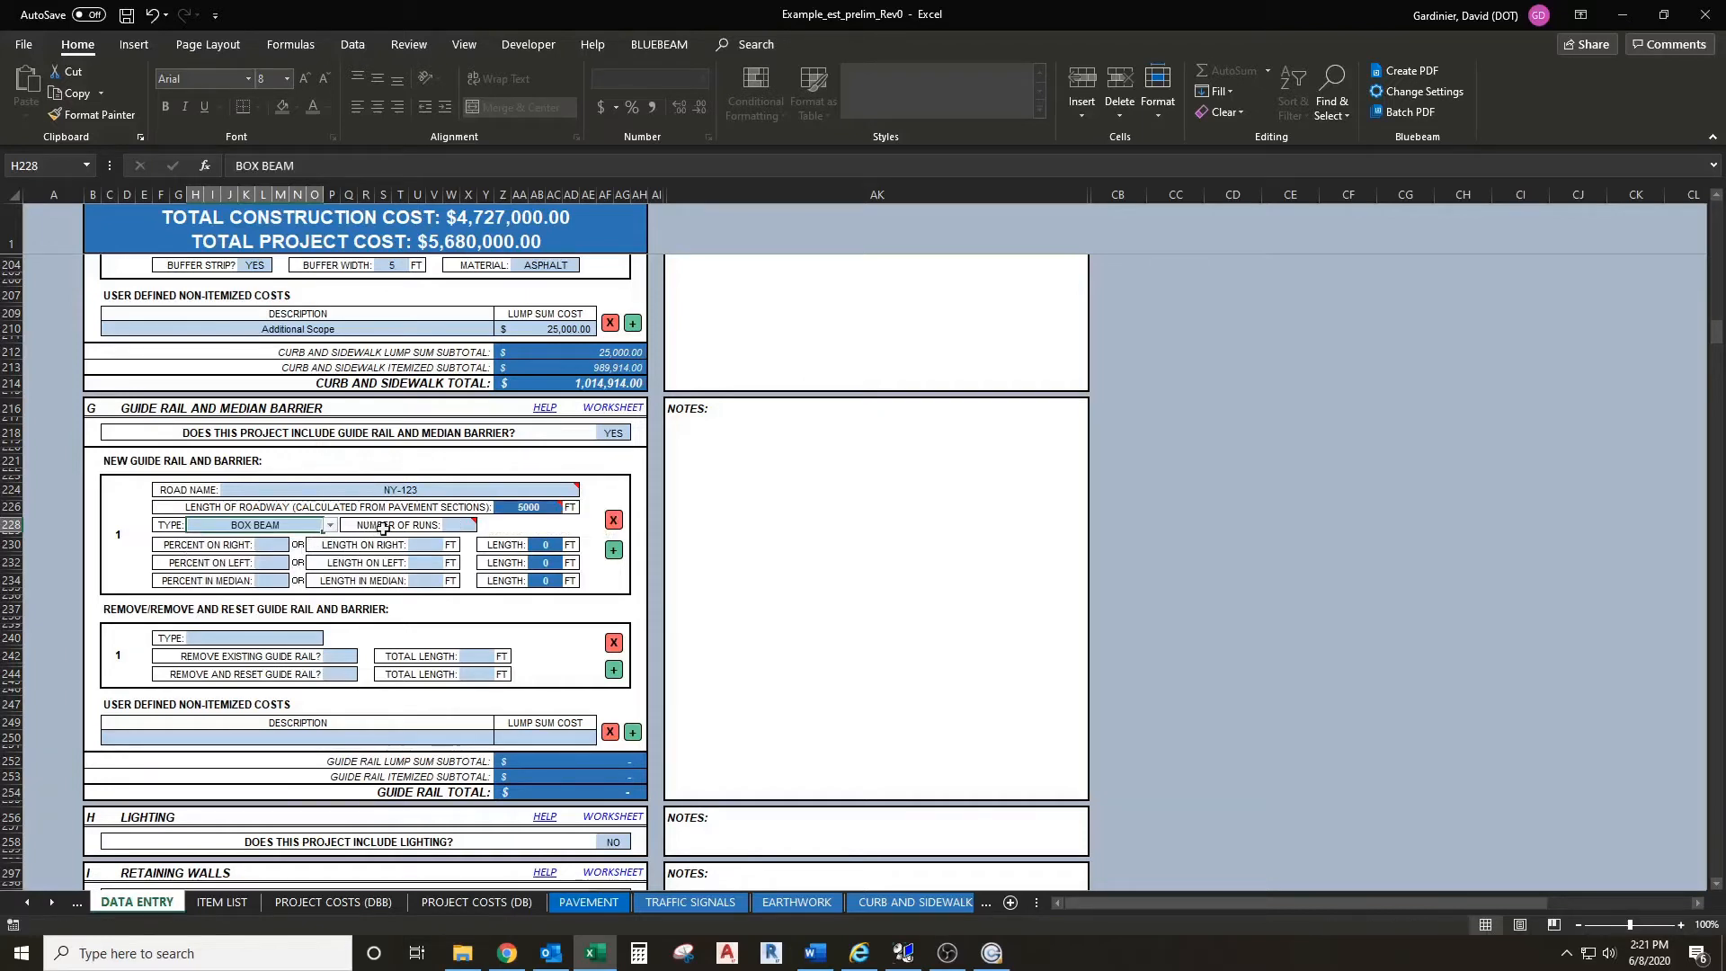
# Step: Set the number of runs for the new box beam guide rail to 6
pyautogui.moveTo(456, 525)
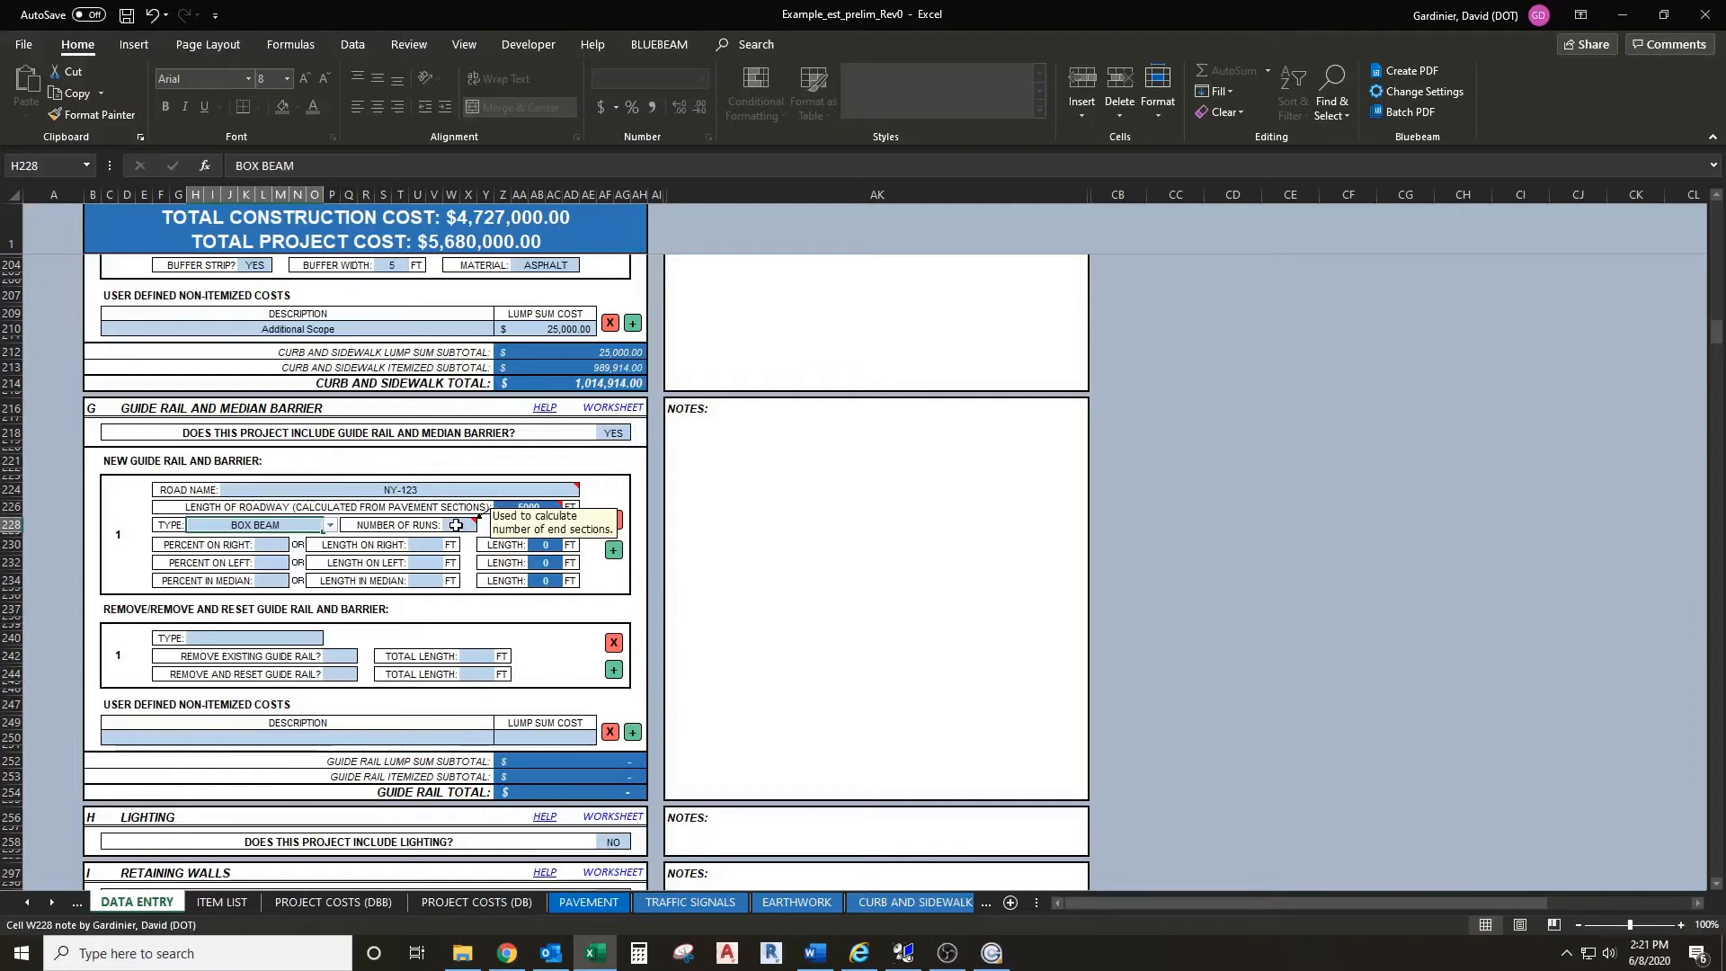
pyautogui.click(456, 525)
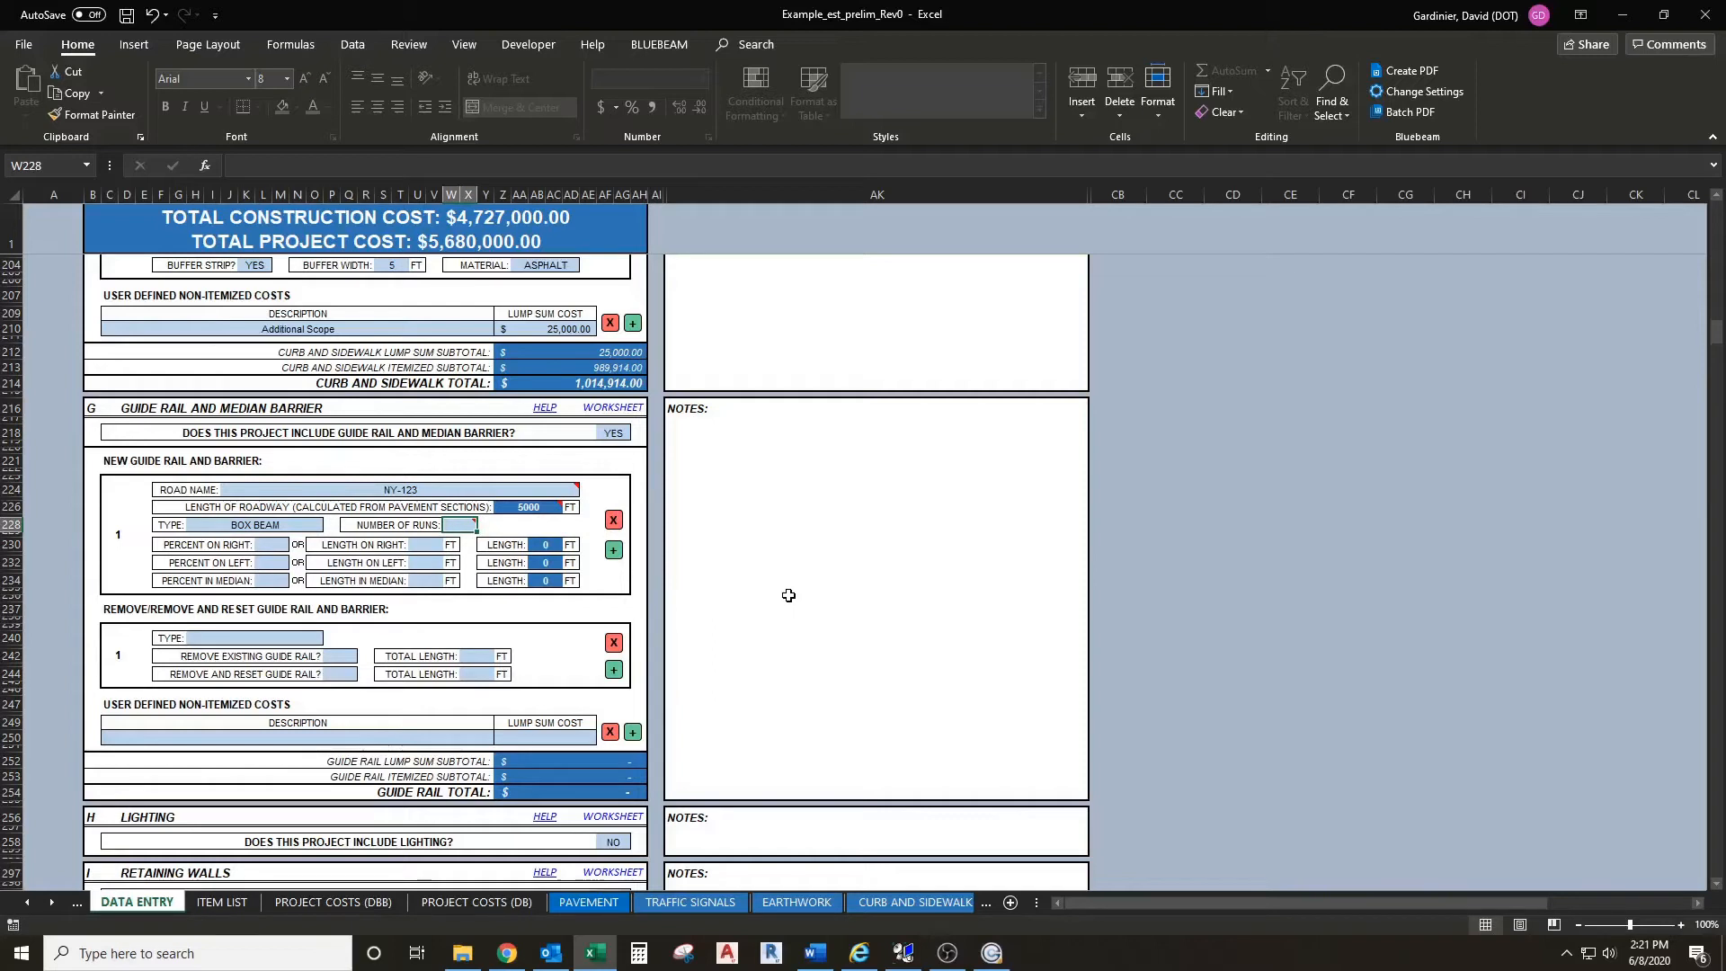
pyautogui.write('6')
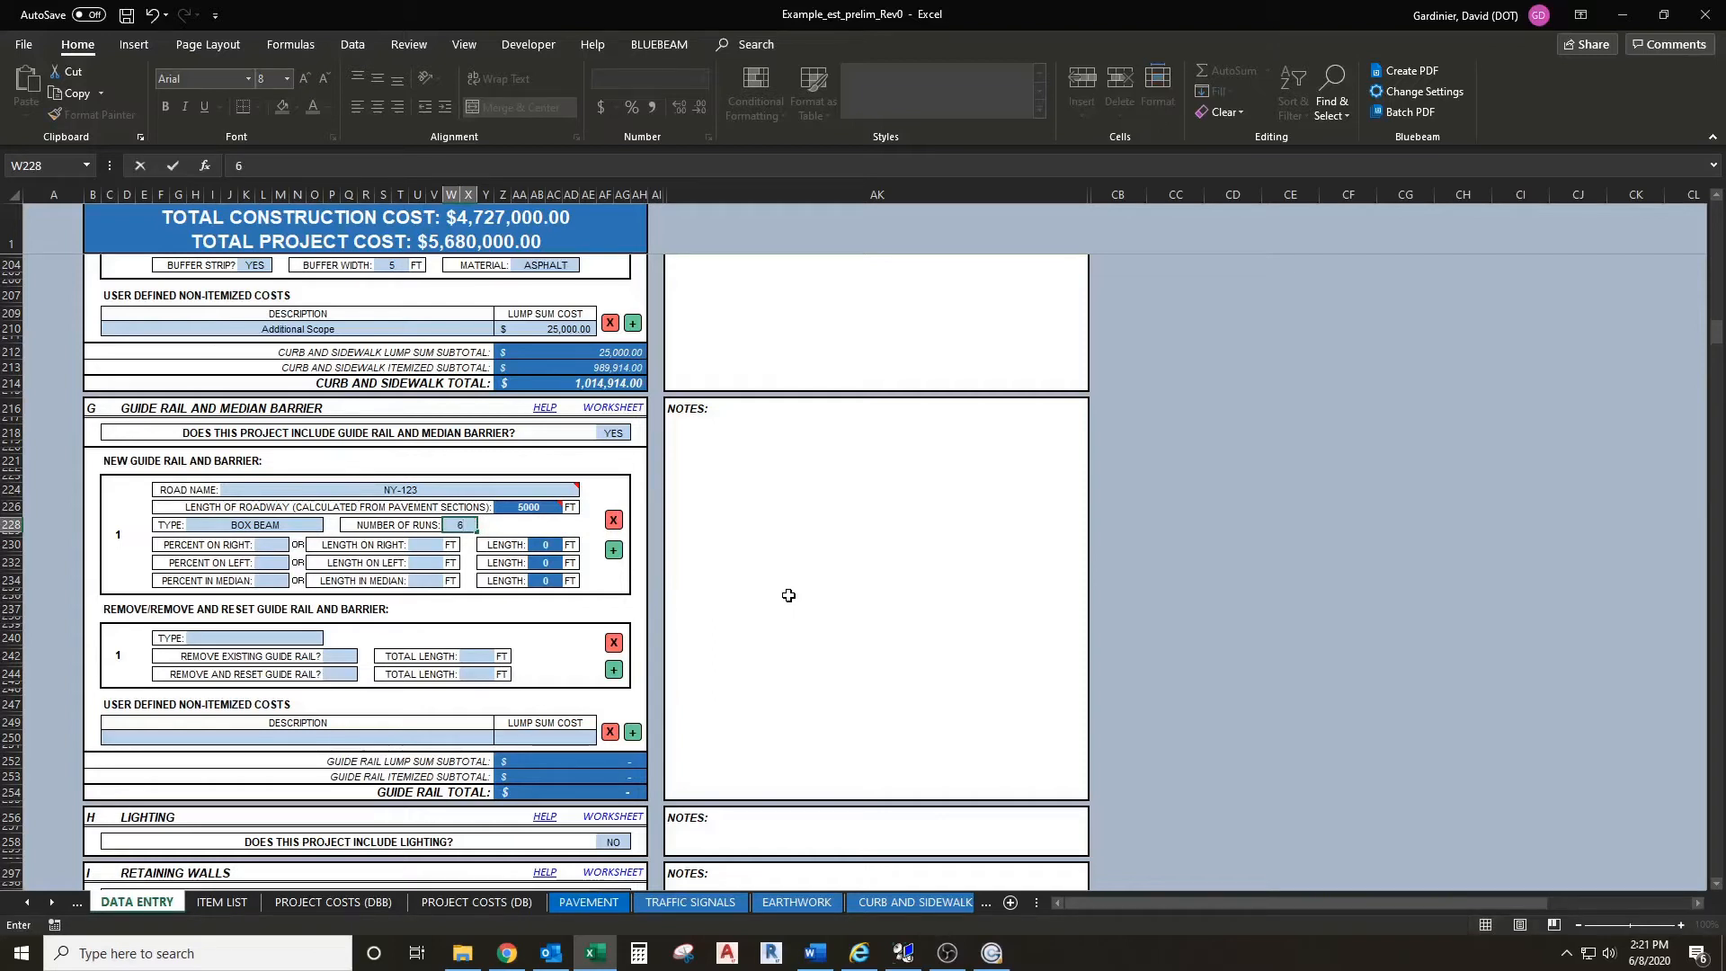
pyautogui.click(274, 544)
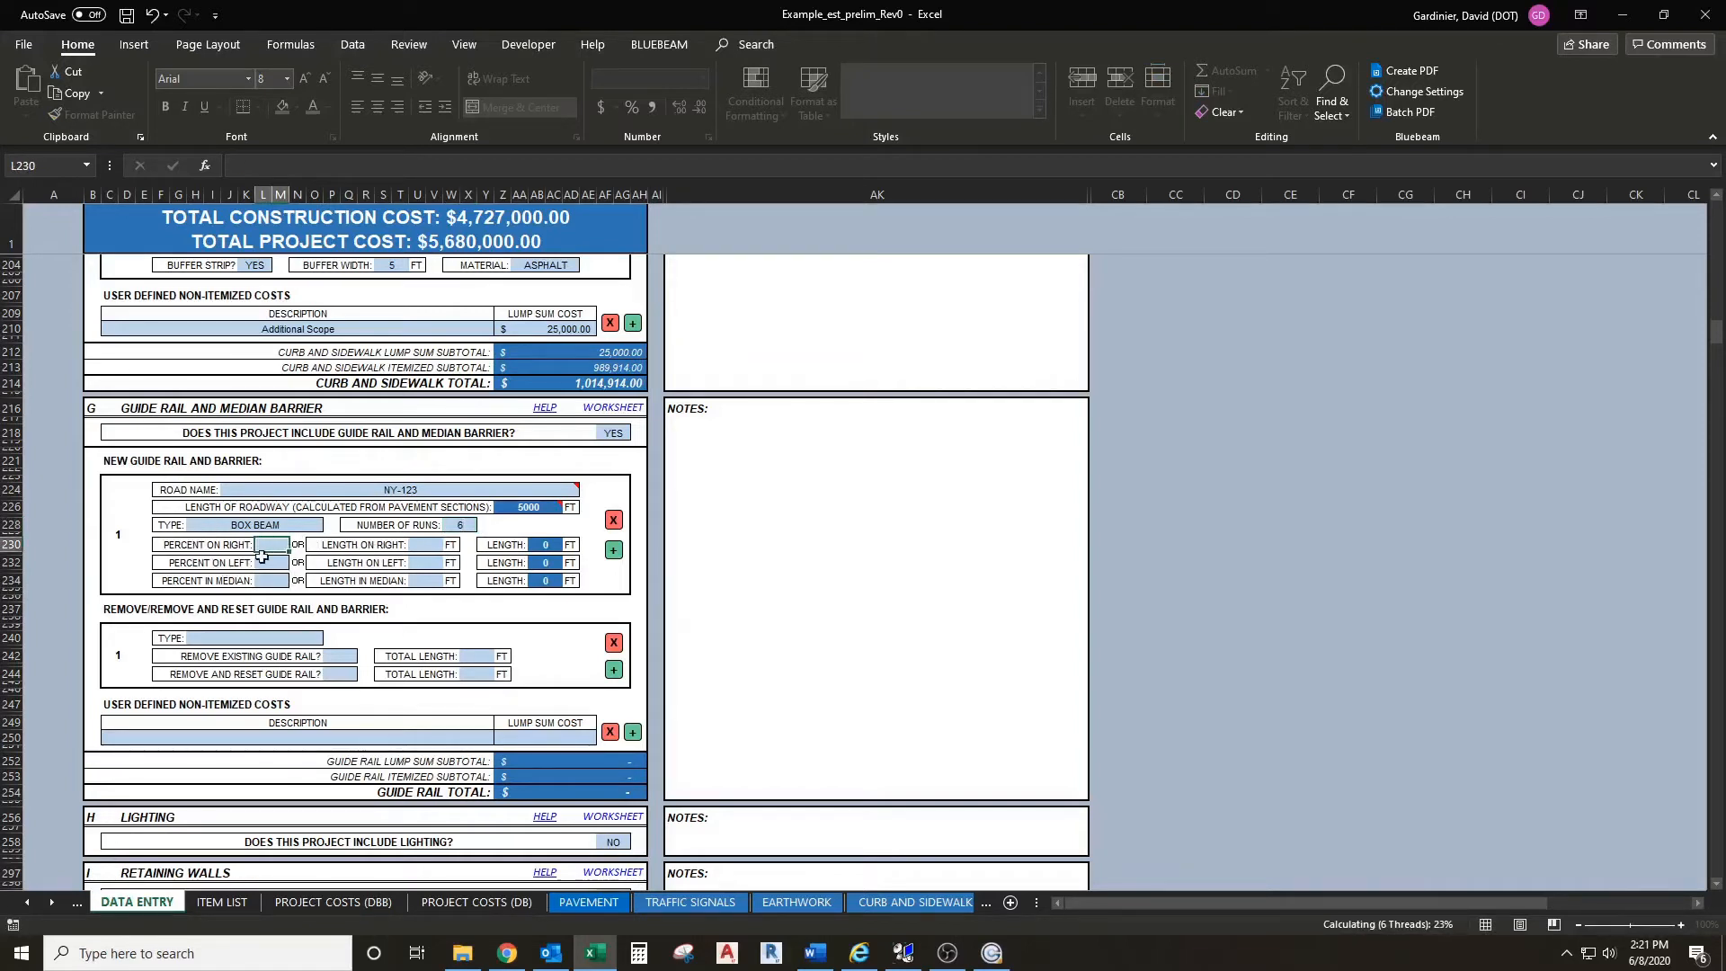
pyautogui.click(519, 507)
pyautogui.click(370, 556)
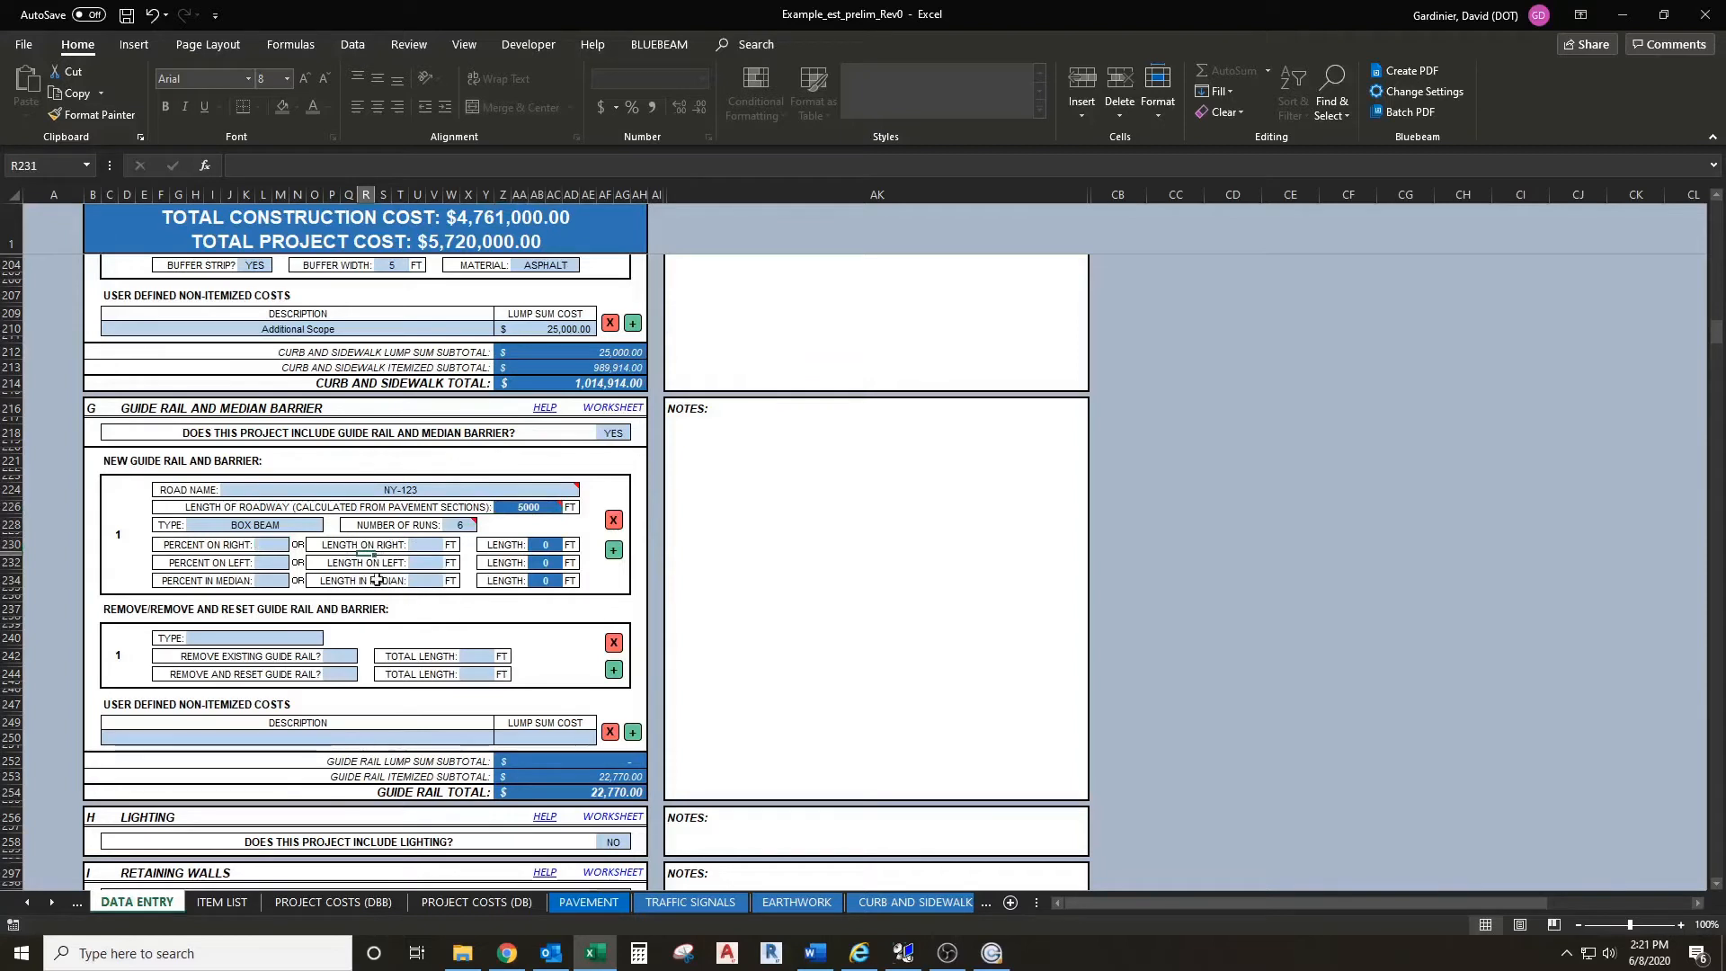
# Step: Set the new guide rail's percent on right to 50% and its length on left to 200 ft
pyautogui.click(262, 543)
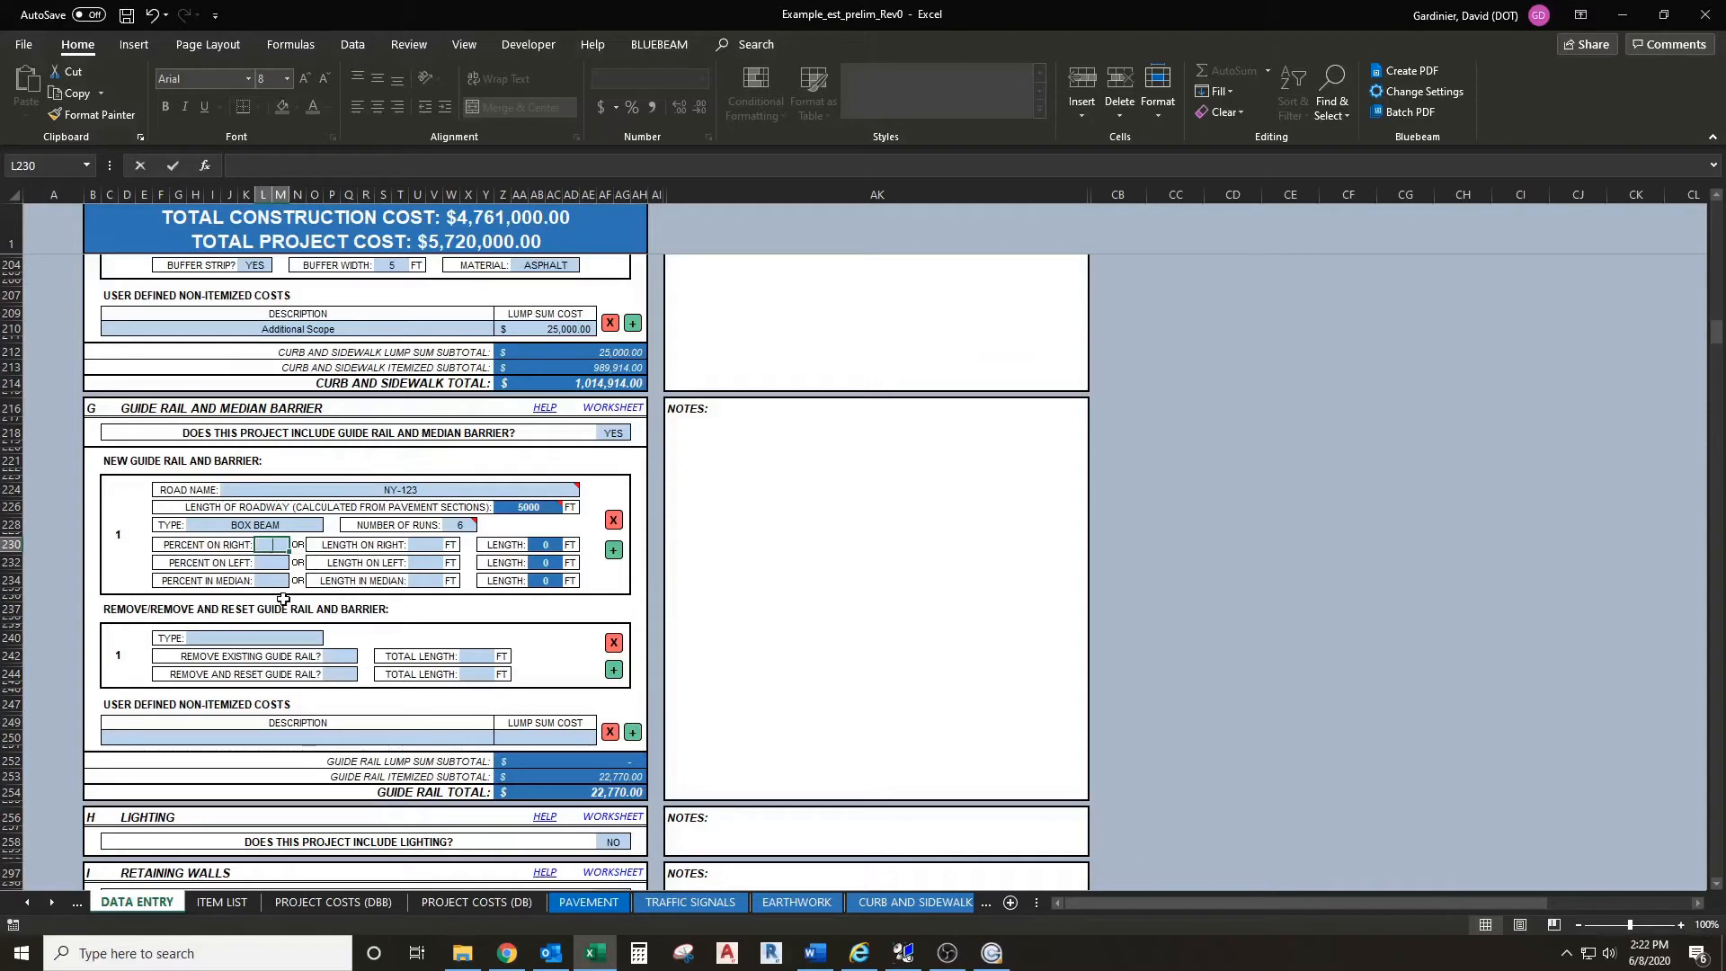
pyautogui.write('50%')
pyautogui.click(282, 599)
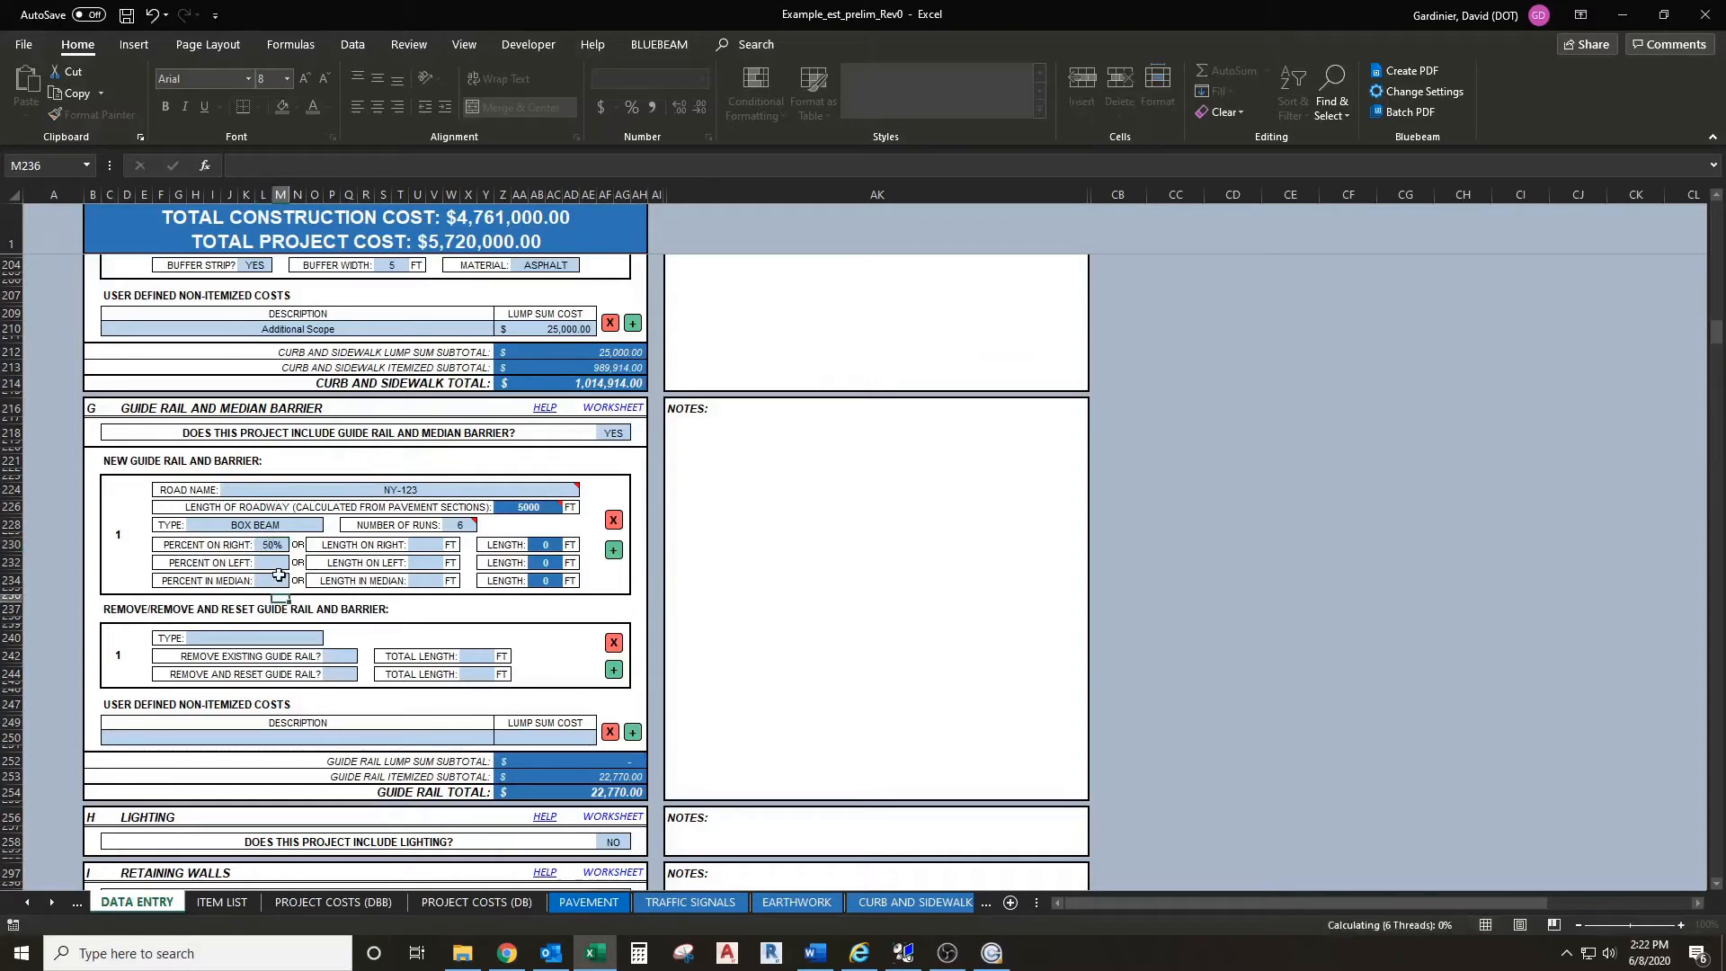
pyautogui.click(443, 563)
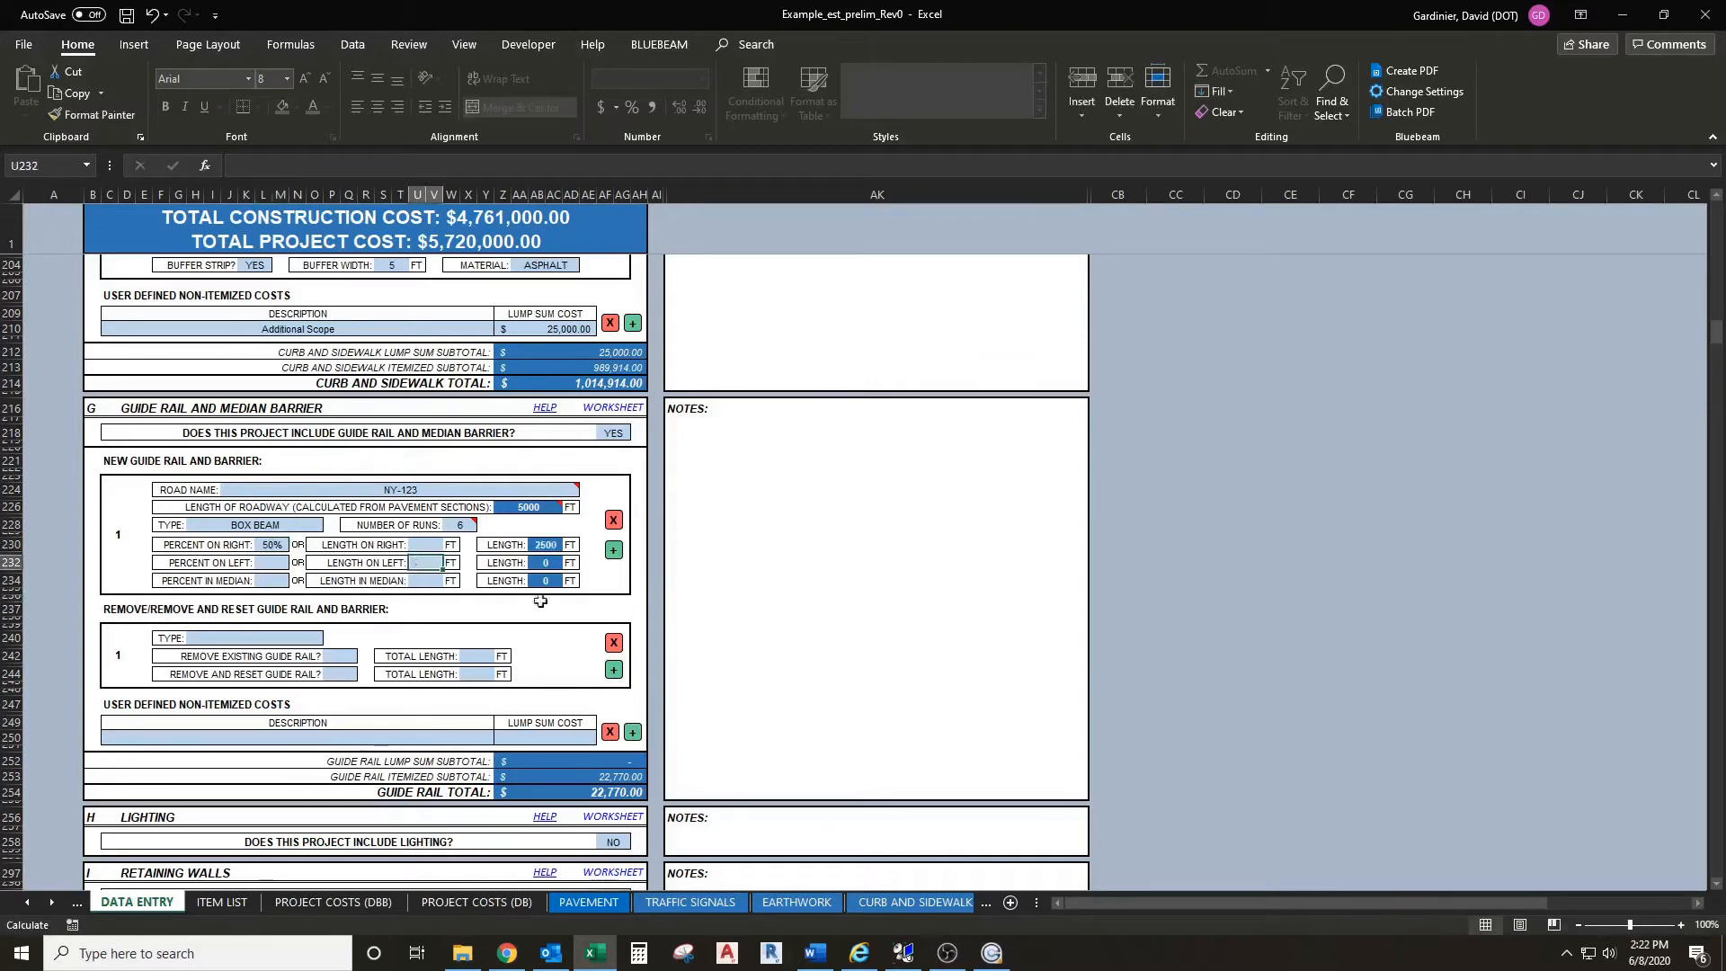
pyautogui.write('200')
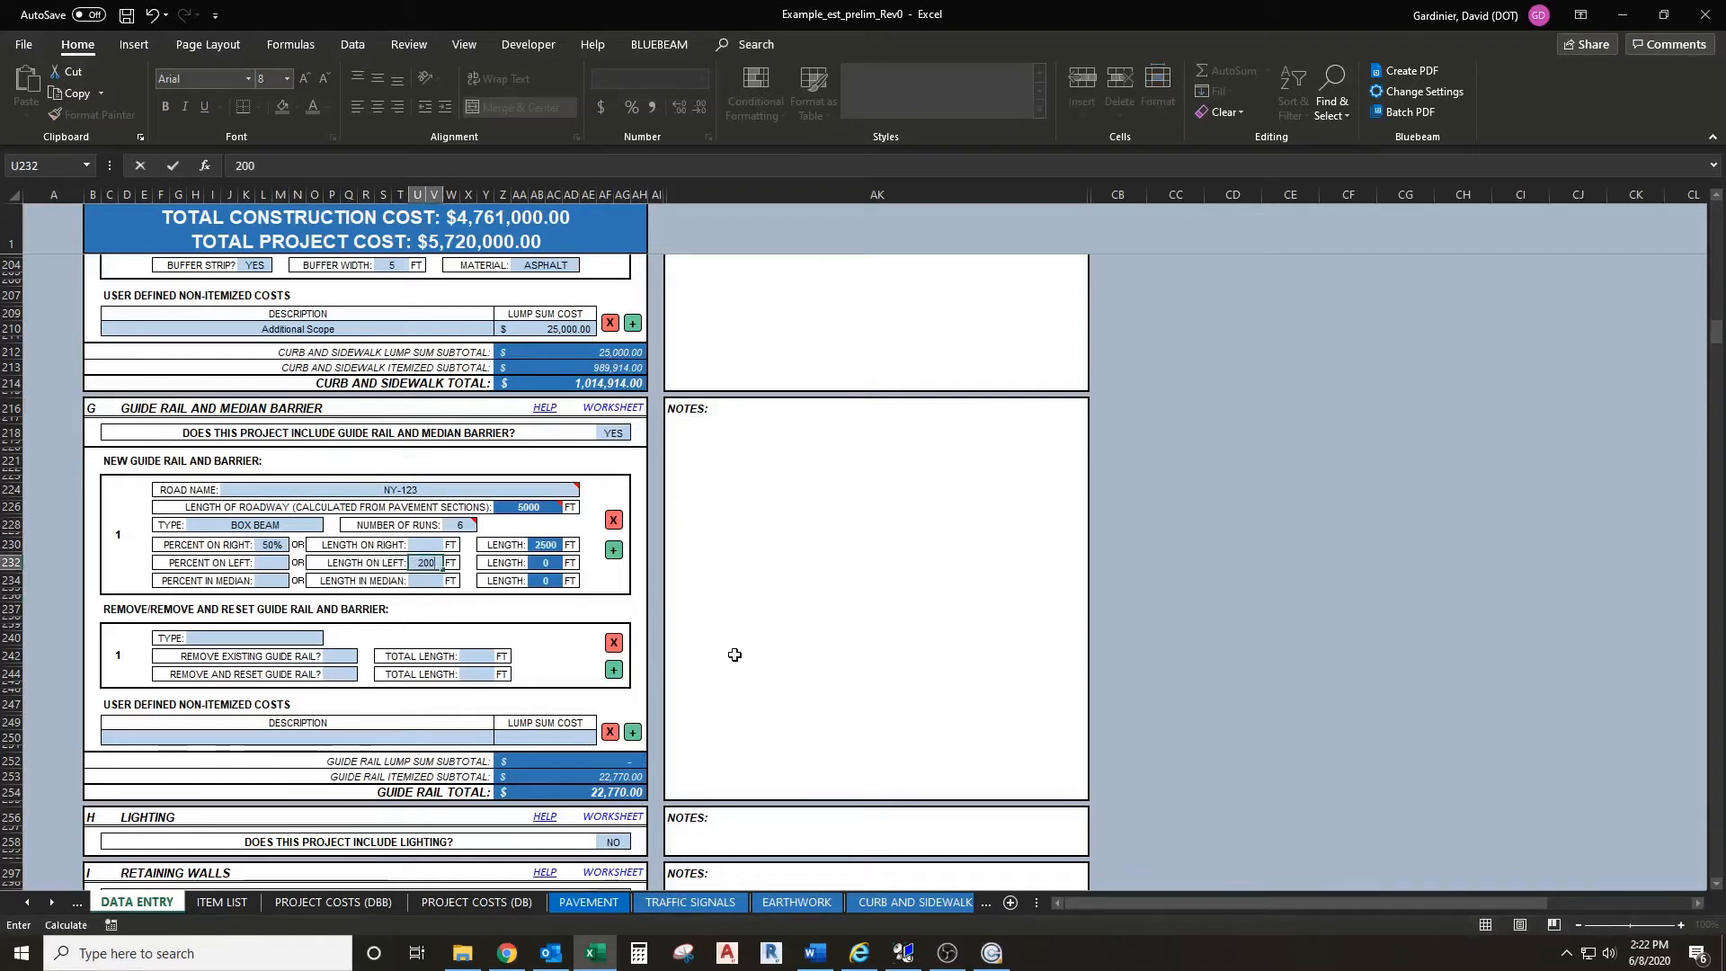
pyautogui.click(735, 655)
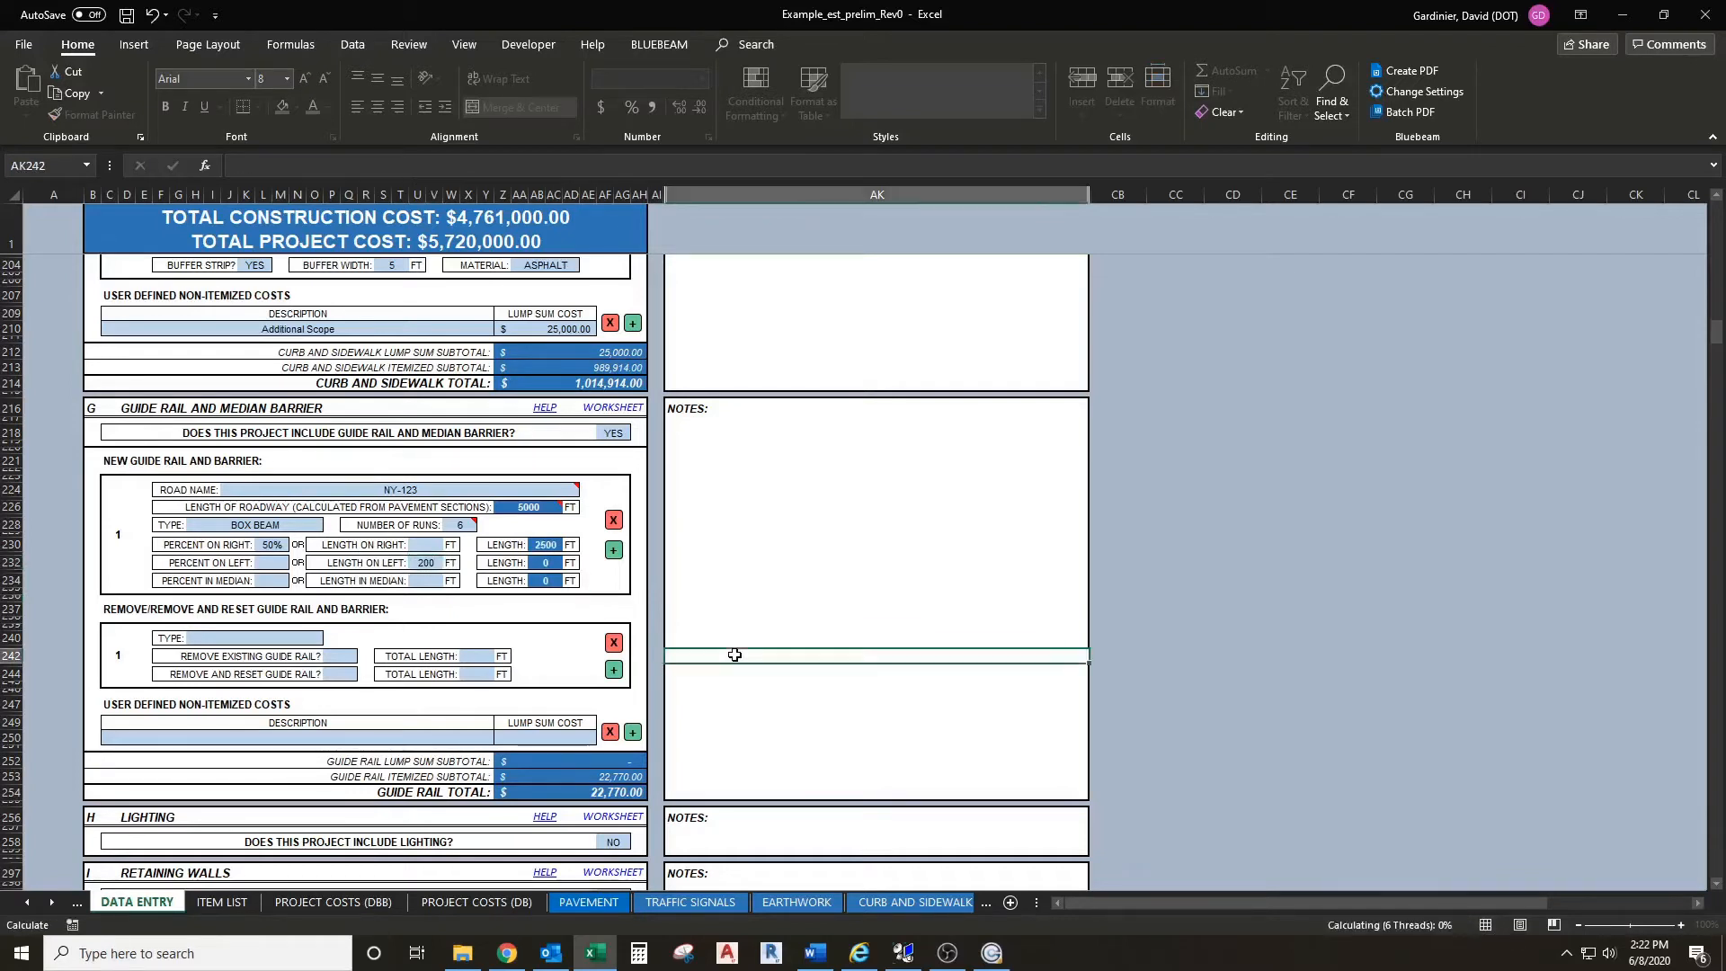
pyautogui.click(452, 565)
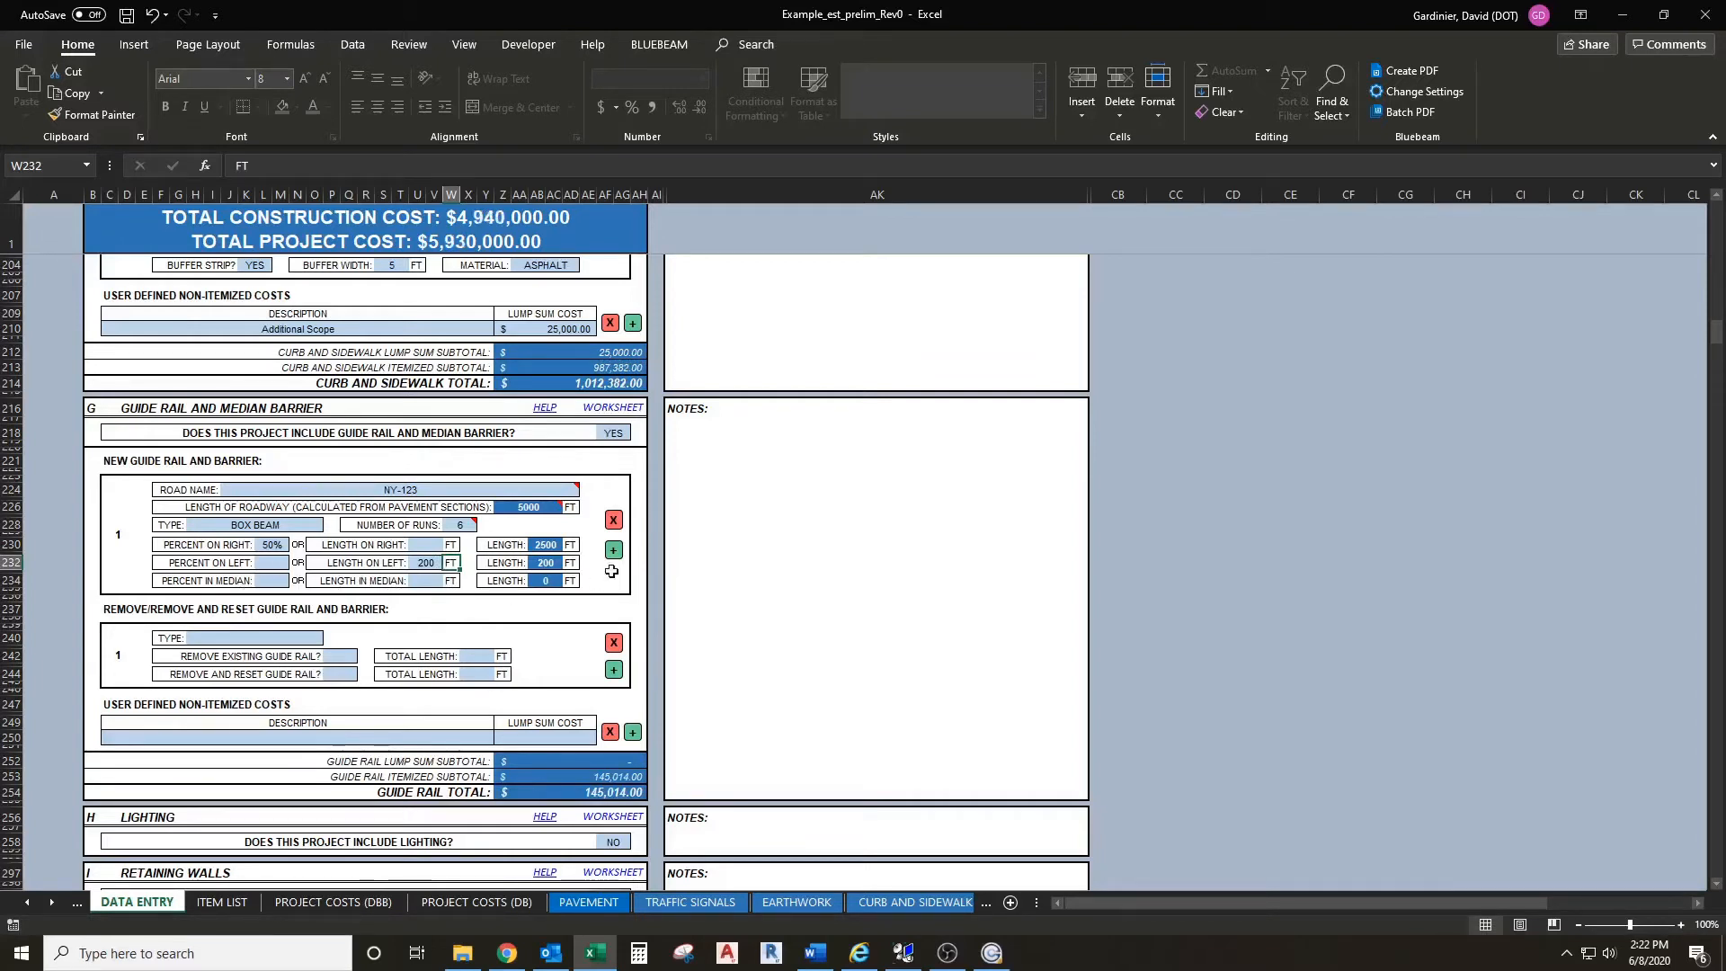
# Step: Set the new guide rail's percent in median to 50%
pyautogui.click(270, 582)
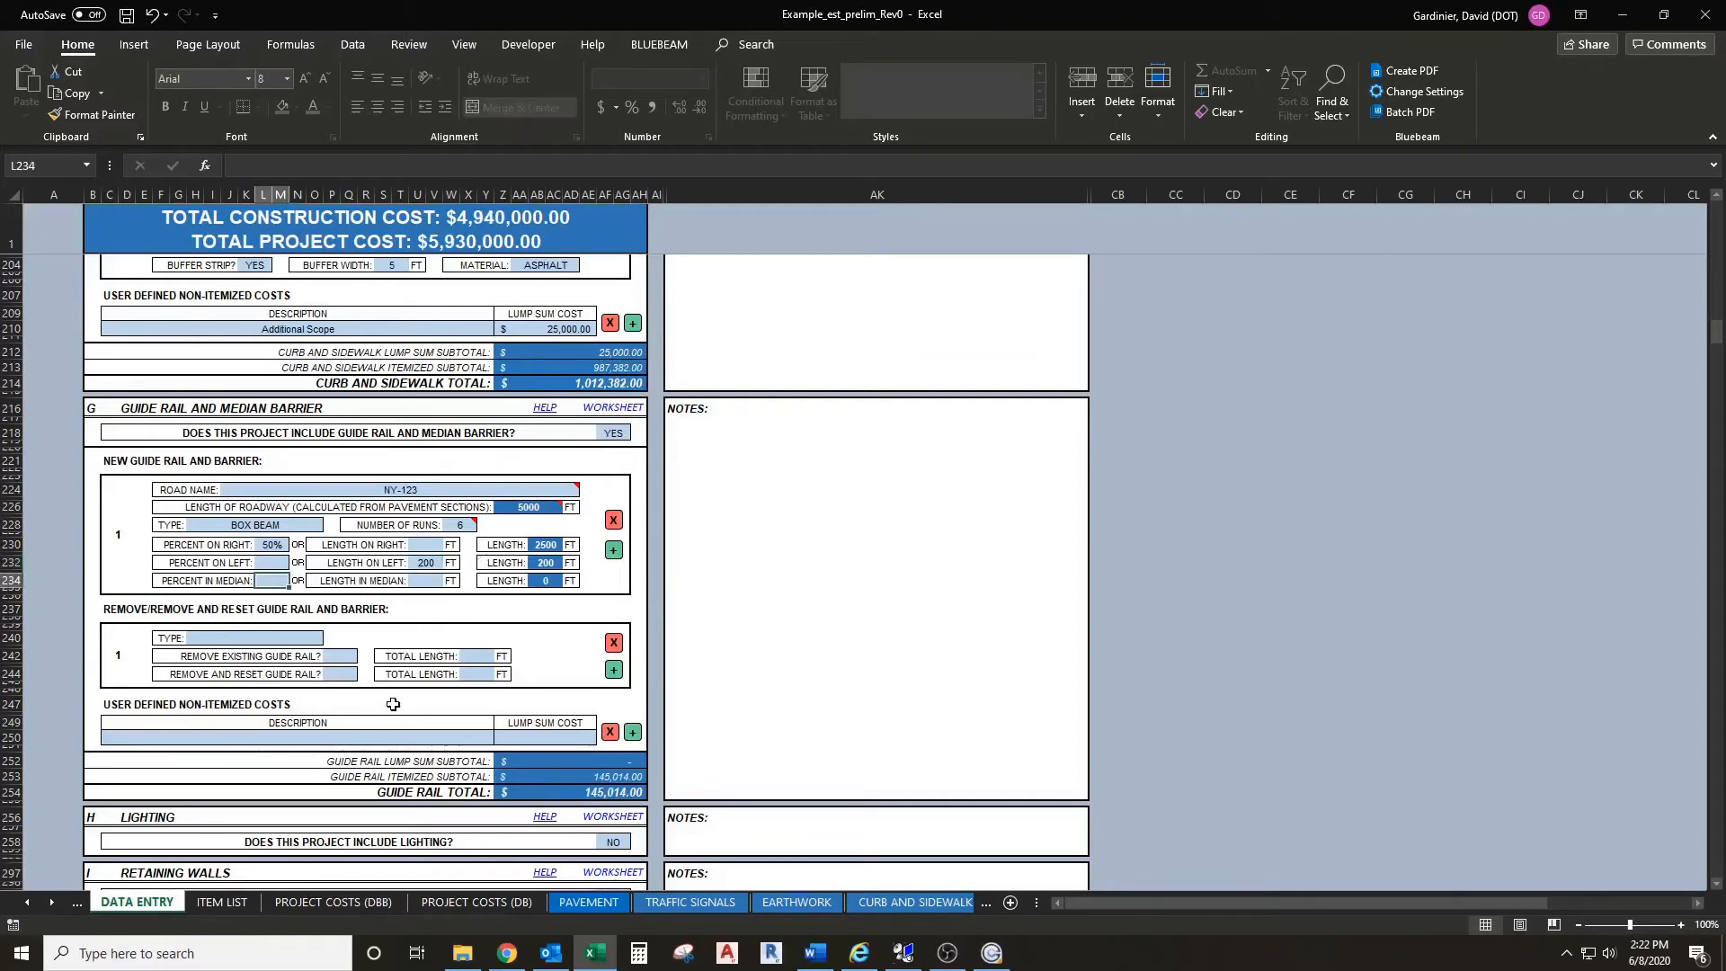
pyautogui.write('50')
pyautogui.click(359, 581)
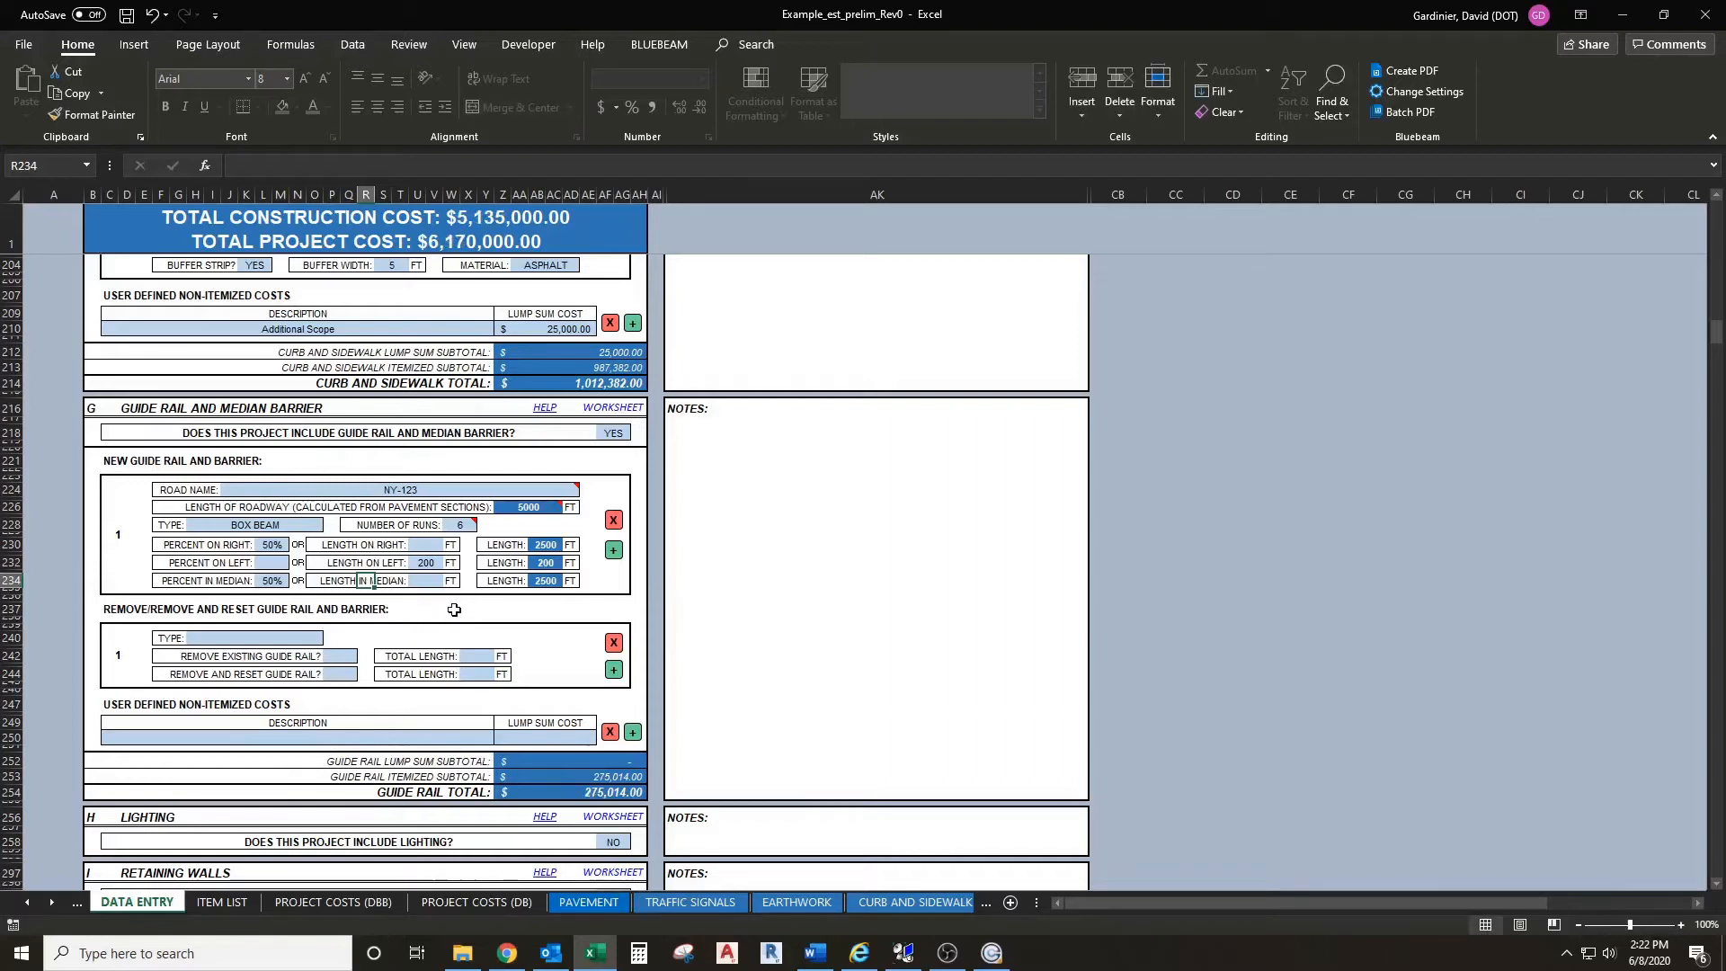
# Step: Clear the percent in median of the NY-123 new guide rail entry
pyautogui.click(293, 527)
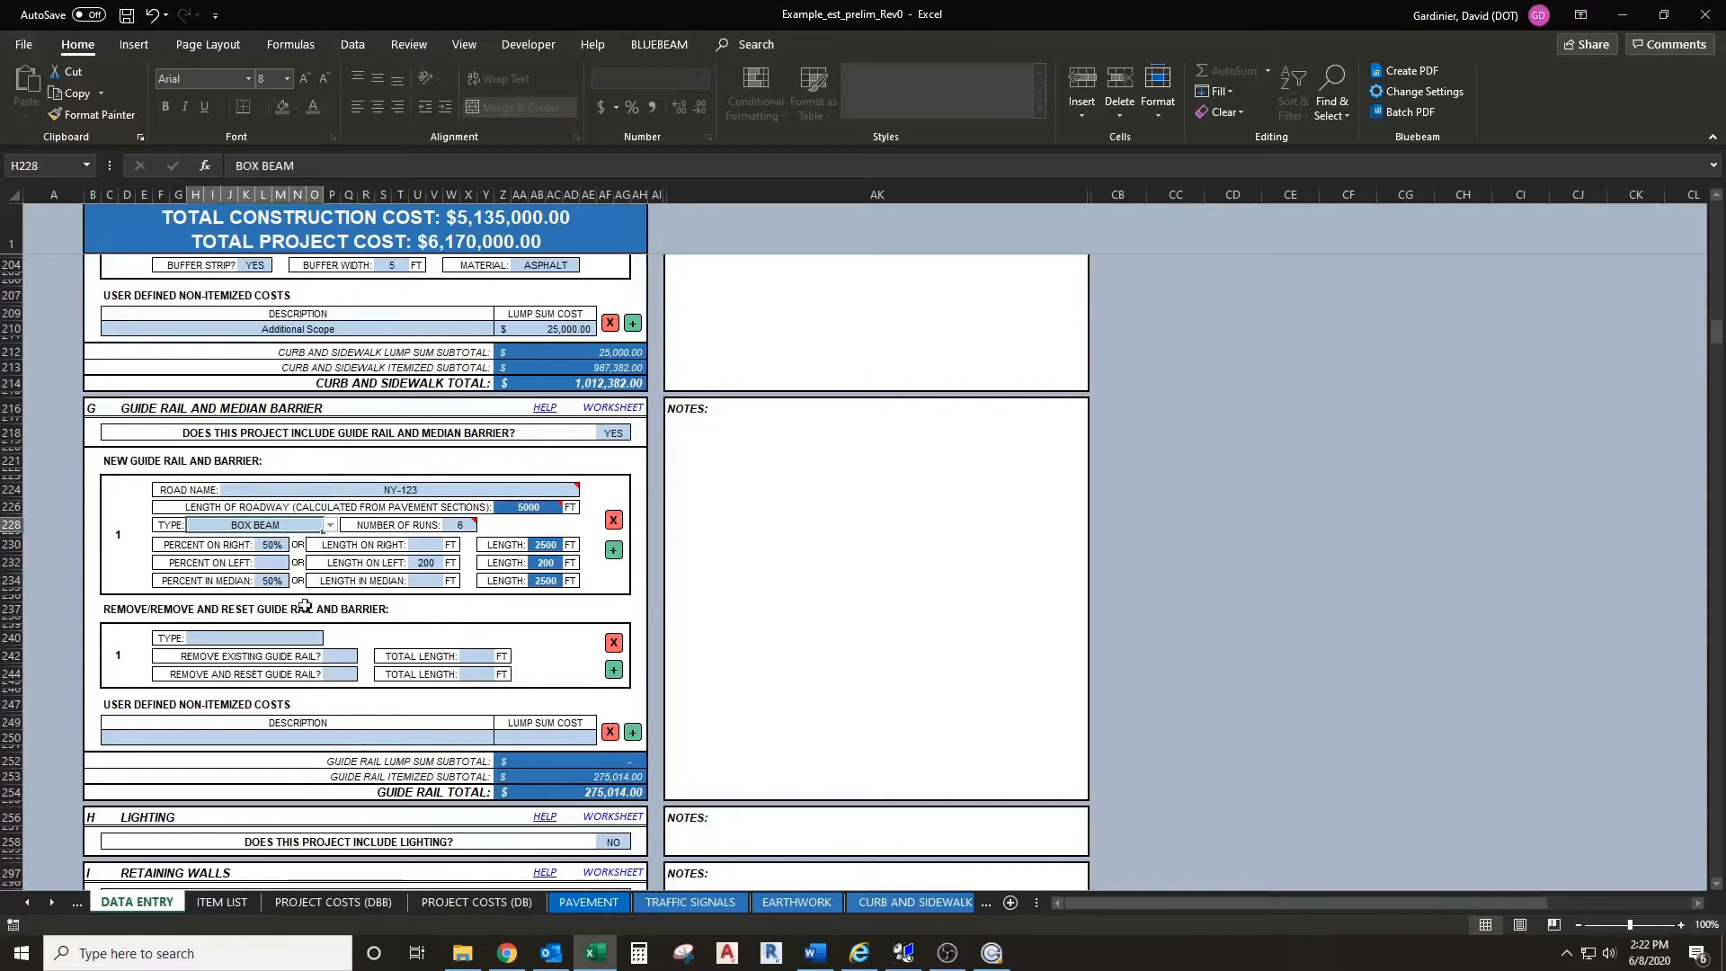
pyautogui.click(272, 583)
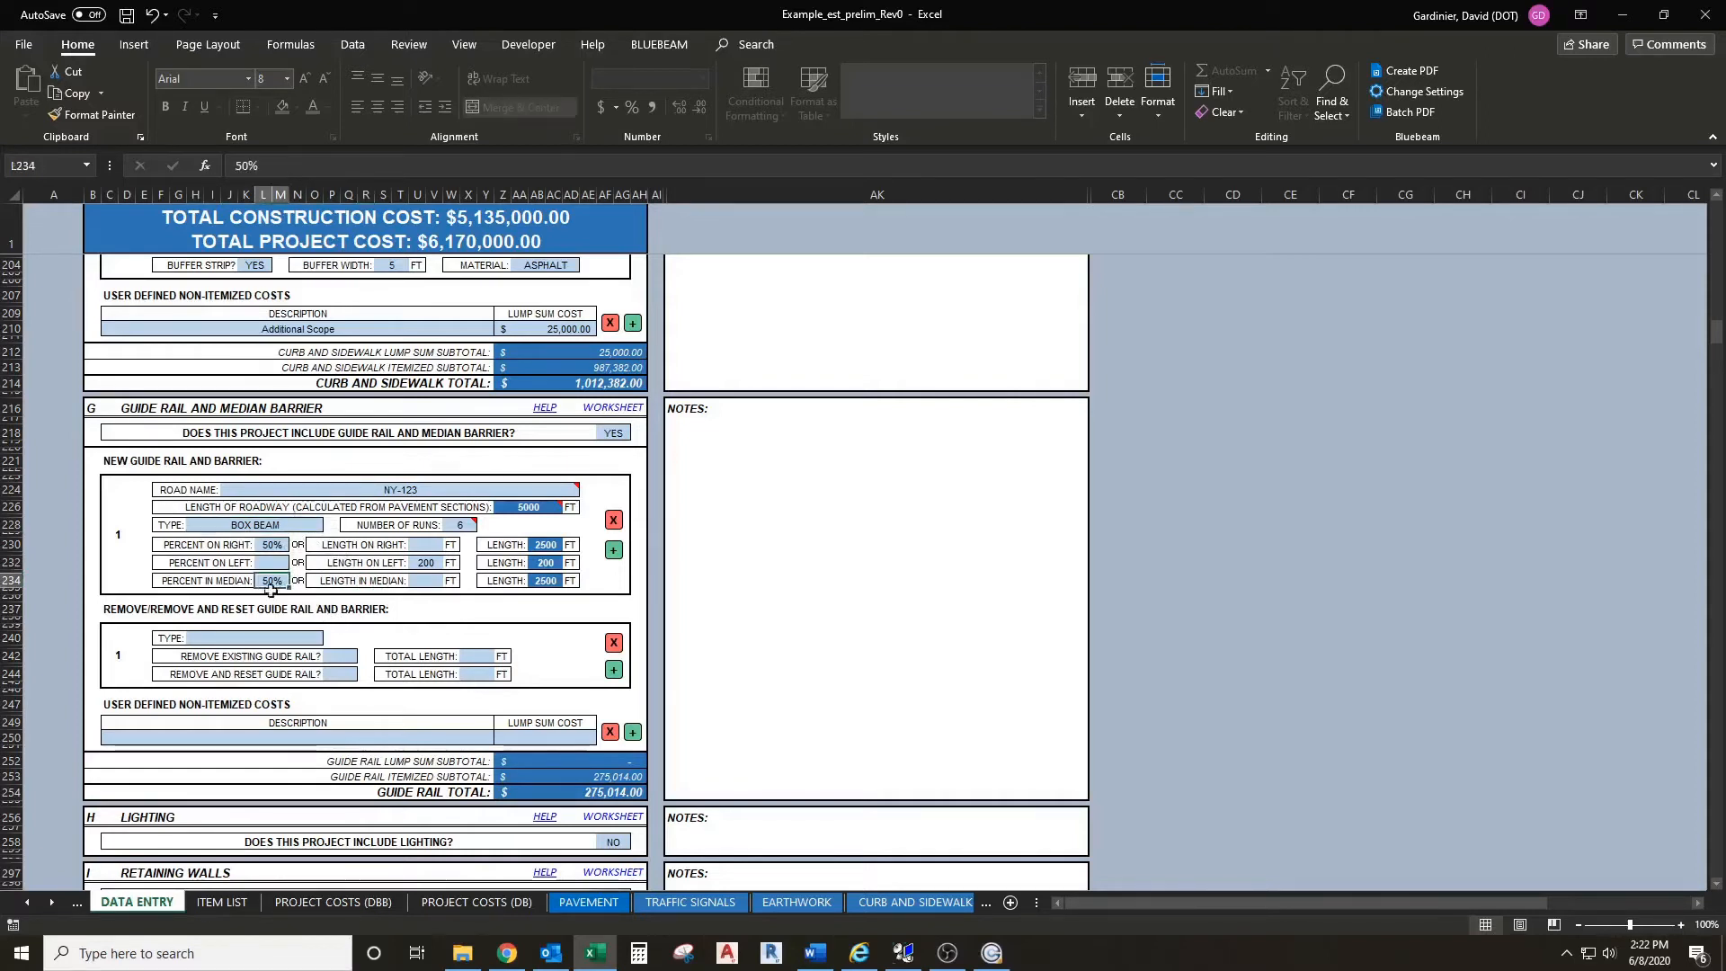
pyautogui.press('Delete')
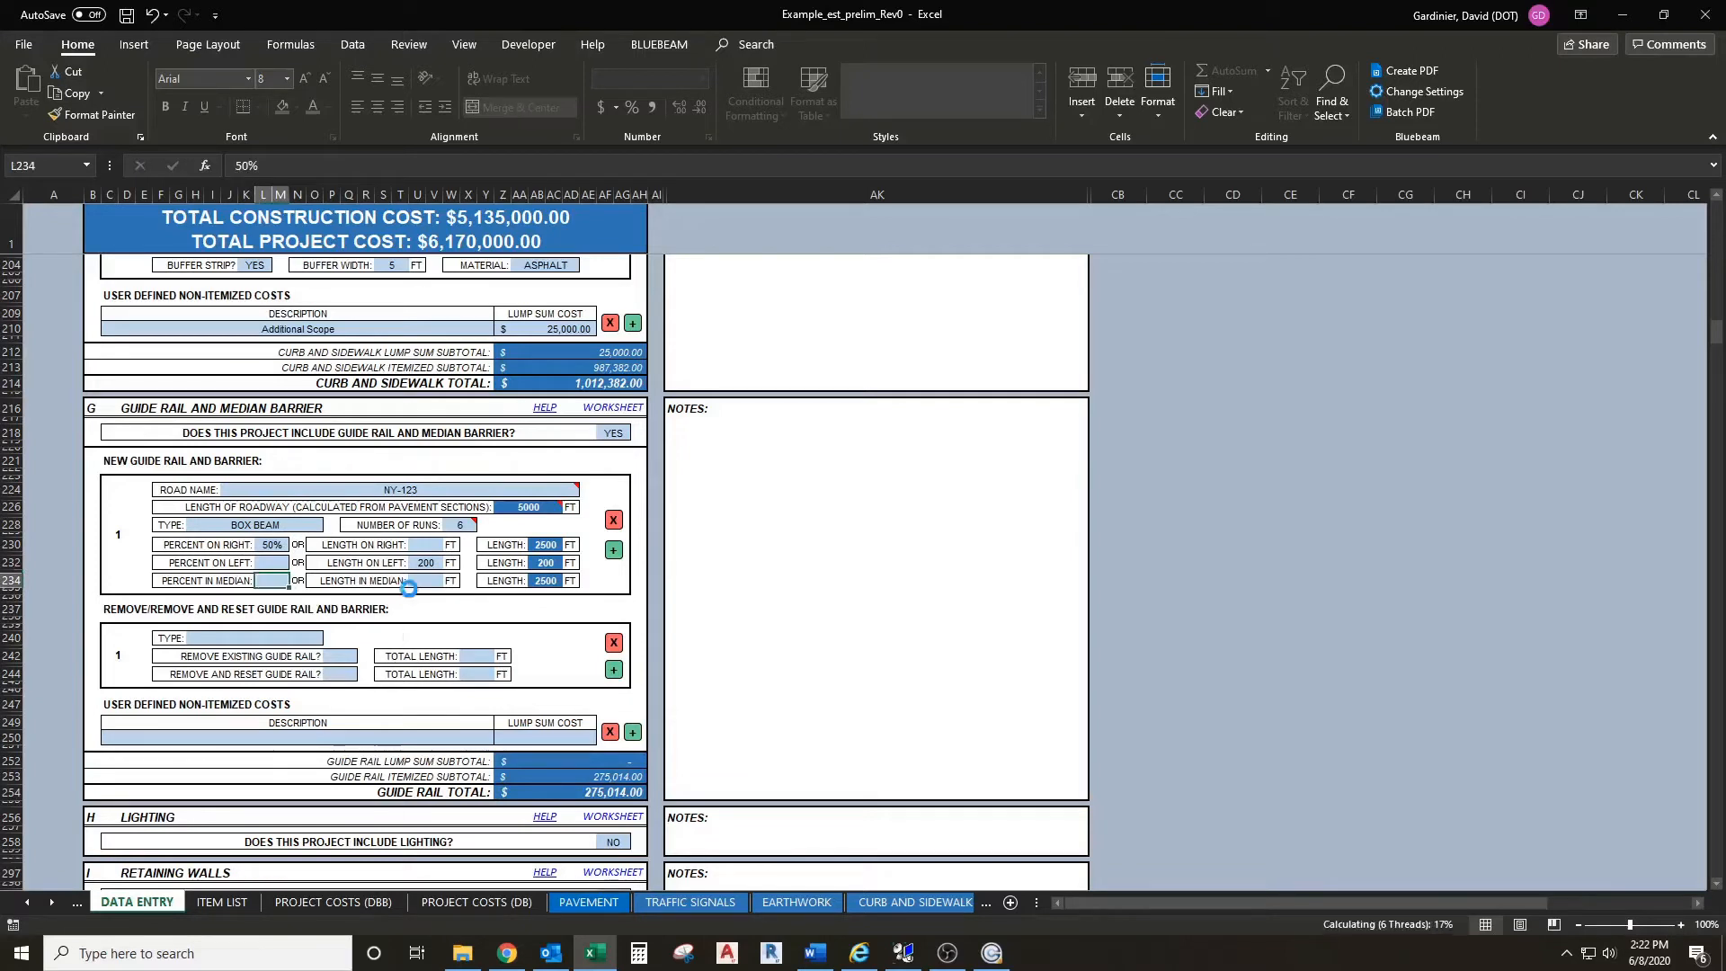
pyautogui.click(384, 583)
pyautogui.scroll(-1, 384, 579)
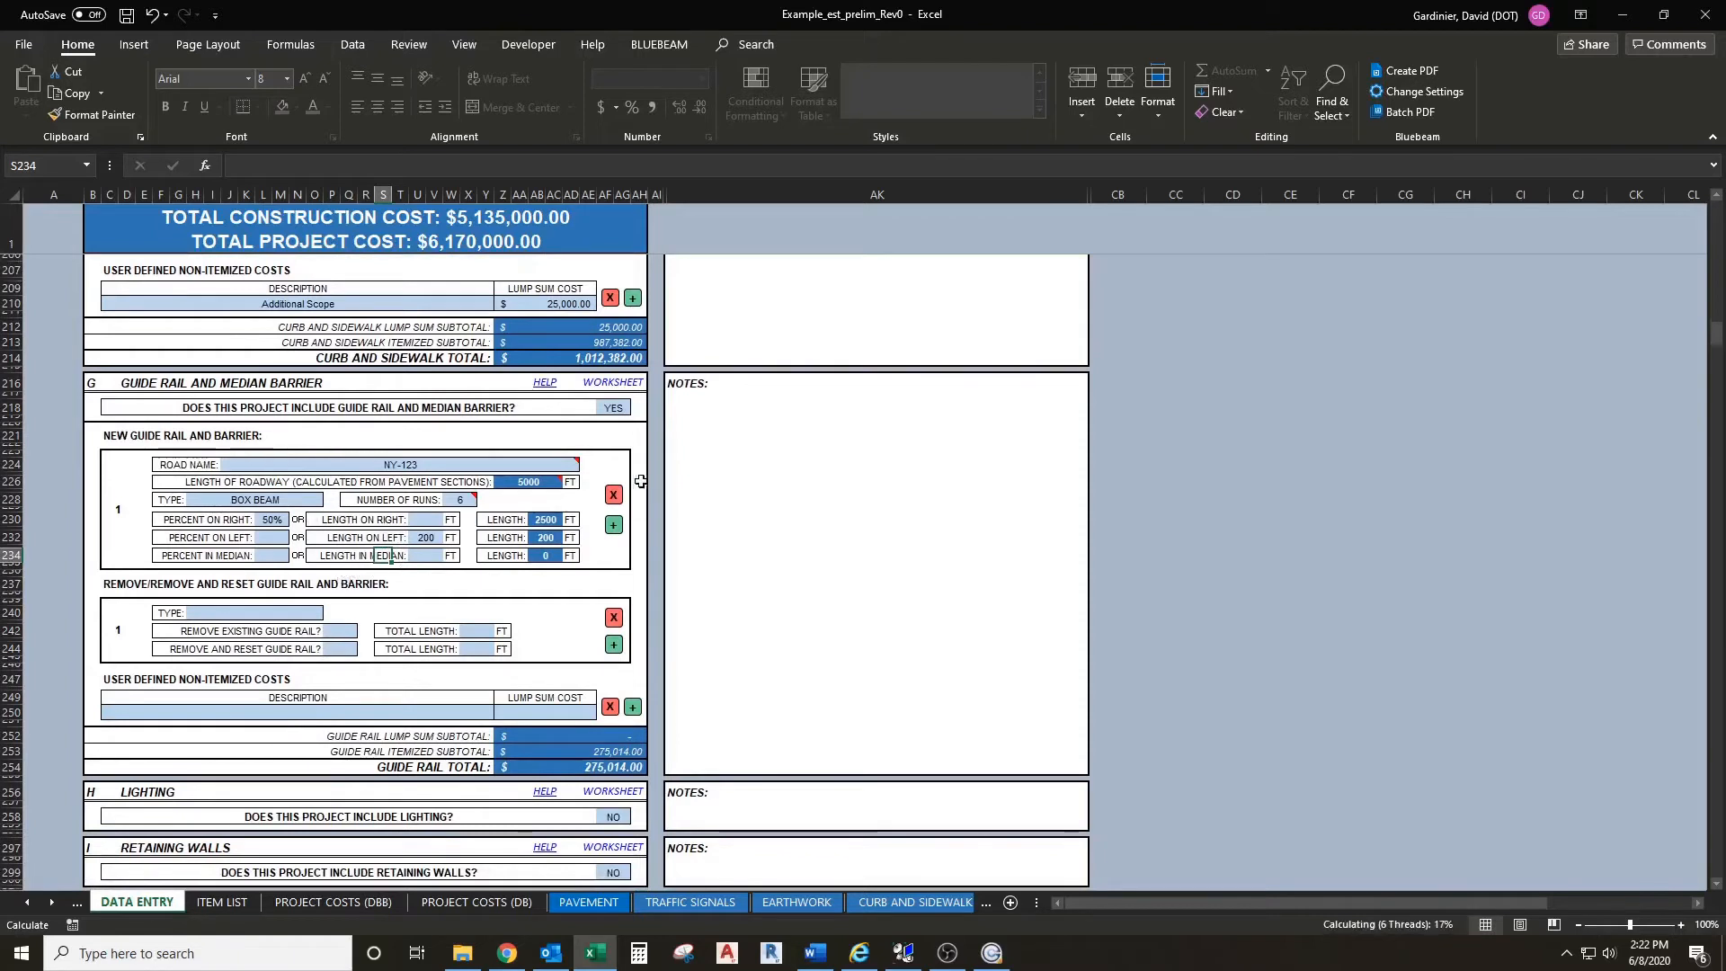
# Step: Add a second new guide rail and barrier entry and set its road name to MAIN ST
pyautogui.click(614, 526)
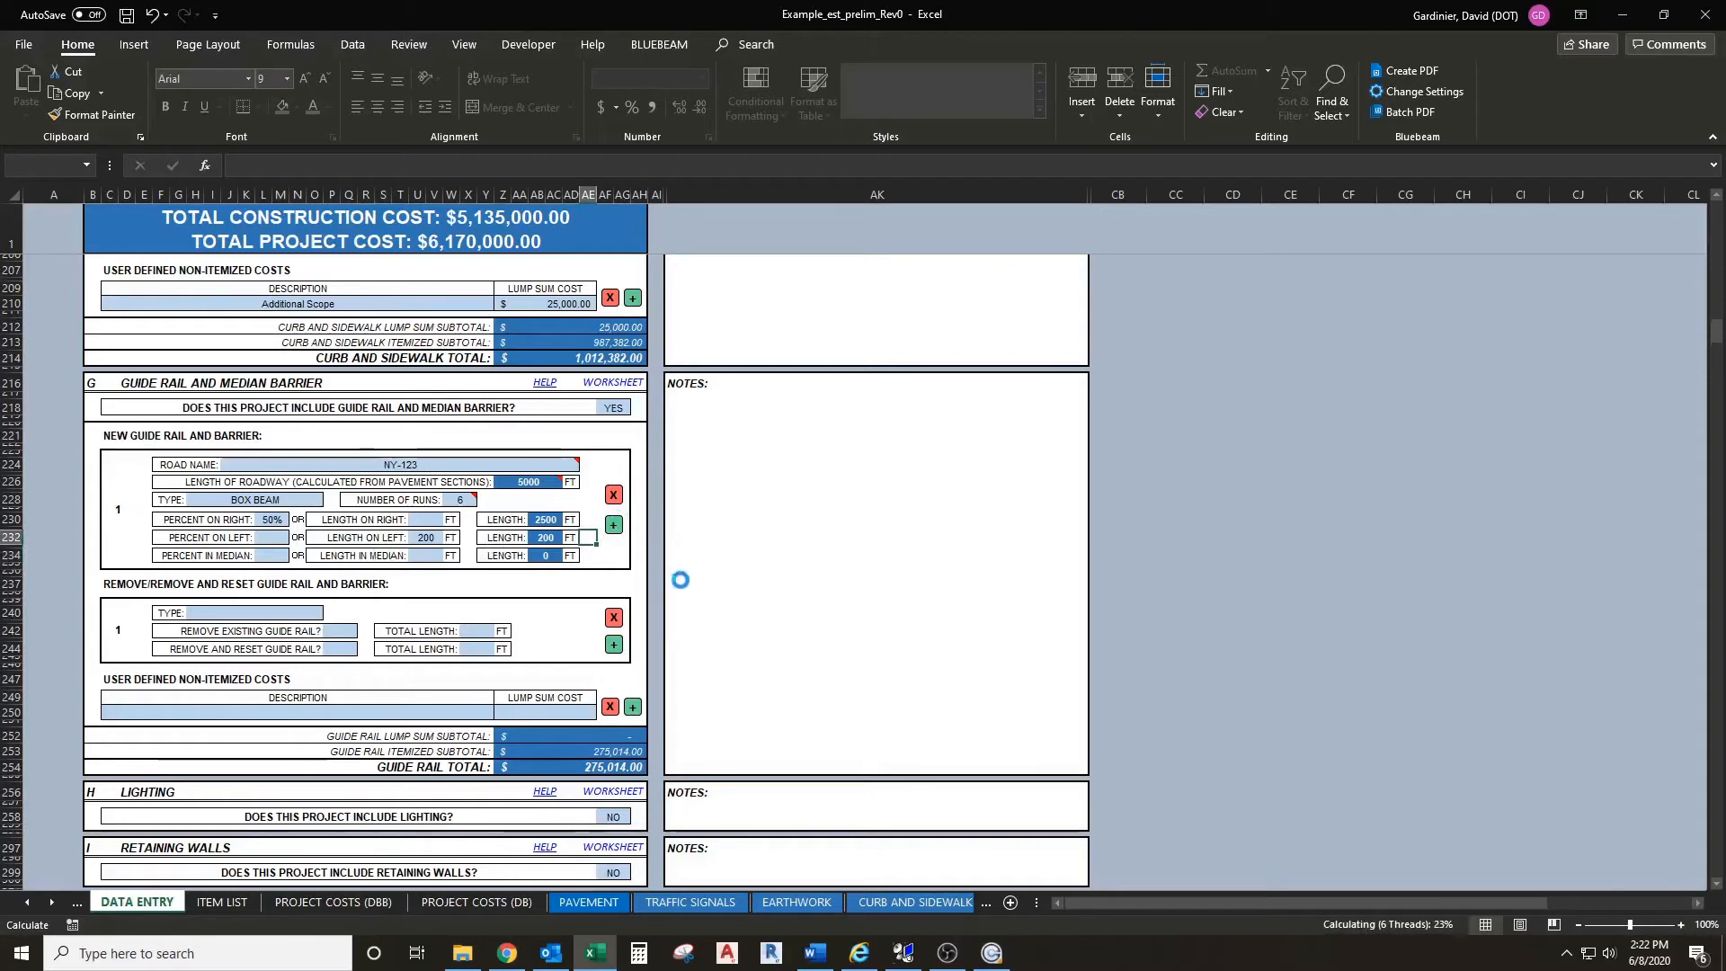
pyautogui.click(718, 541)
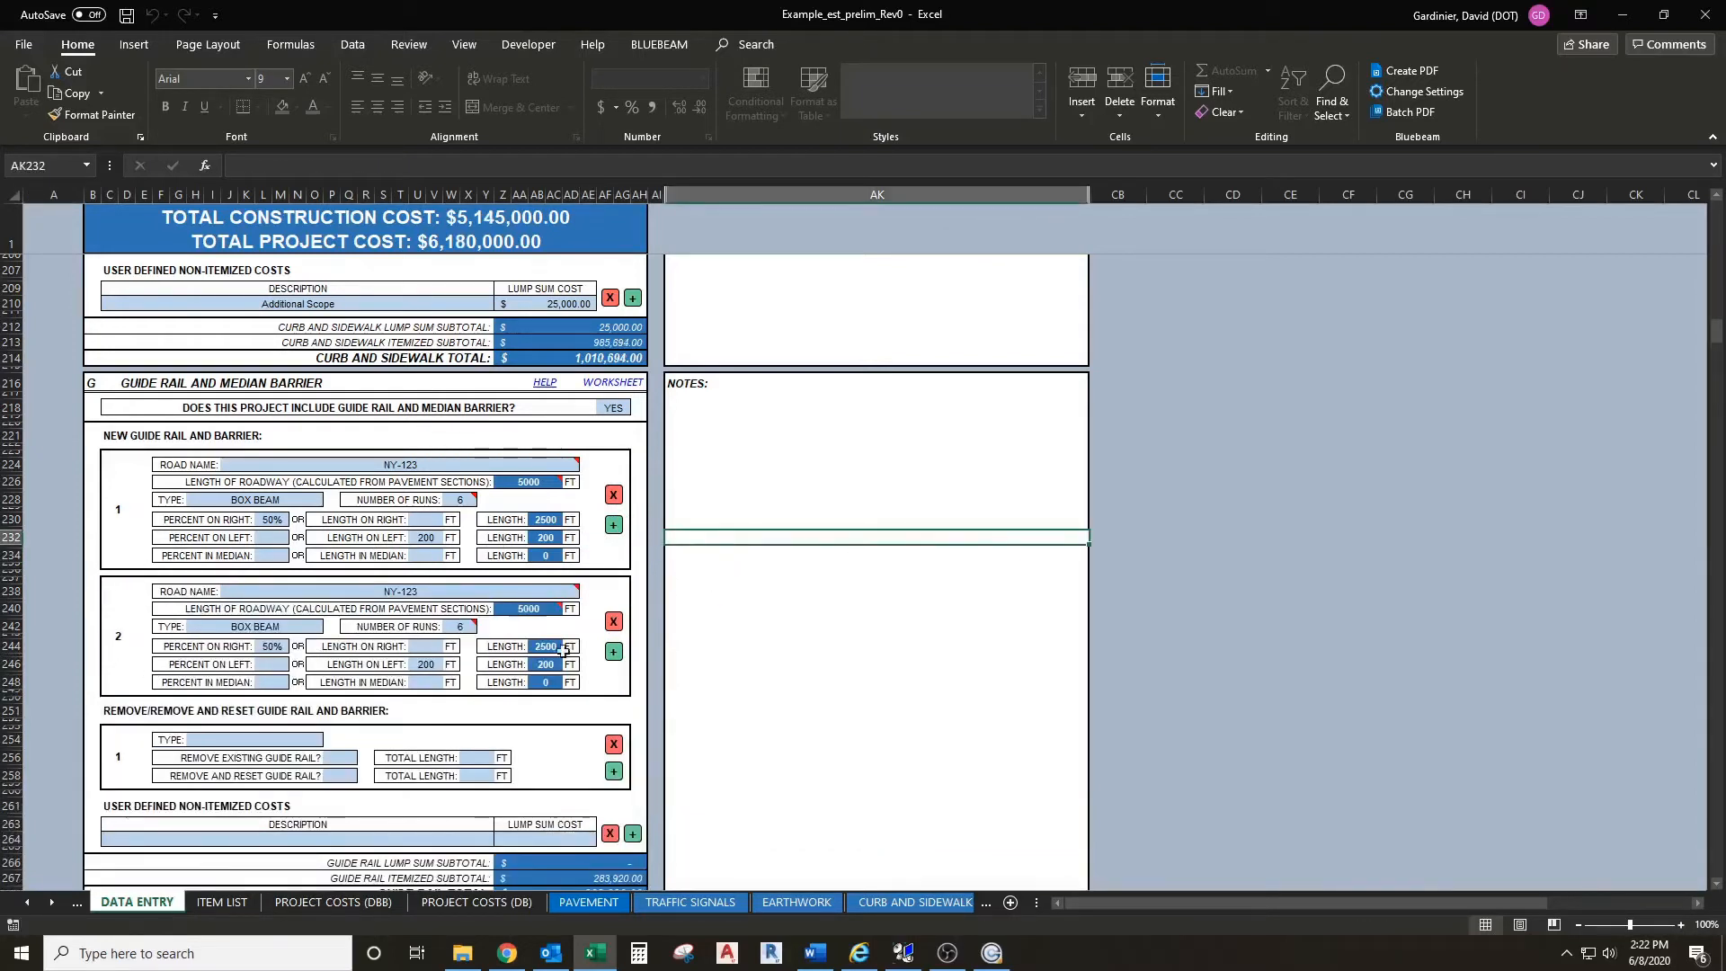
pyautogui.scroll(-1, 328, 585)
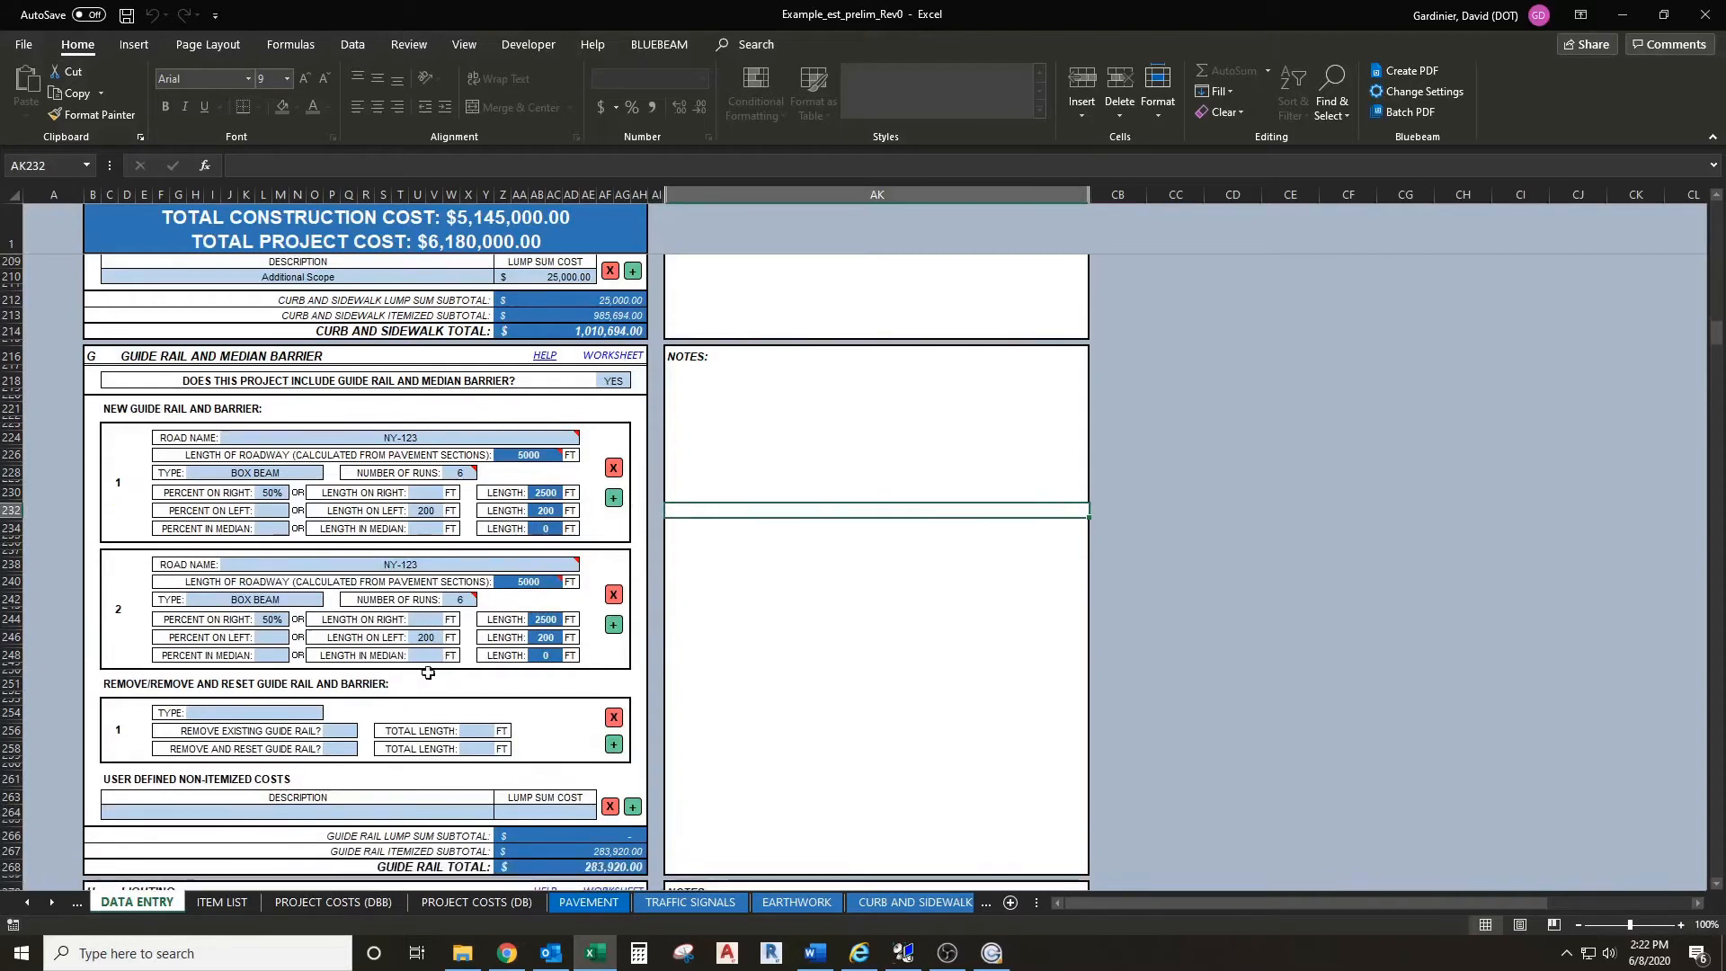
pyautogui.click(334, 564)
pyautogui.click(586, 564)
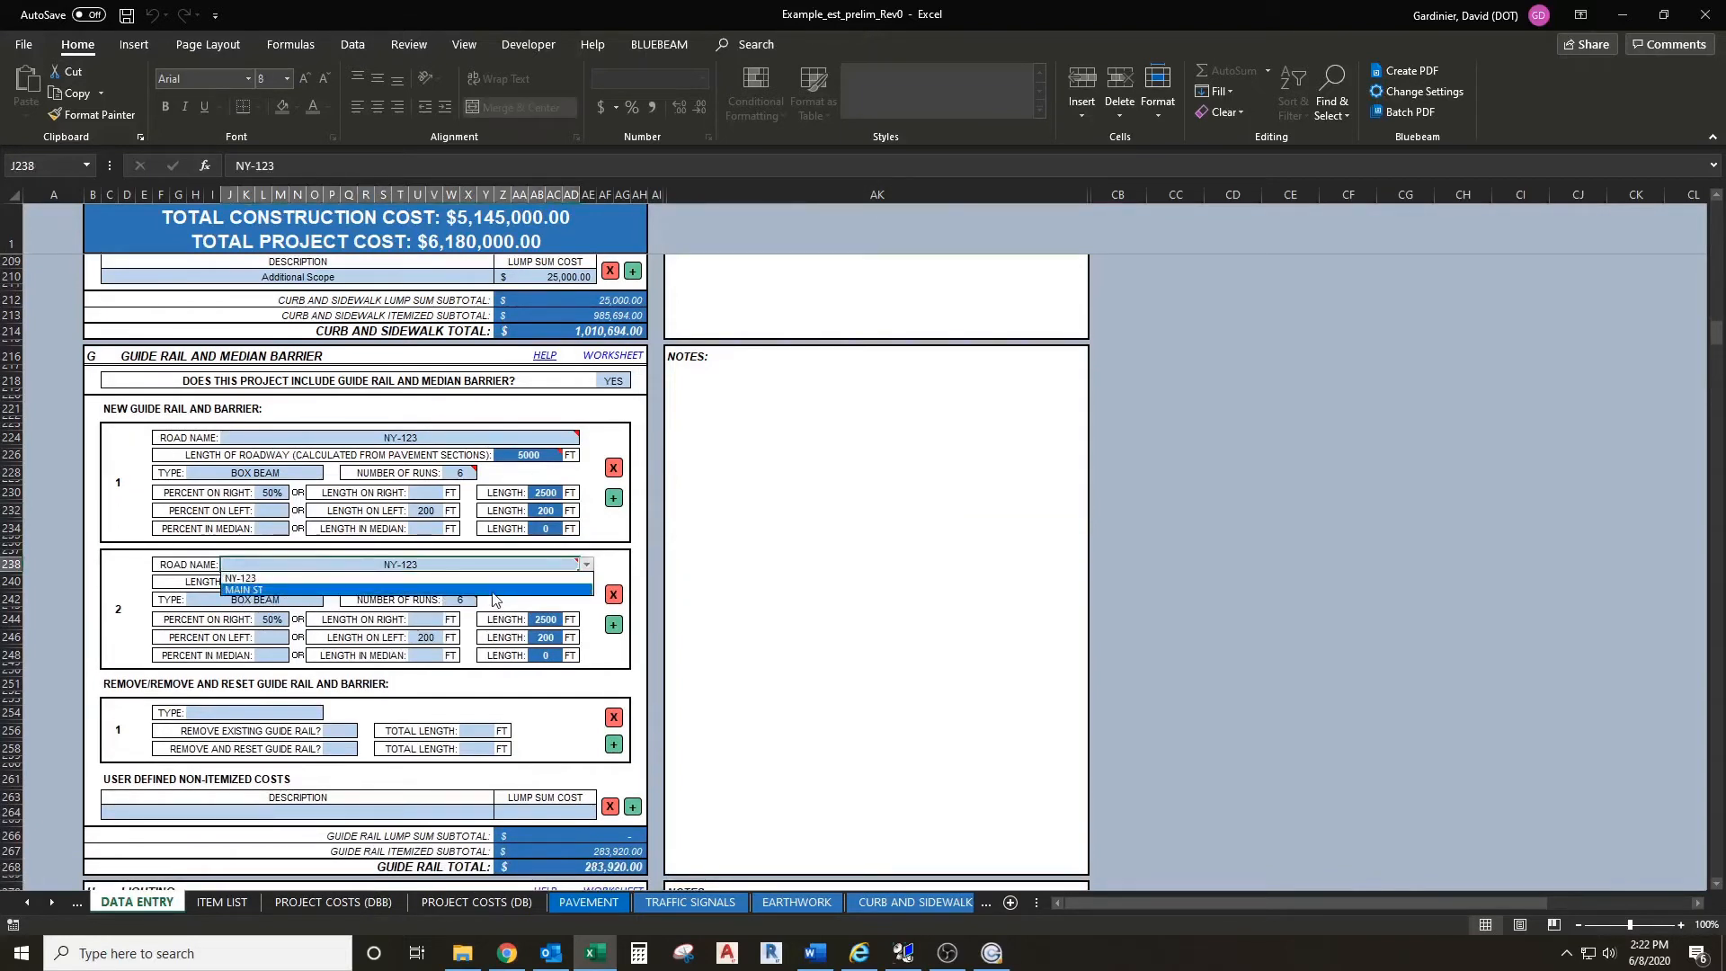
pyautogui.click(493, 592)
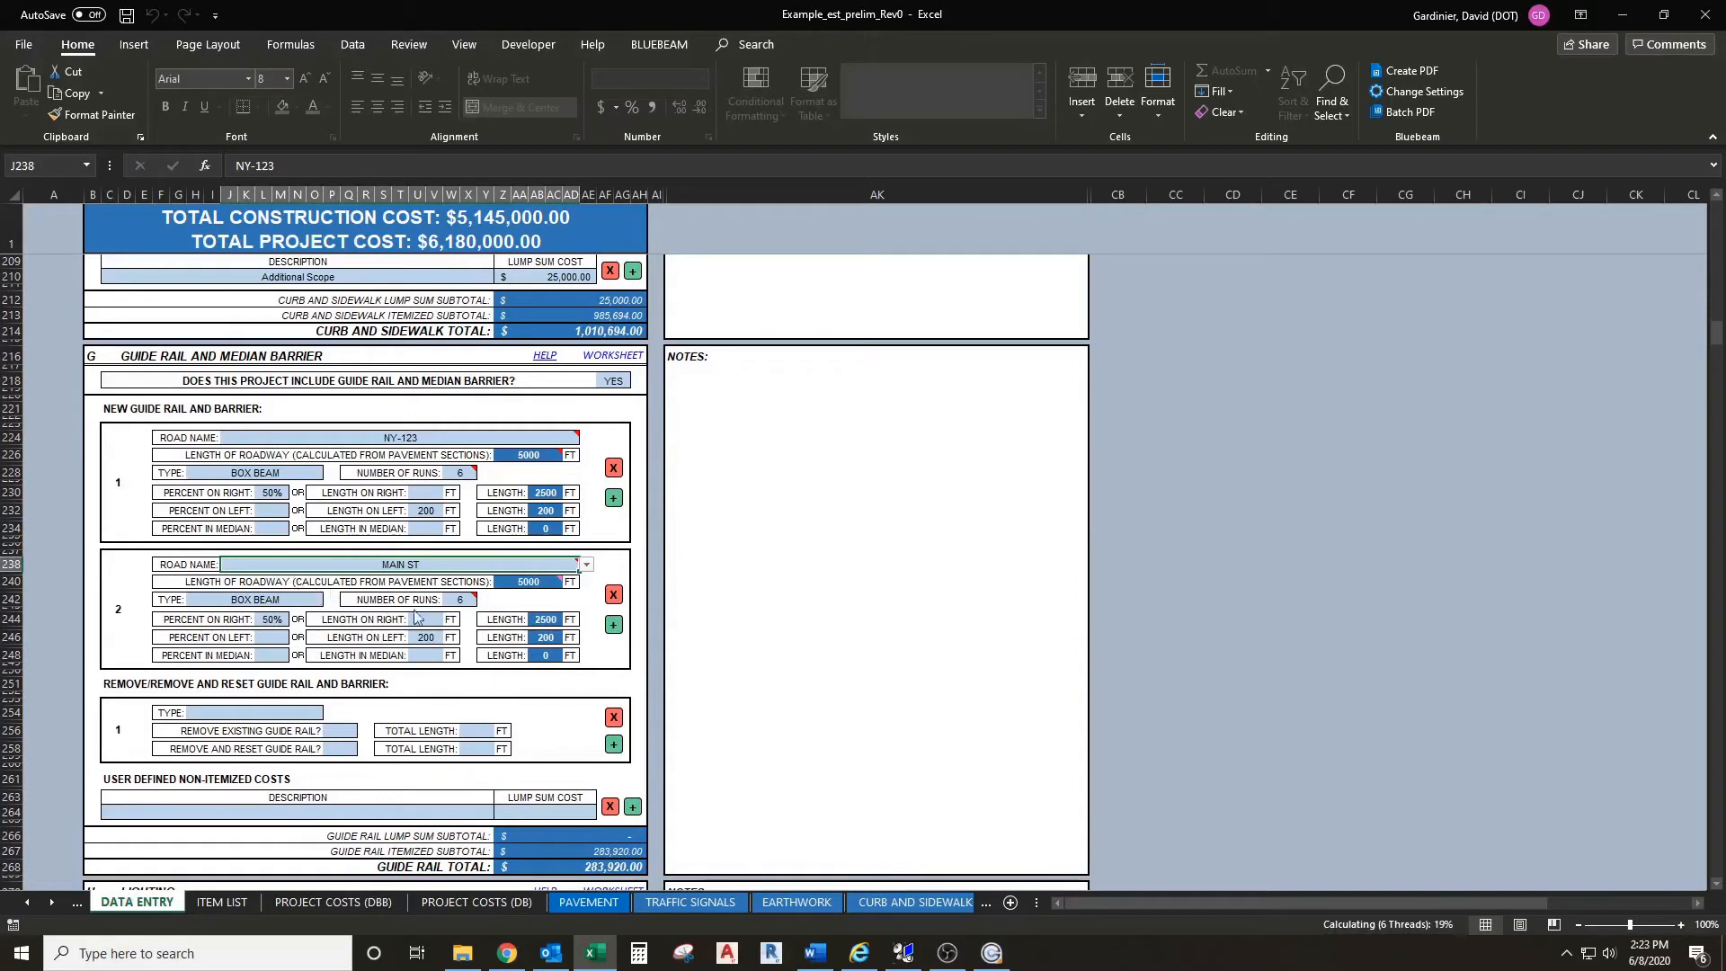
# Step: Set the MAIN ST entry's number of runs to 2 and clear its length on left and percent on right
pyautogui.click(459, 600)
pyautogui.write('2')
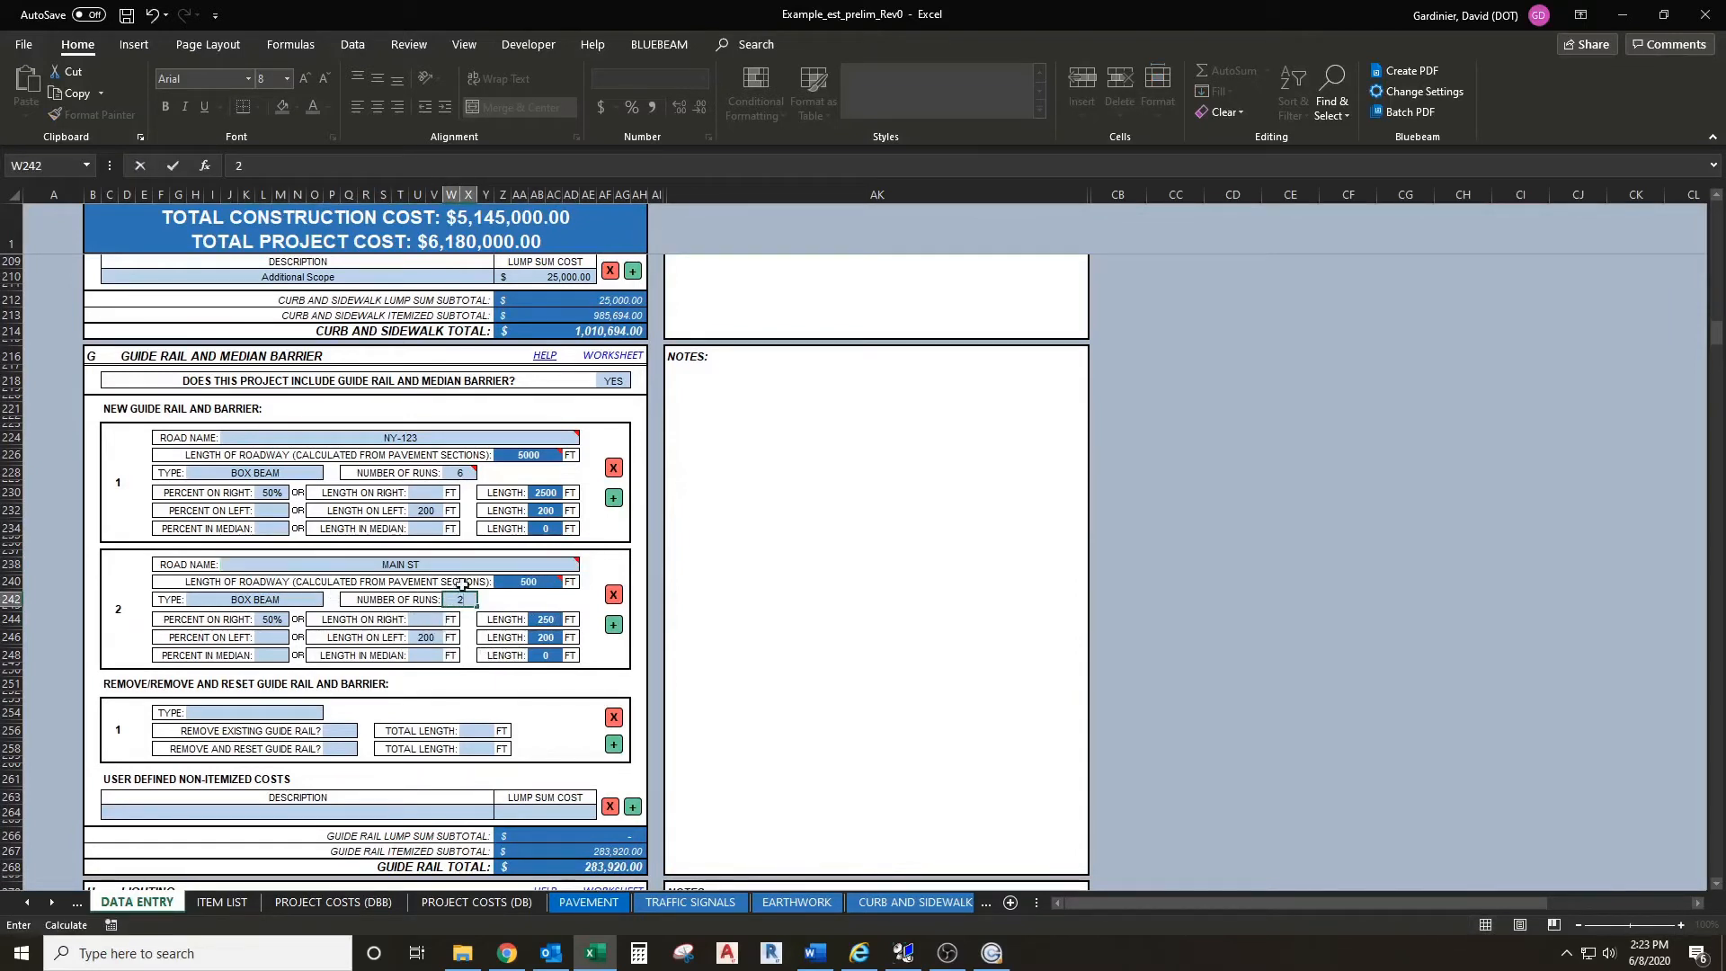
pyautogui.click(439, 640)
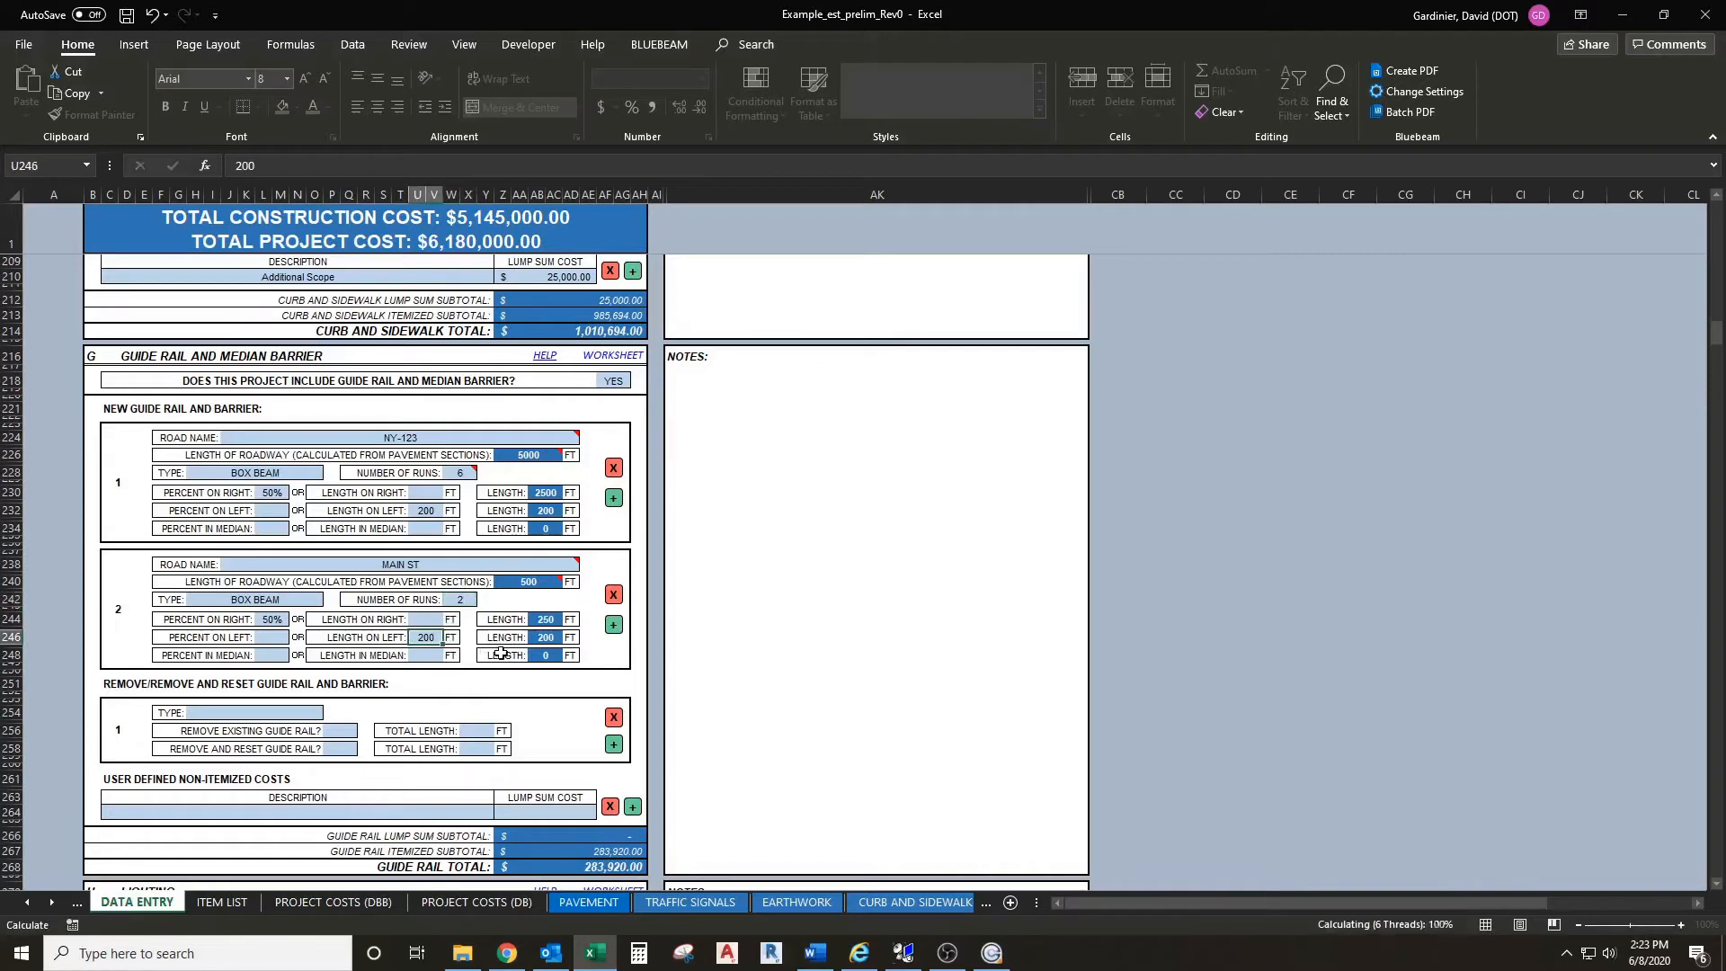
pyautogui.press('Delete')
pyautogui.click(280, 622)
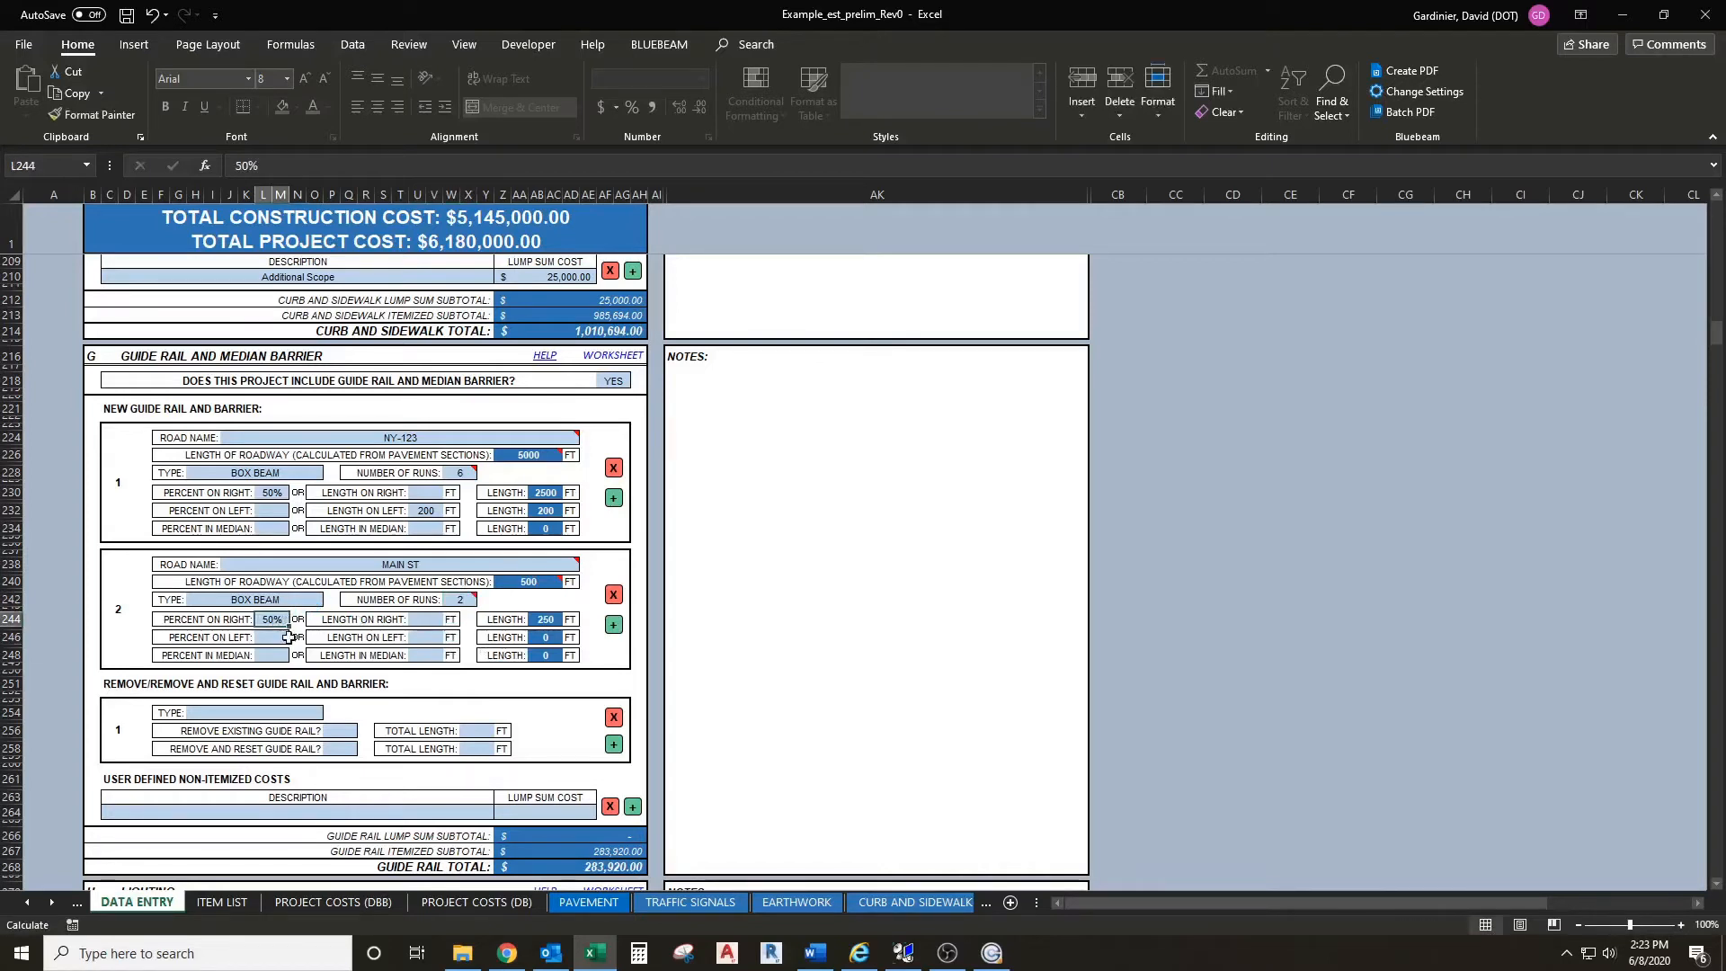
pyautogui.press('Delete')
# Step: Set the MAIN ST guide rail's length on right and length on left to 100 ft each
pyautogui.click(426, 620)
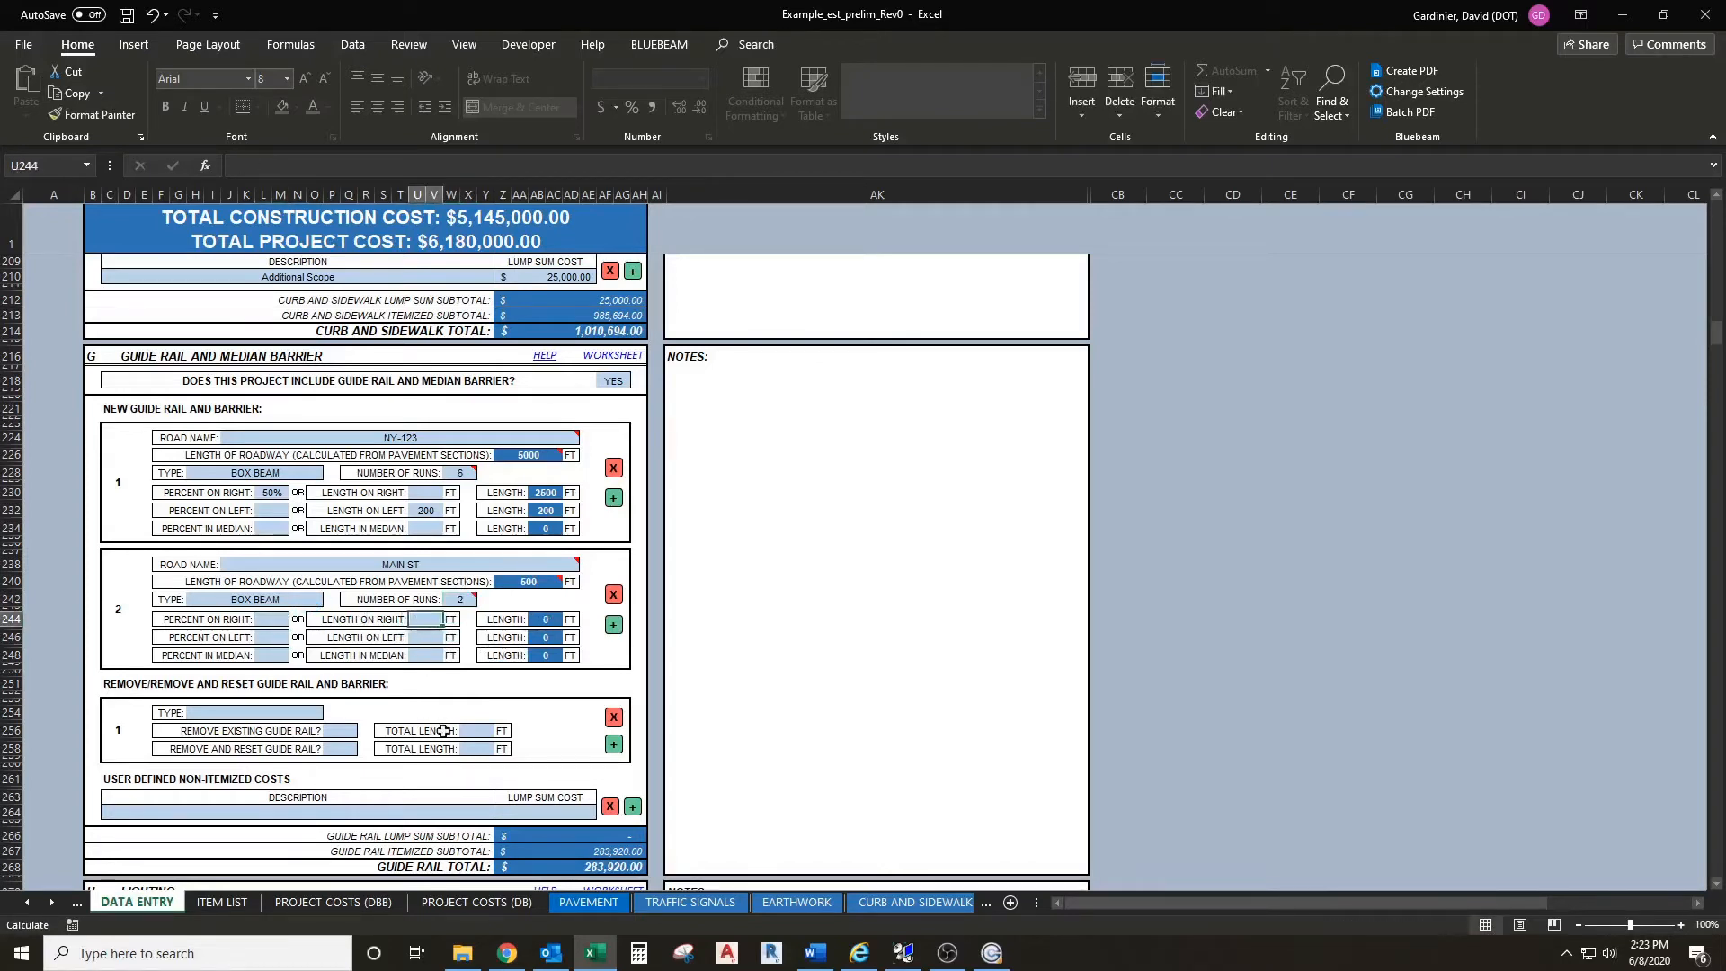
pyautogui.write('100')
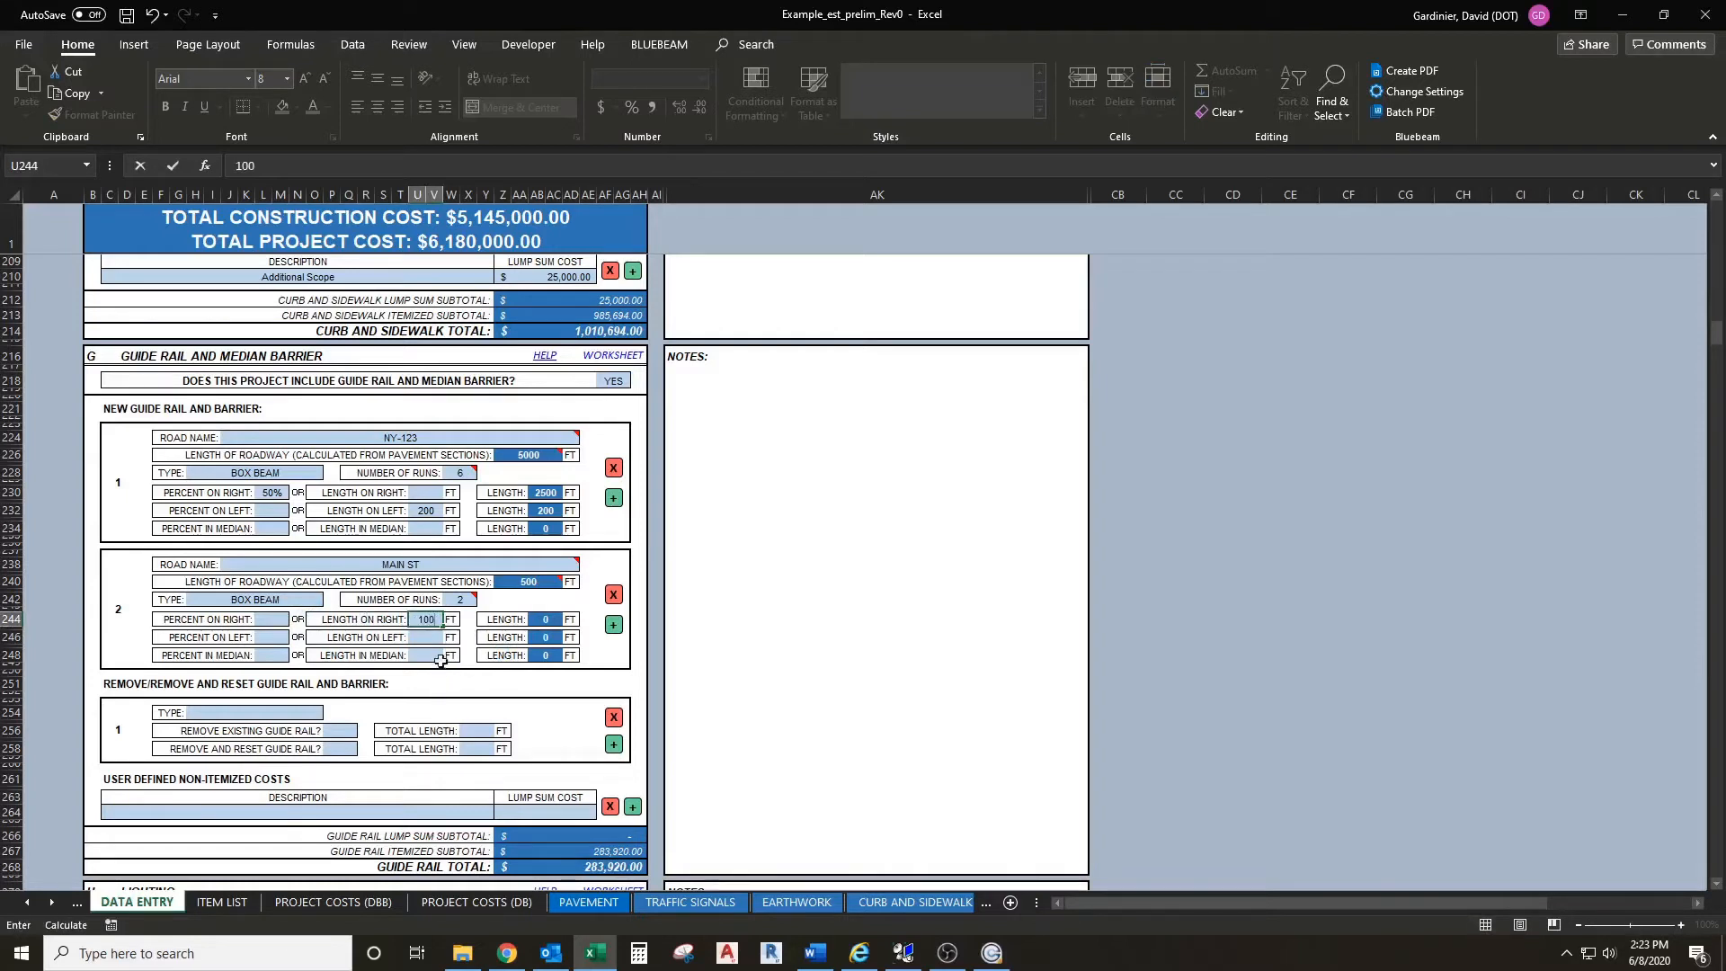
pyautogui.click(418, 630)
pyautogui.write('100')
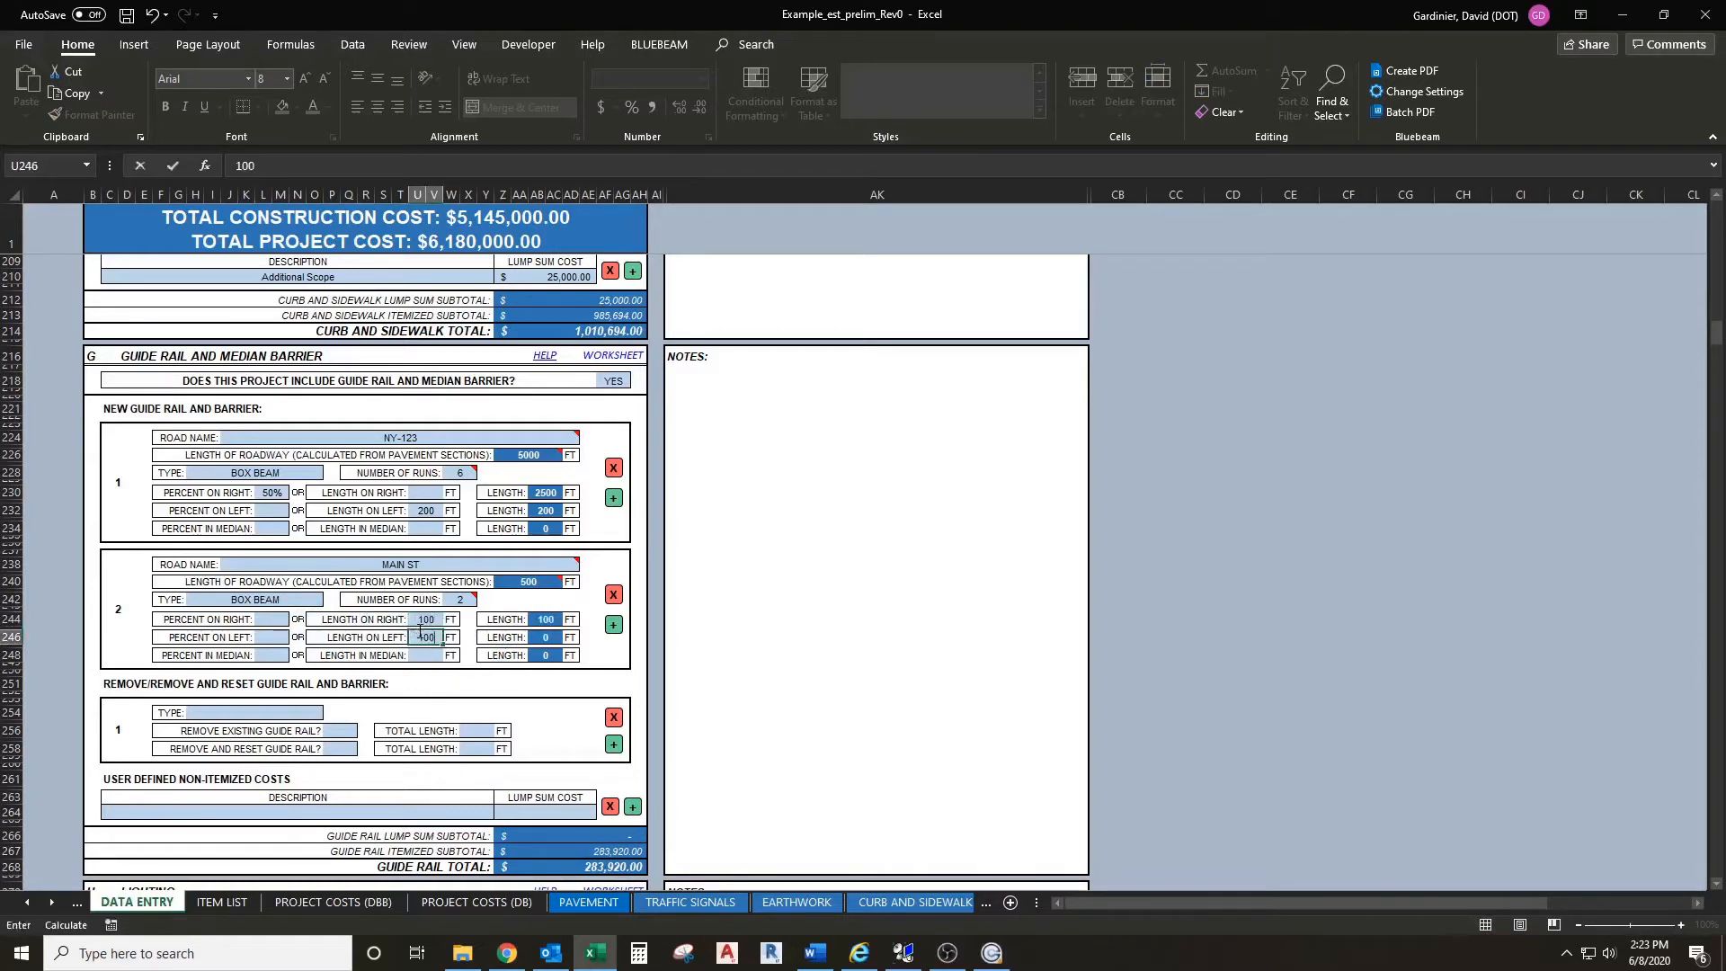
pyautogui.press('Return')
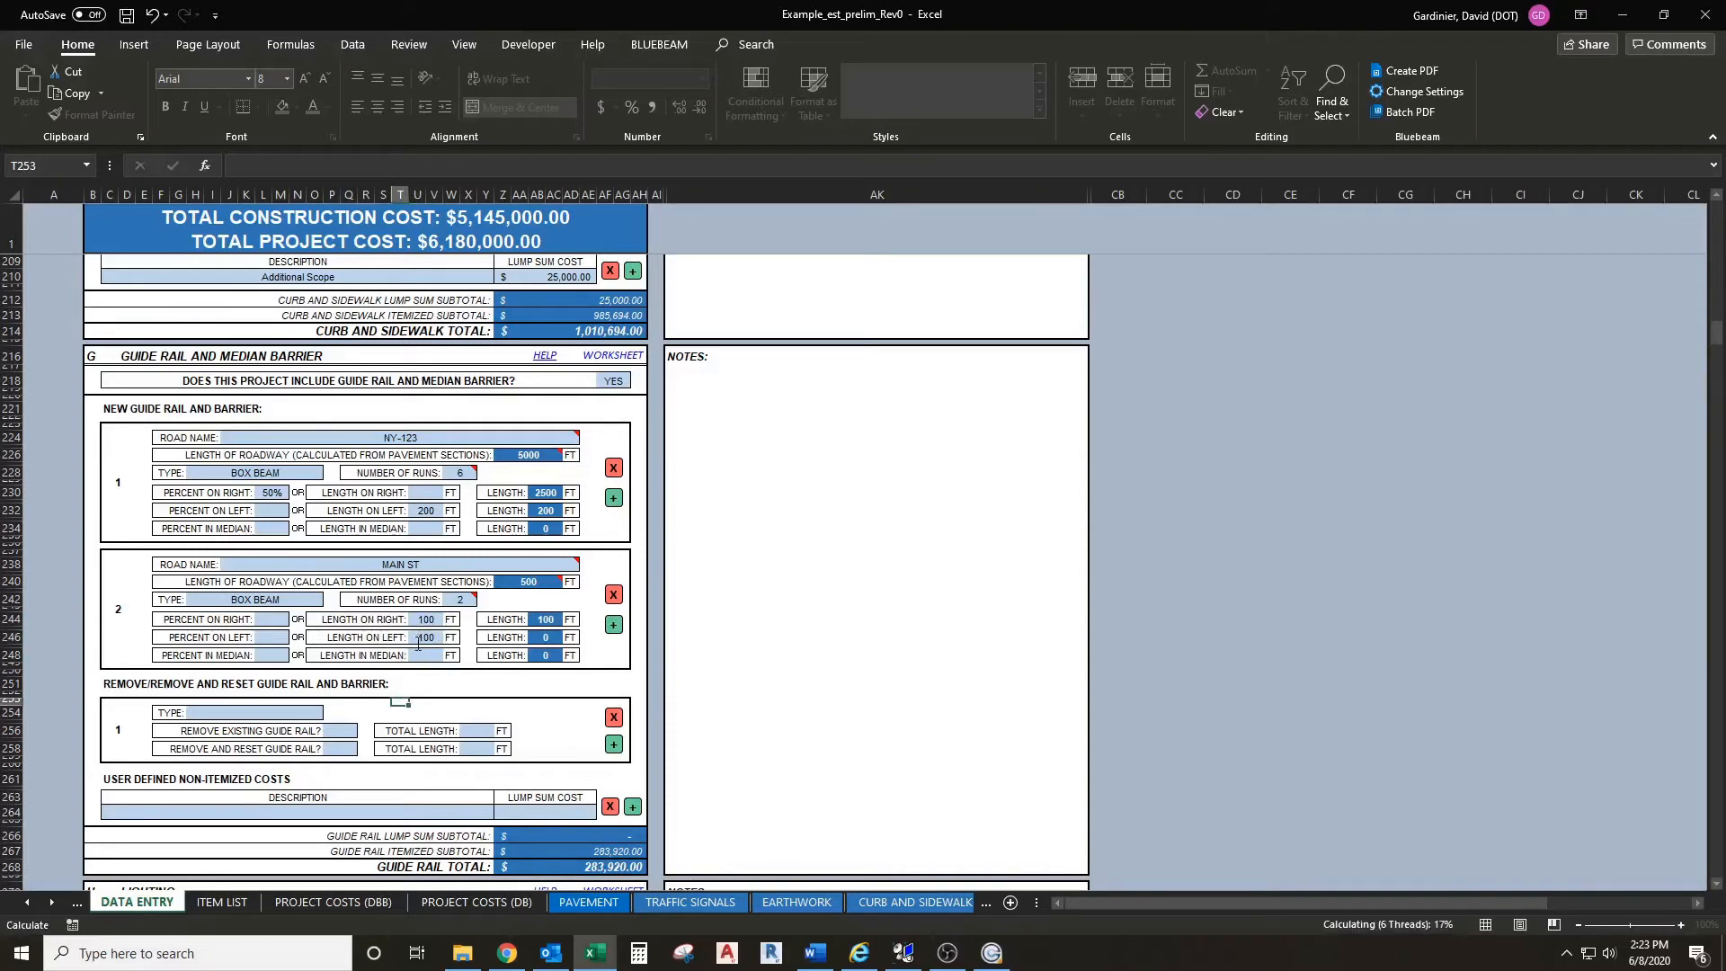
pyautogui.scroll(-2, 409, 659)
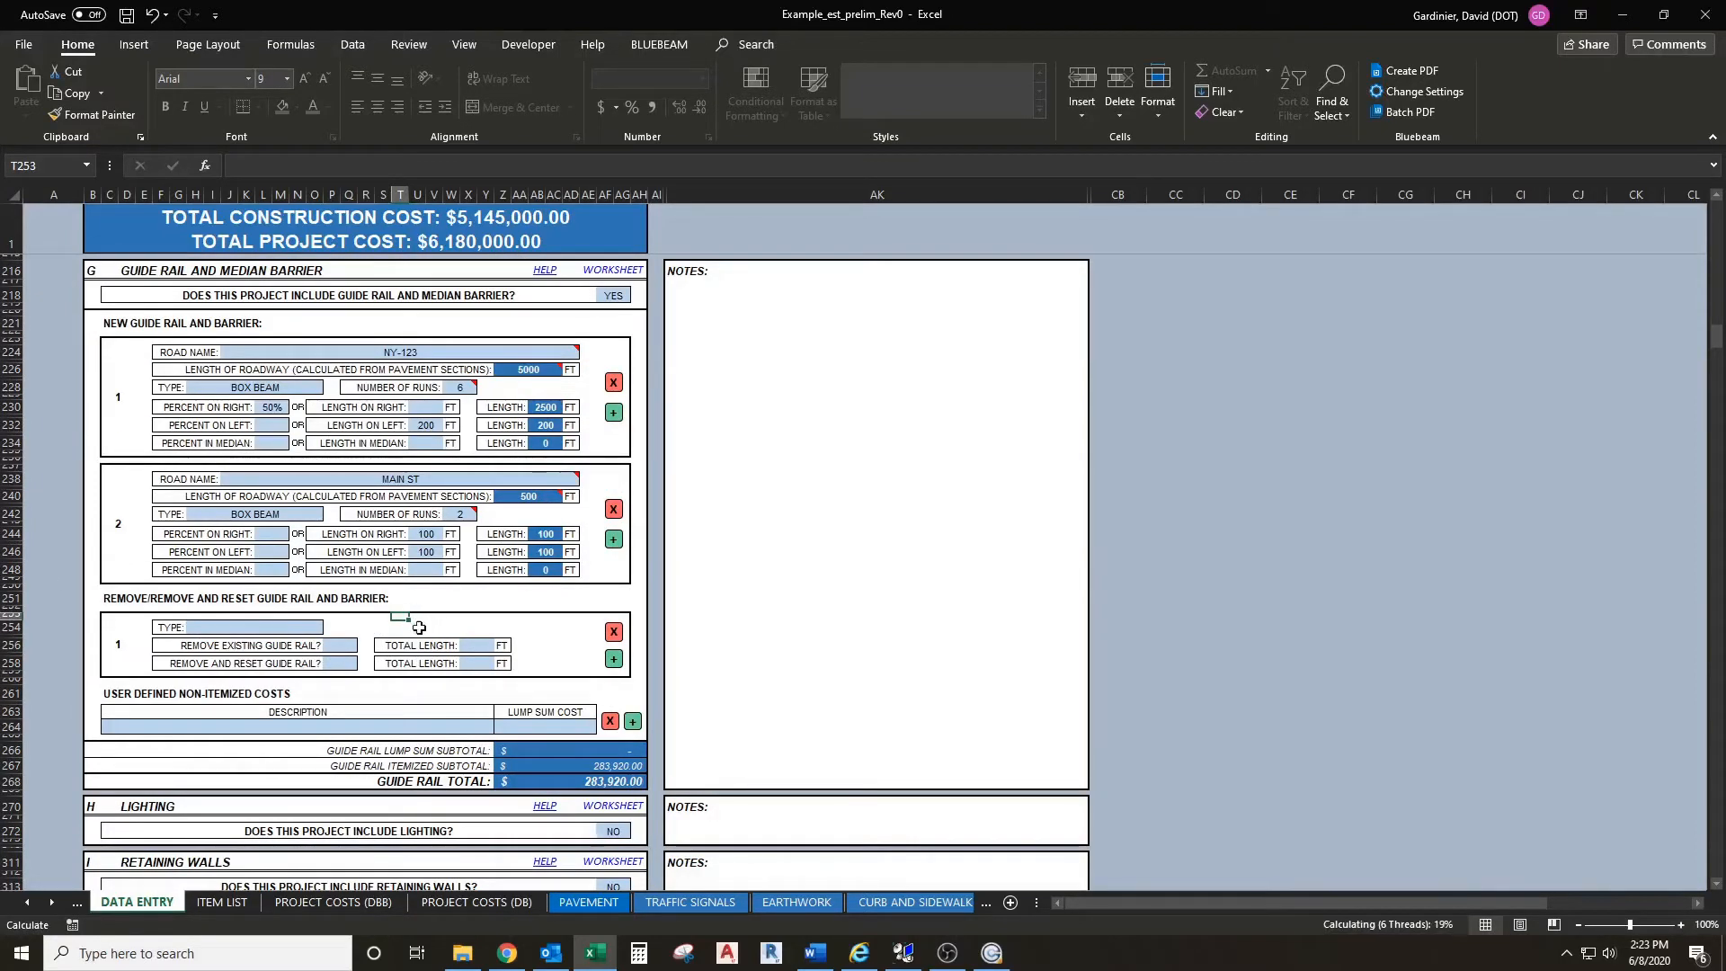
pyautogui.click(256, 626)
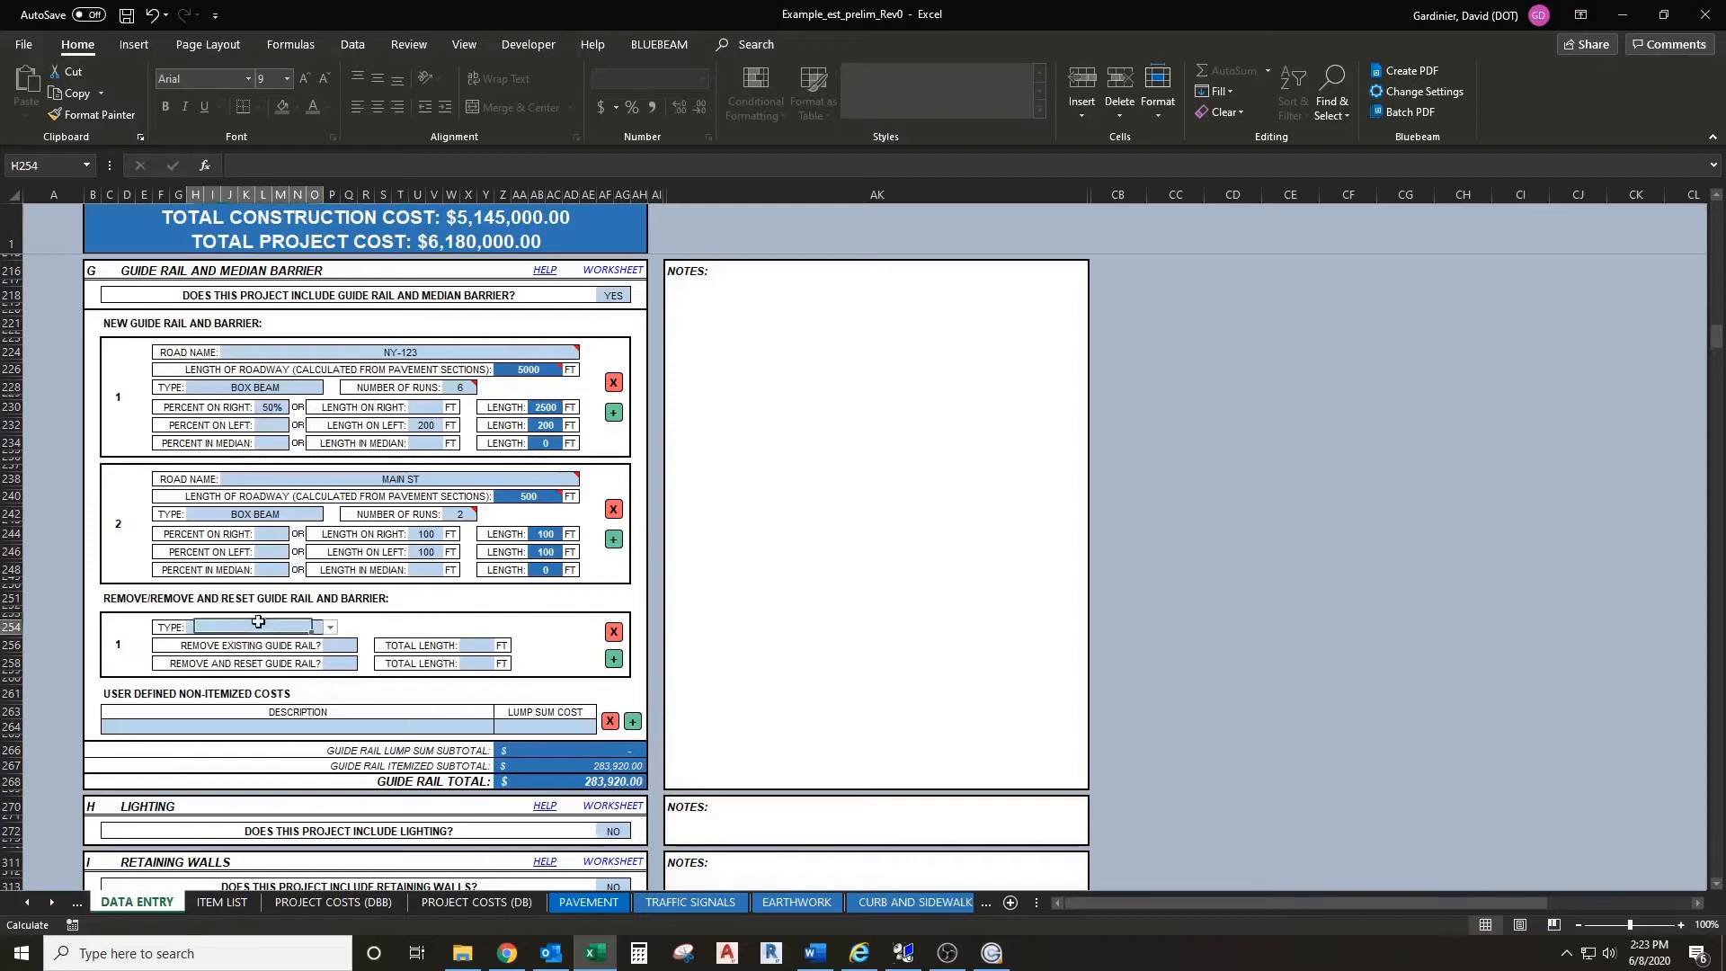
pyautogui.click(331, 628)
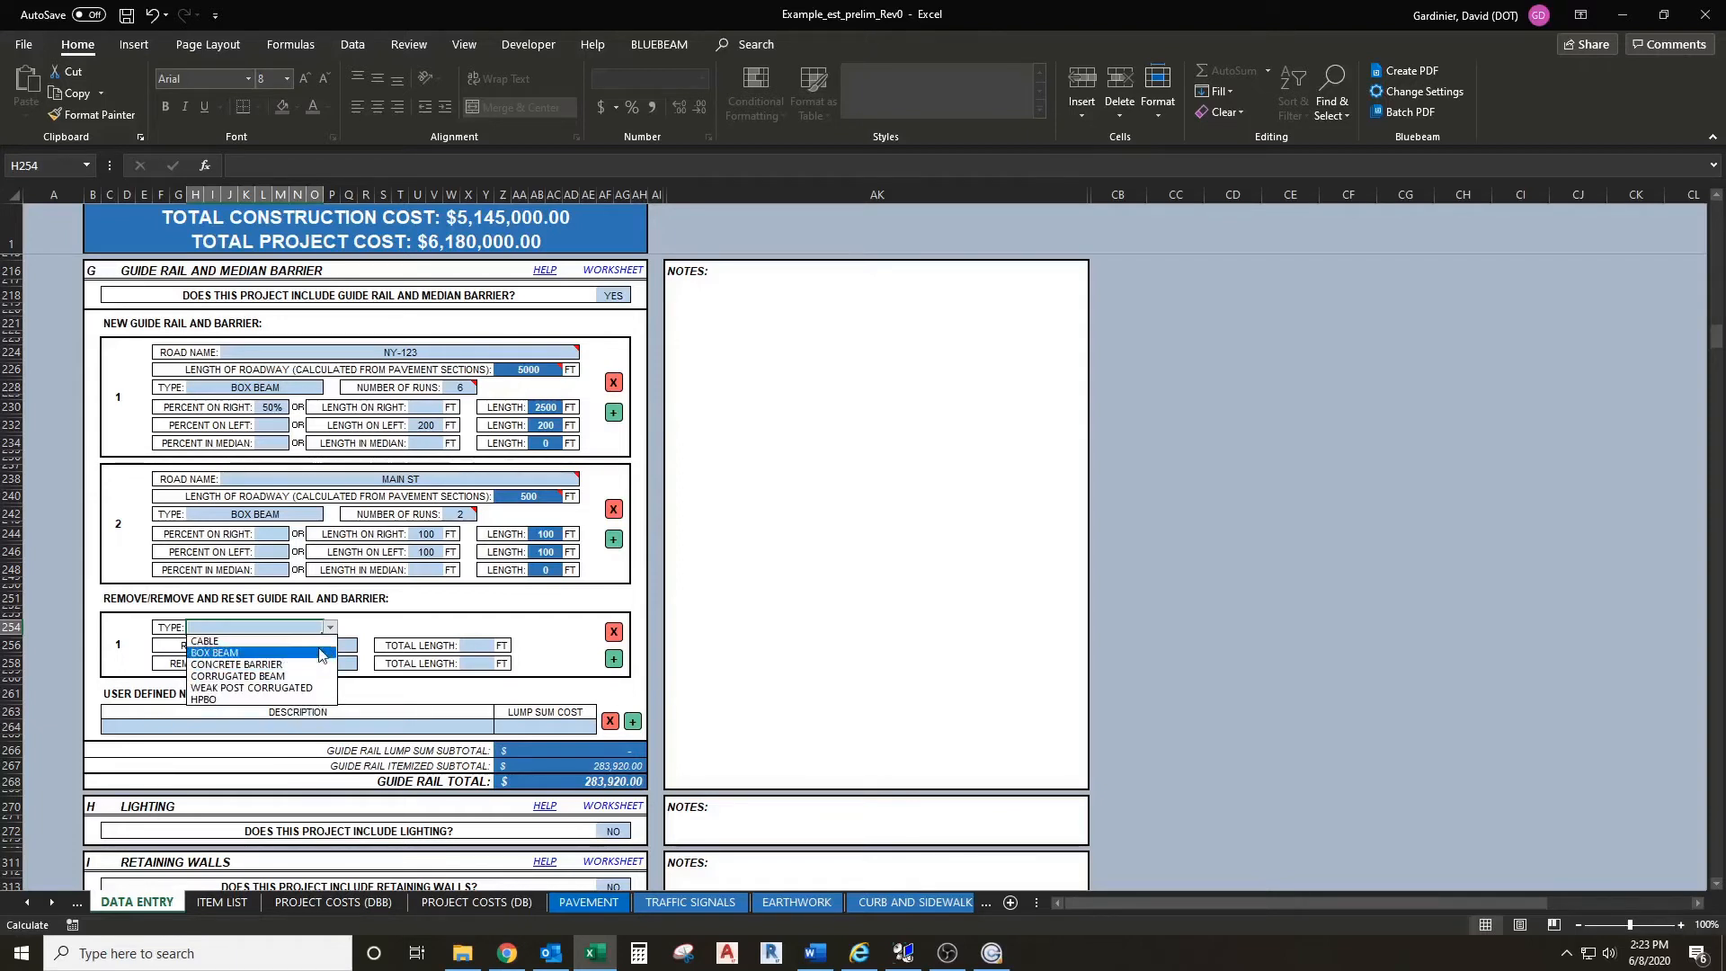
pyautogui.press('Escape')
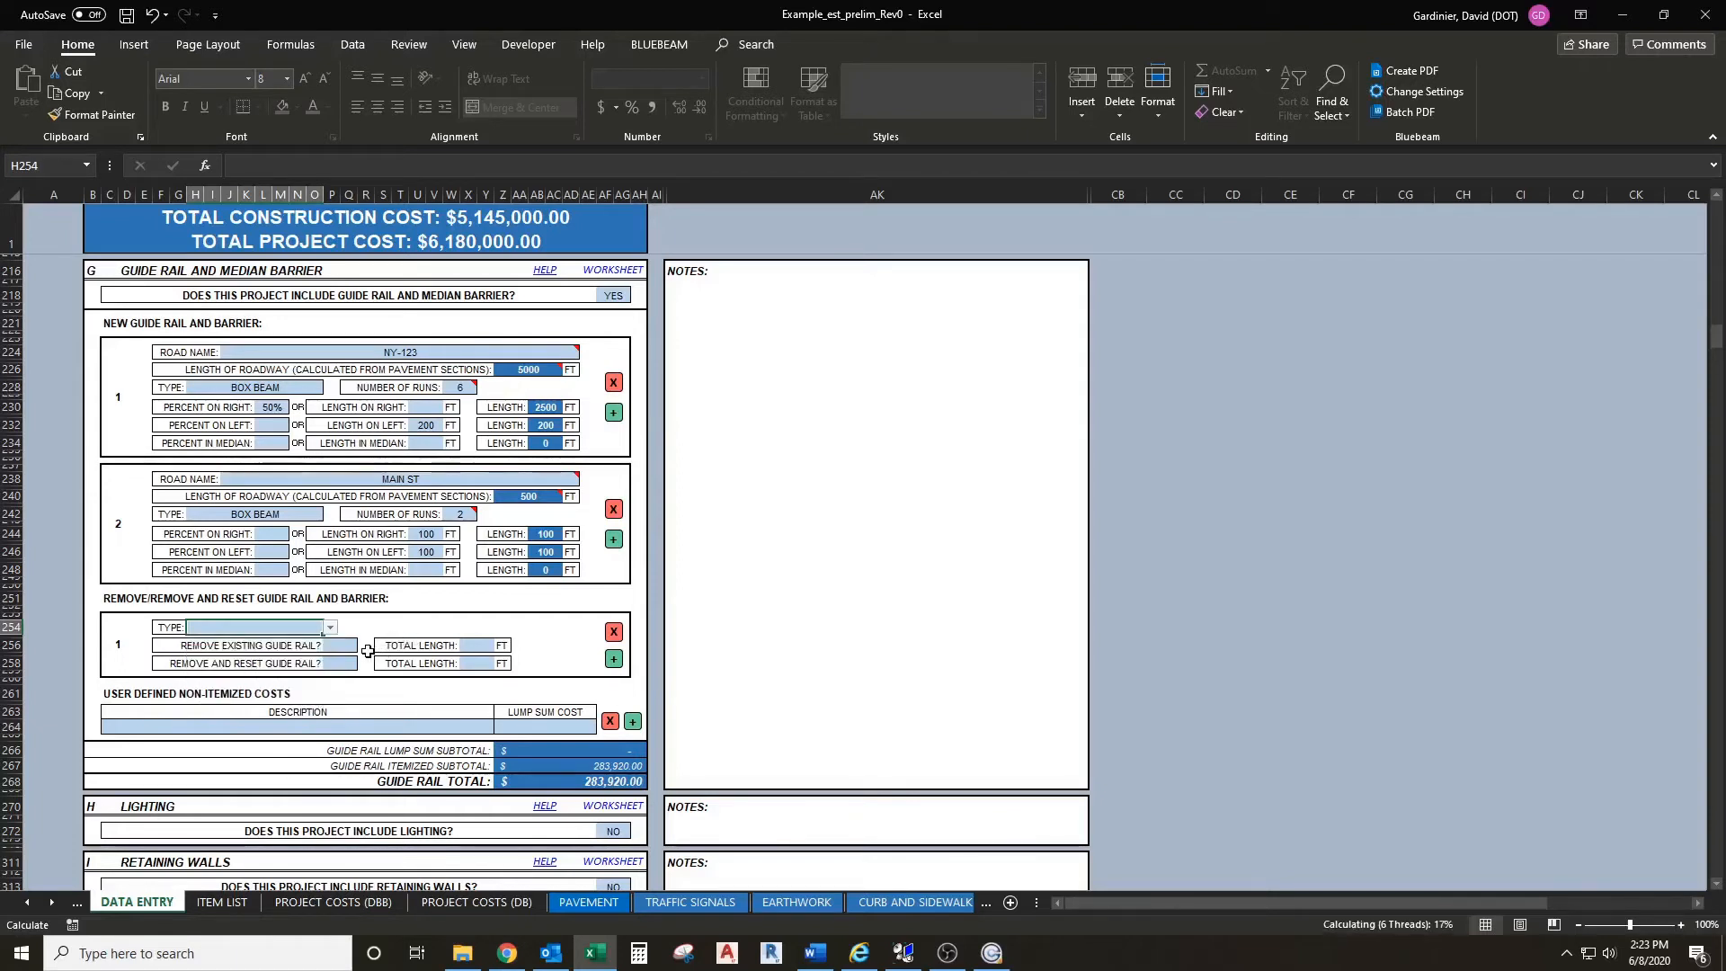
pyautogui.click(477, 664)
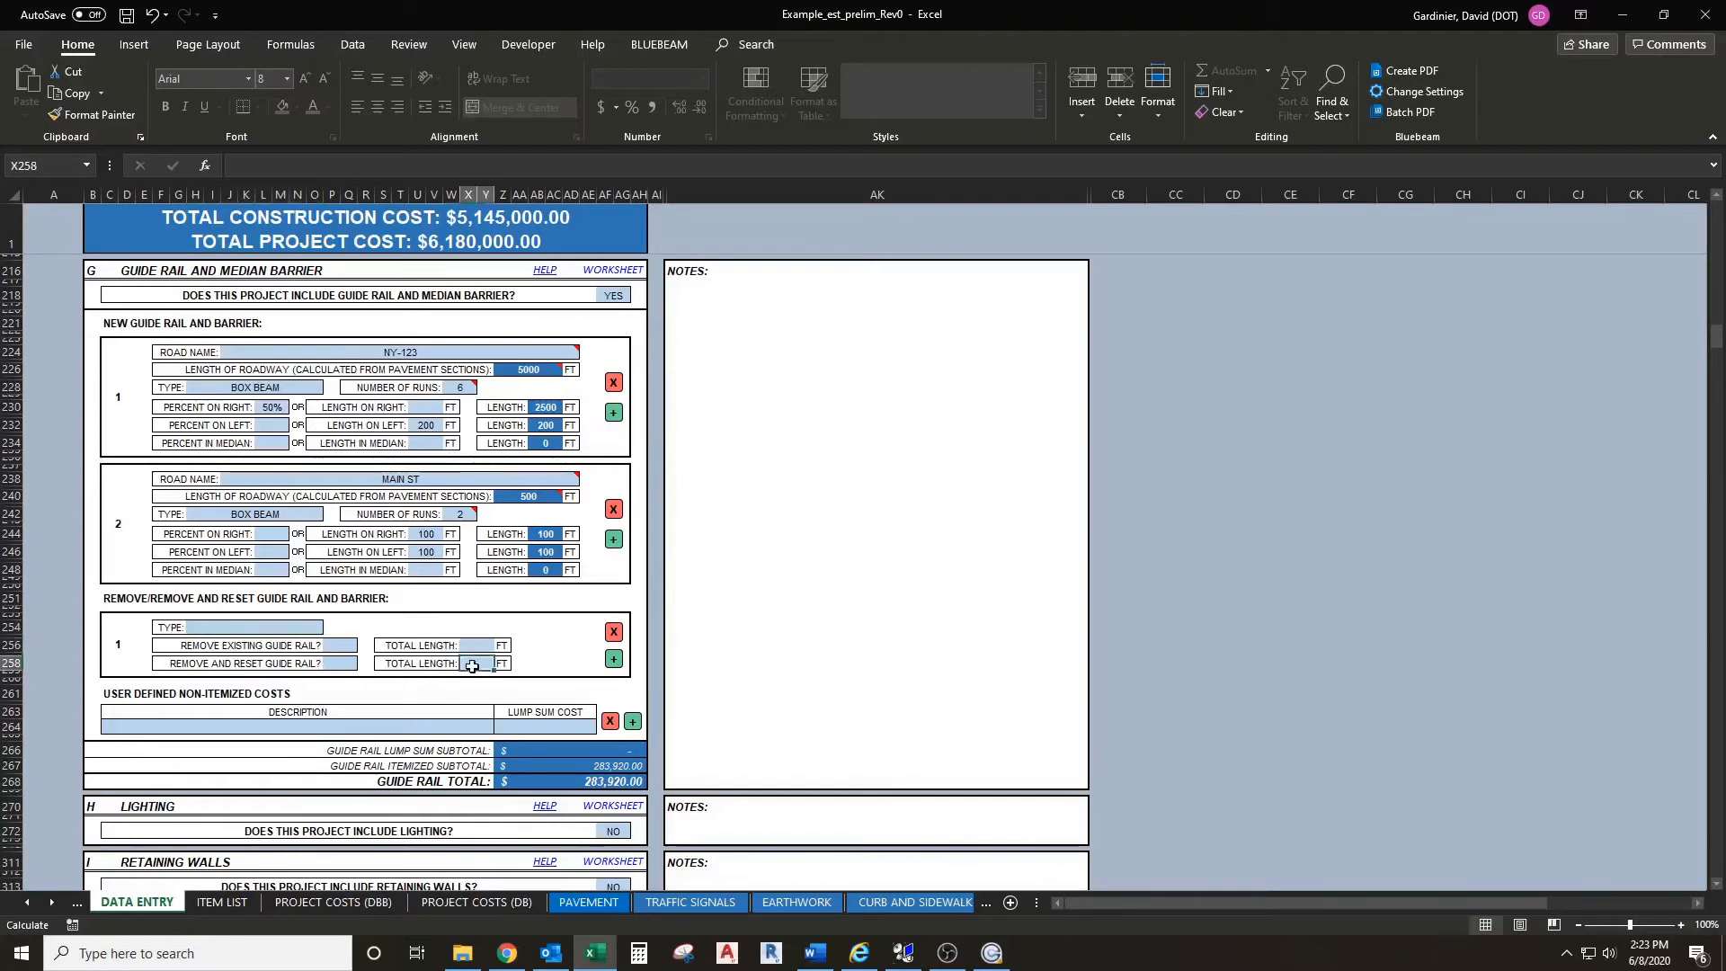
pyautogui.click(481, 645)
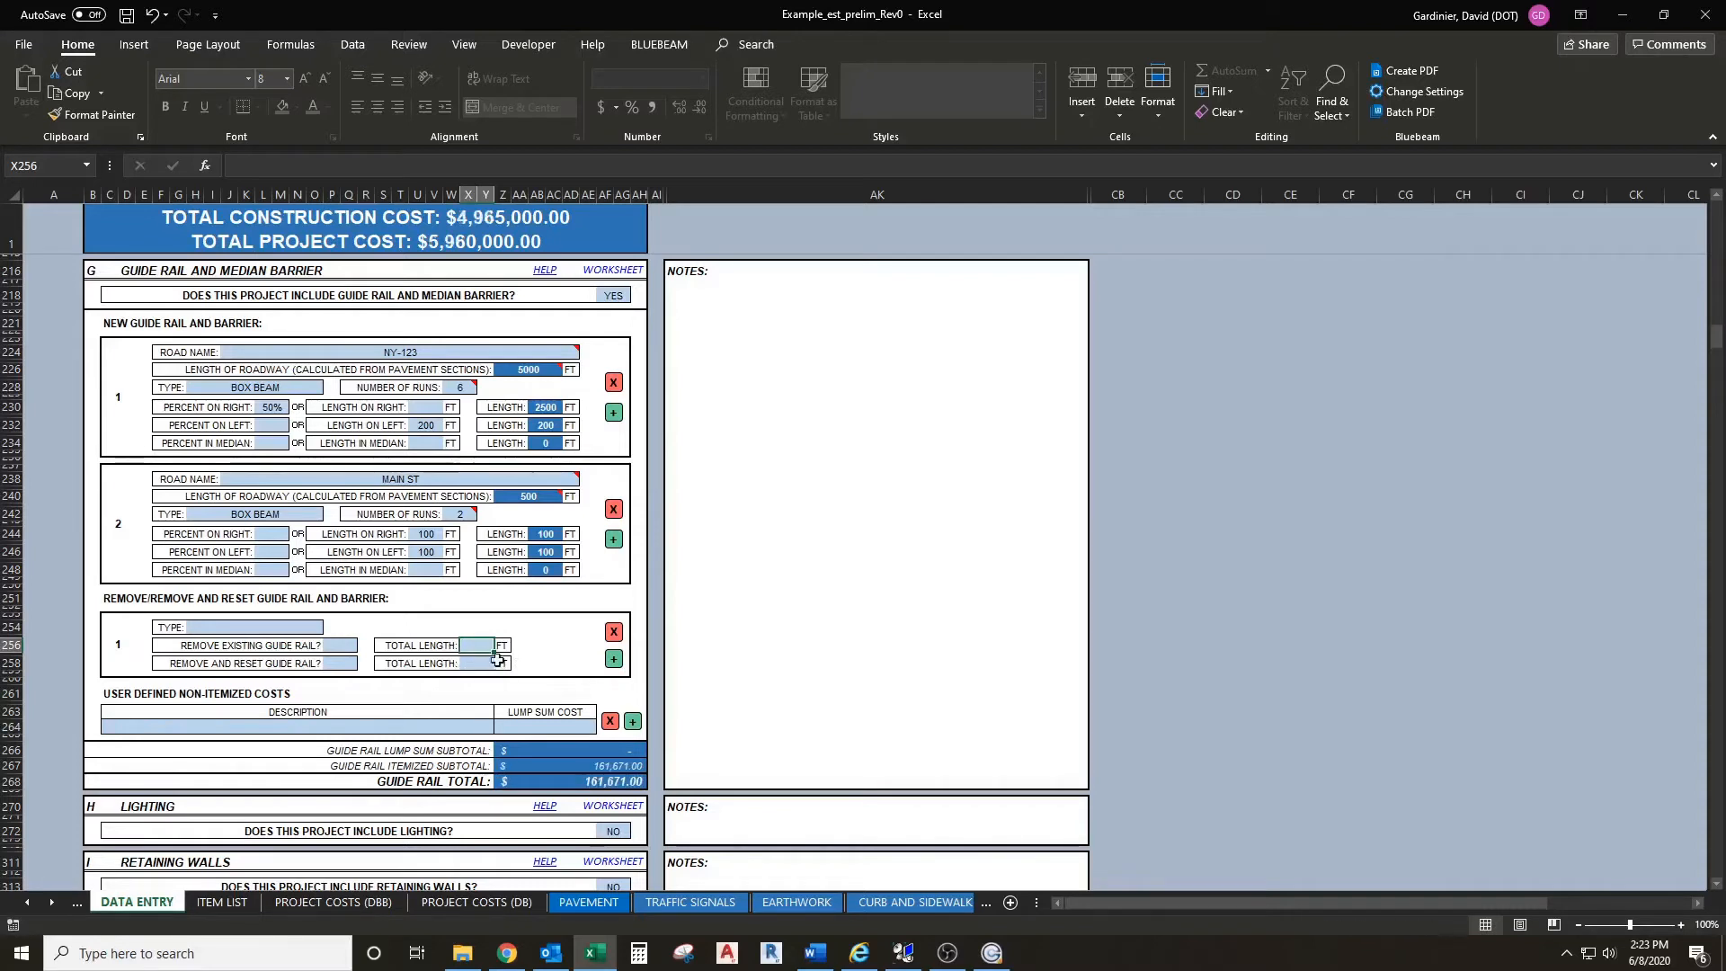
pyautogui.click(346, 646)
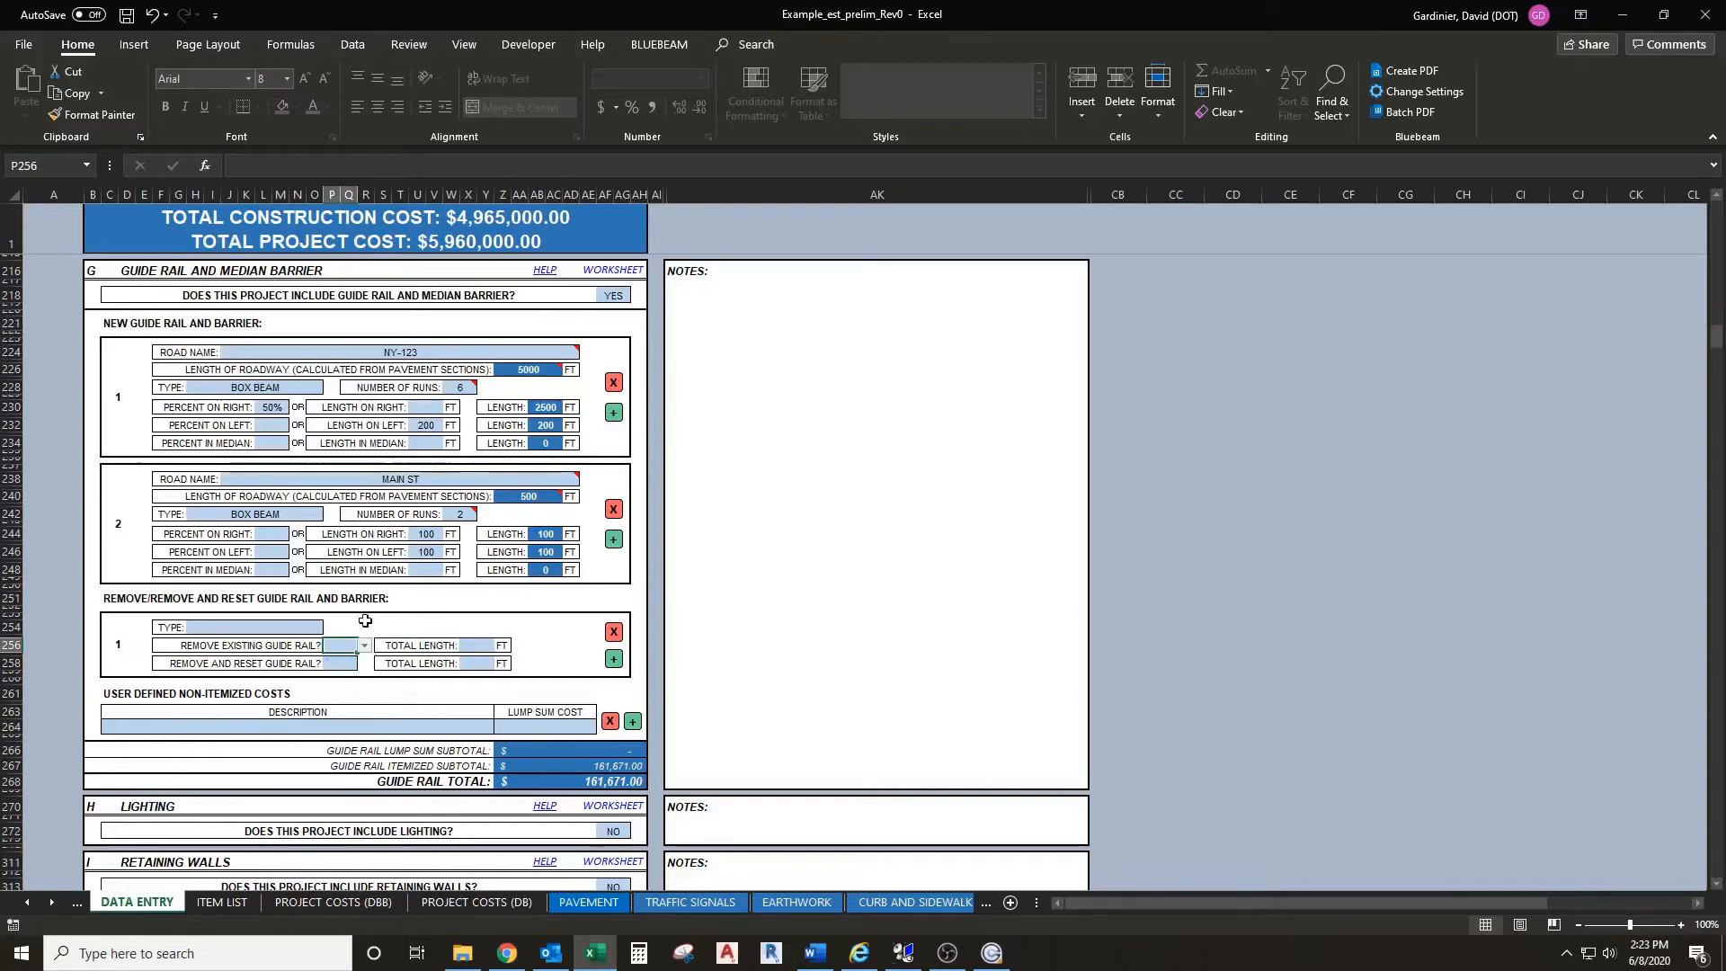
pyautogui.click(344, 663)
pyautogui.click(364, 663)
pyautogui.click(334, 688)
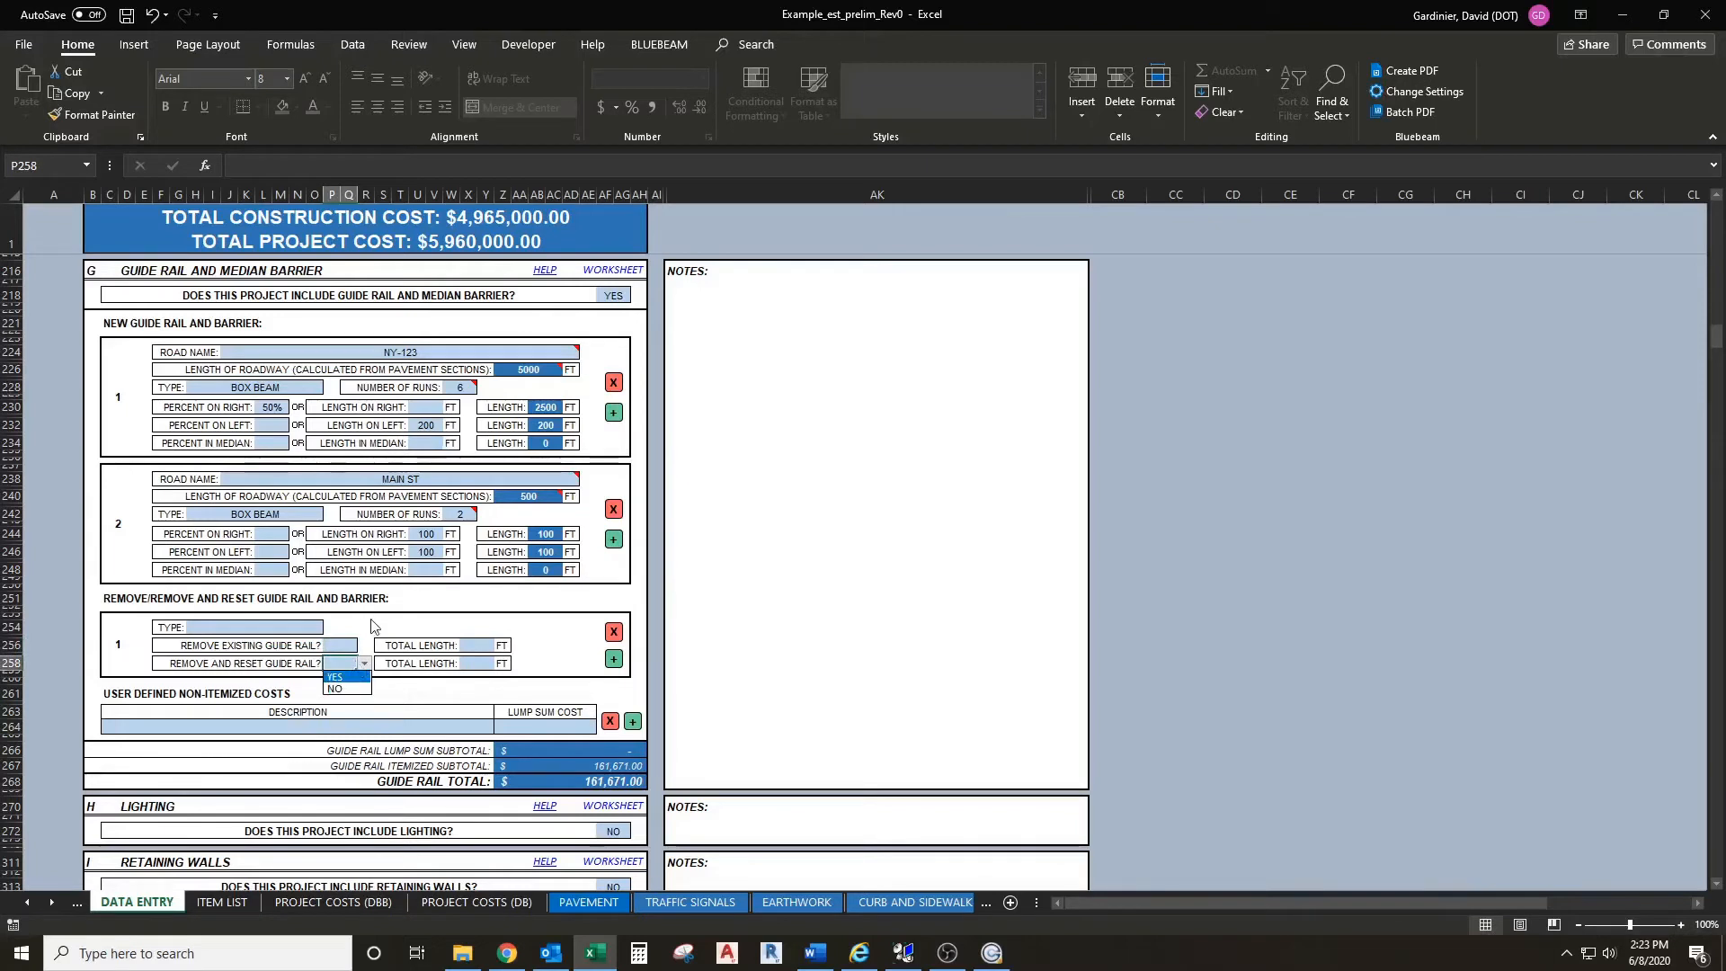
# Step: Set the type of the remove/remove and reset guide rail entry to BOX BEAM
pyautogui.click(312, 621)
pyautogui.click(328, 627)
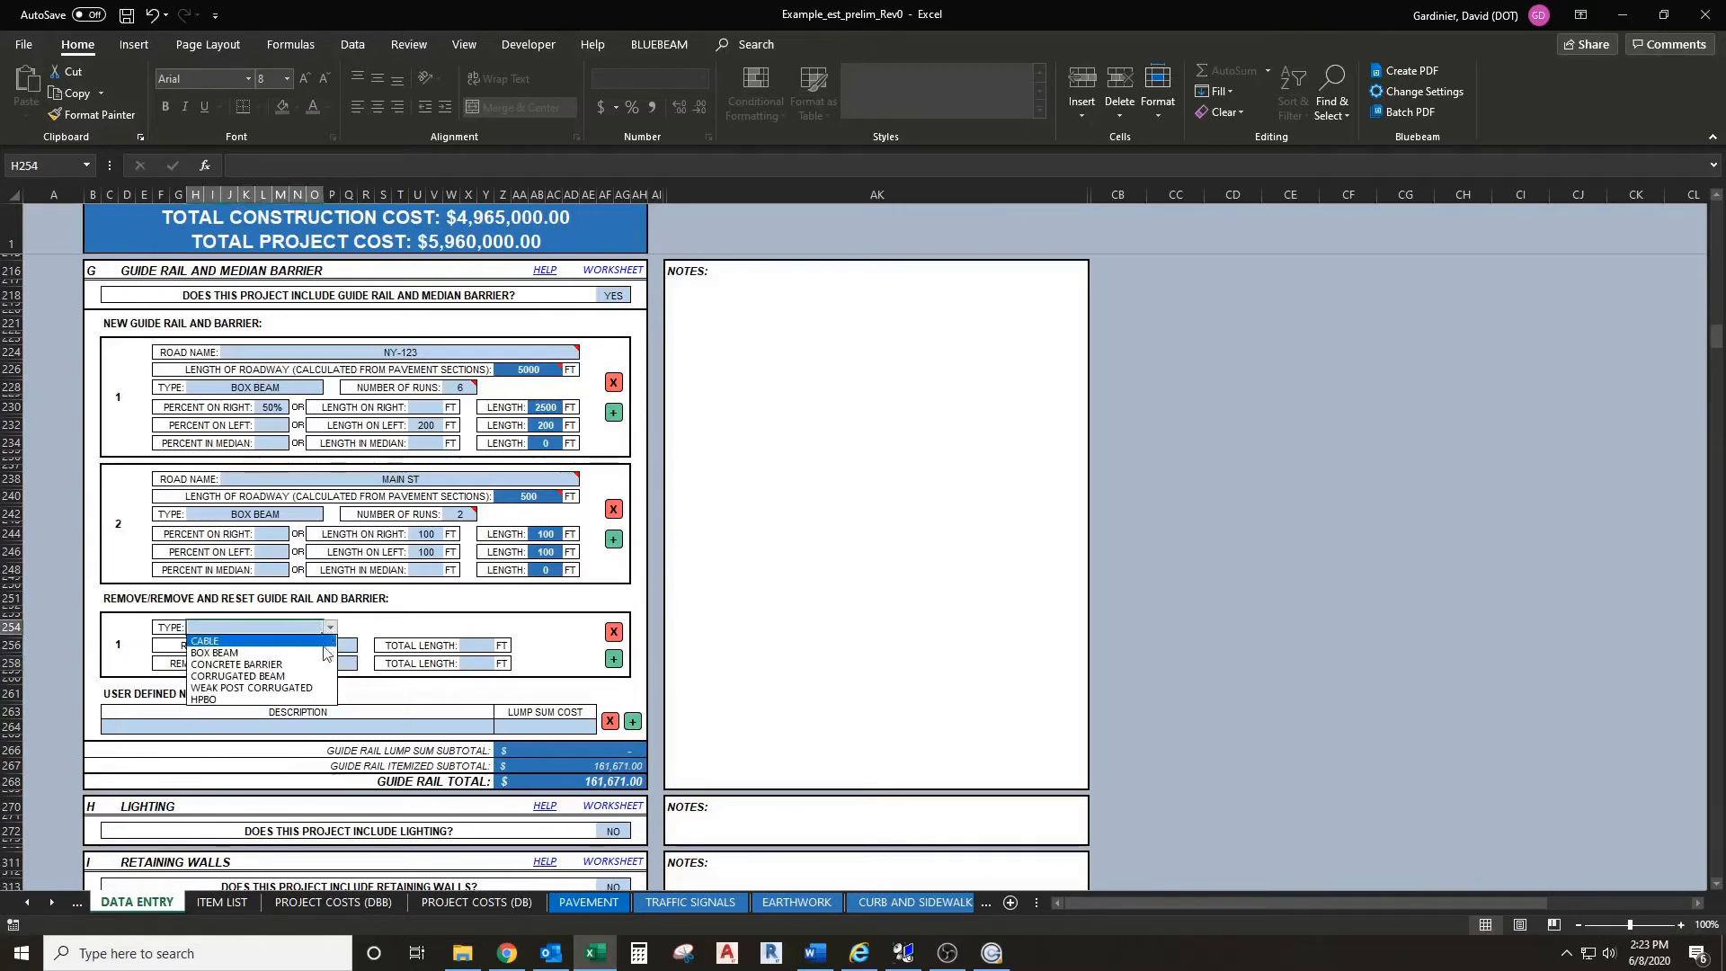
pyautogui.click(214, 653)
# Step: Answer YES to both removing existing guide rail and removing and resetting guide rail for the box beam entry
pyautogui.click(342, 645)
pyautogui.click(358, 647)
pyautogui.click(335, 659)
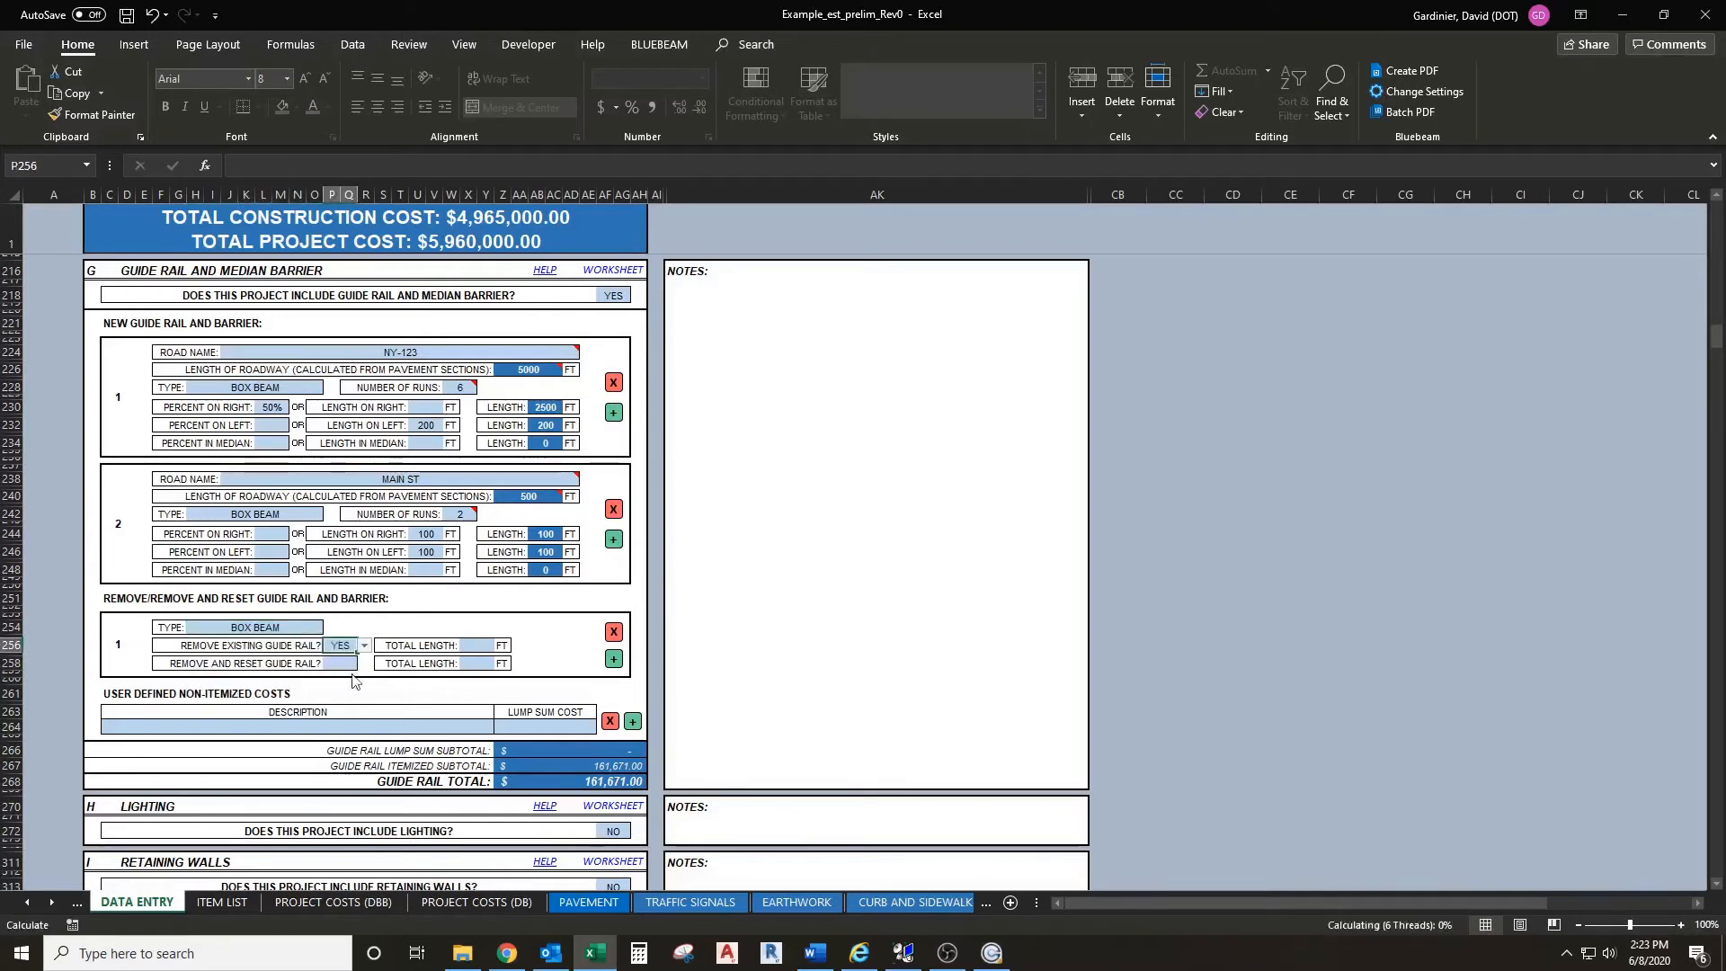
pyautogui.click(342, 663)
pyautogui.click(364, 663)
pyautogui.click(334, 677)
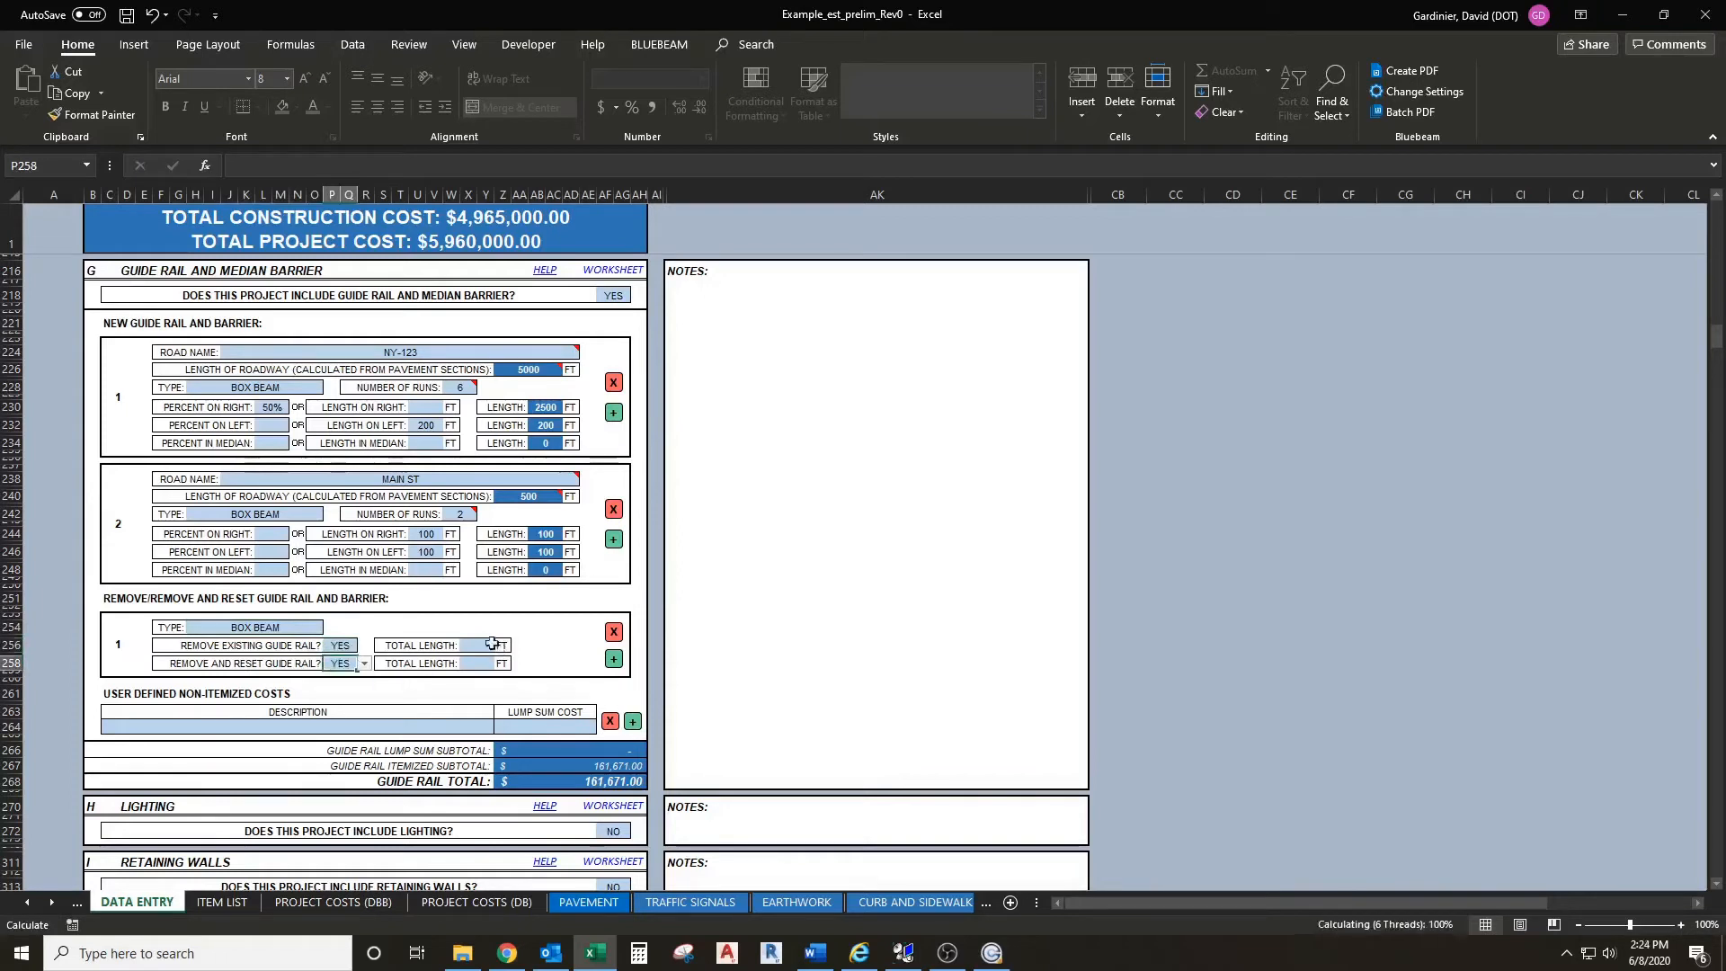
# Step: Set the total length to 1000 ft for both the guide rail removal and the guide rail remove-and-reset
pyautogui.click(486, 645)
pyautogui.write('1000')
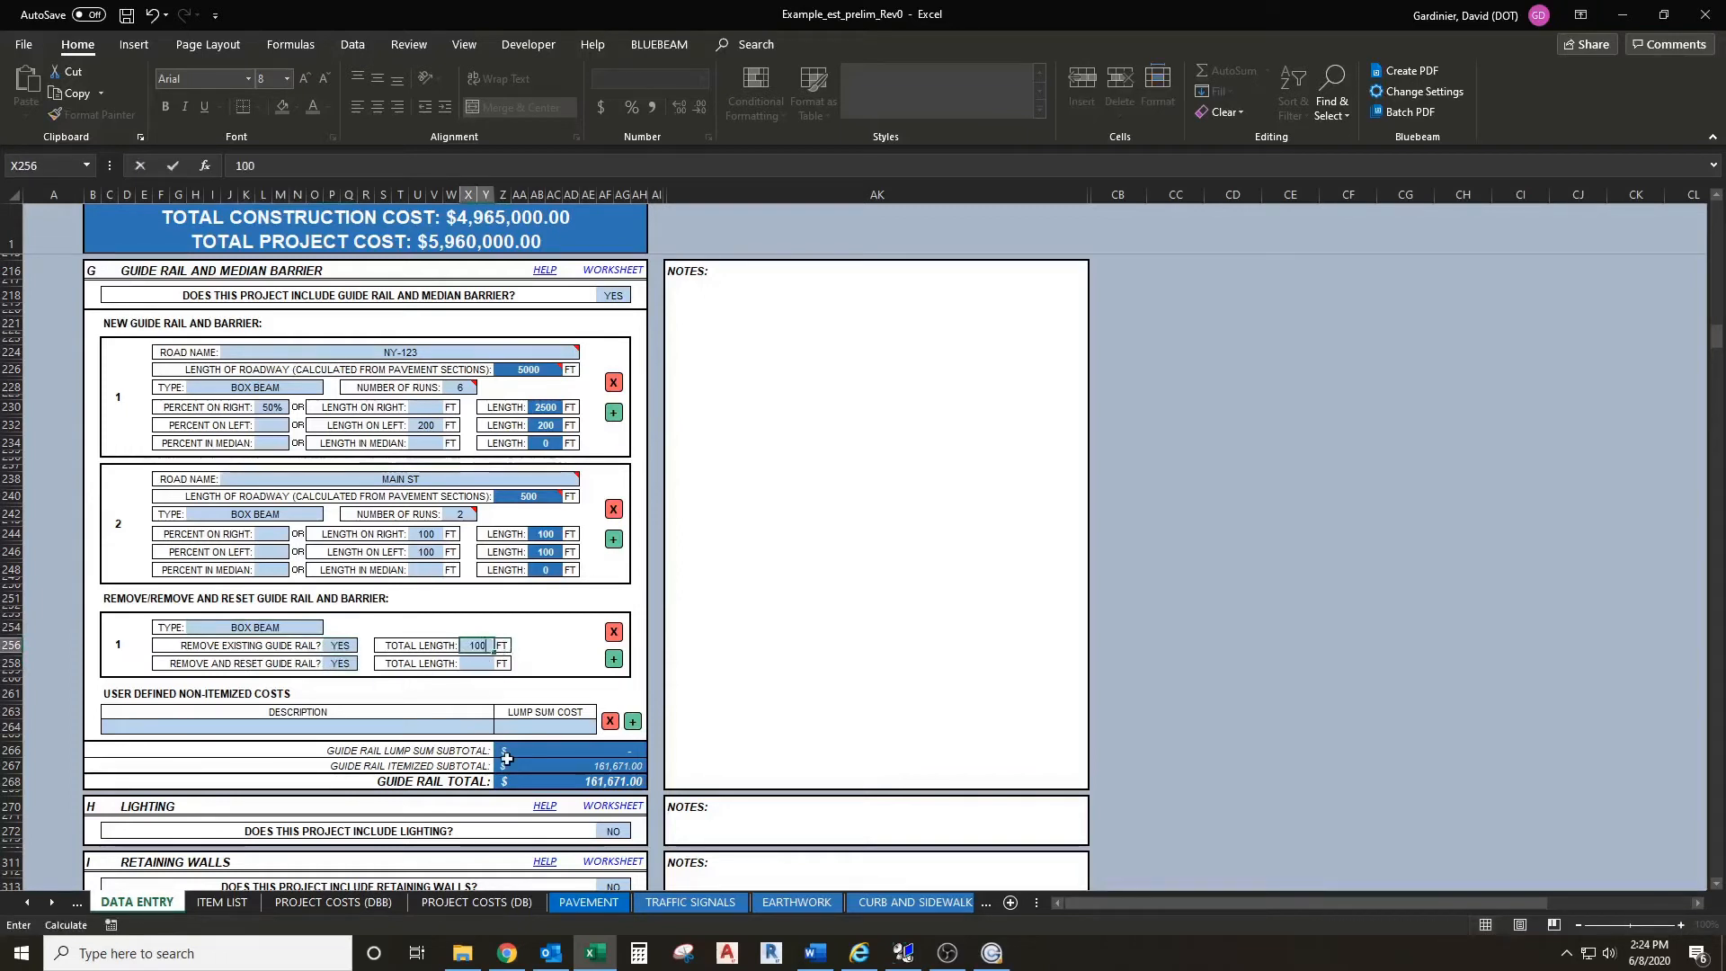
pyautogui.click(466, 663)
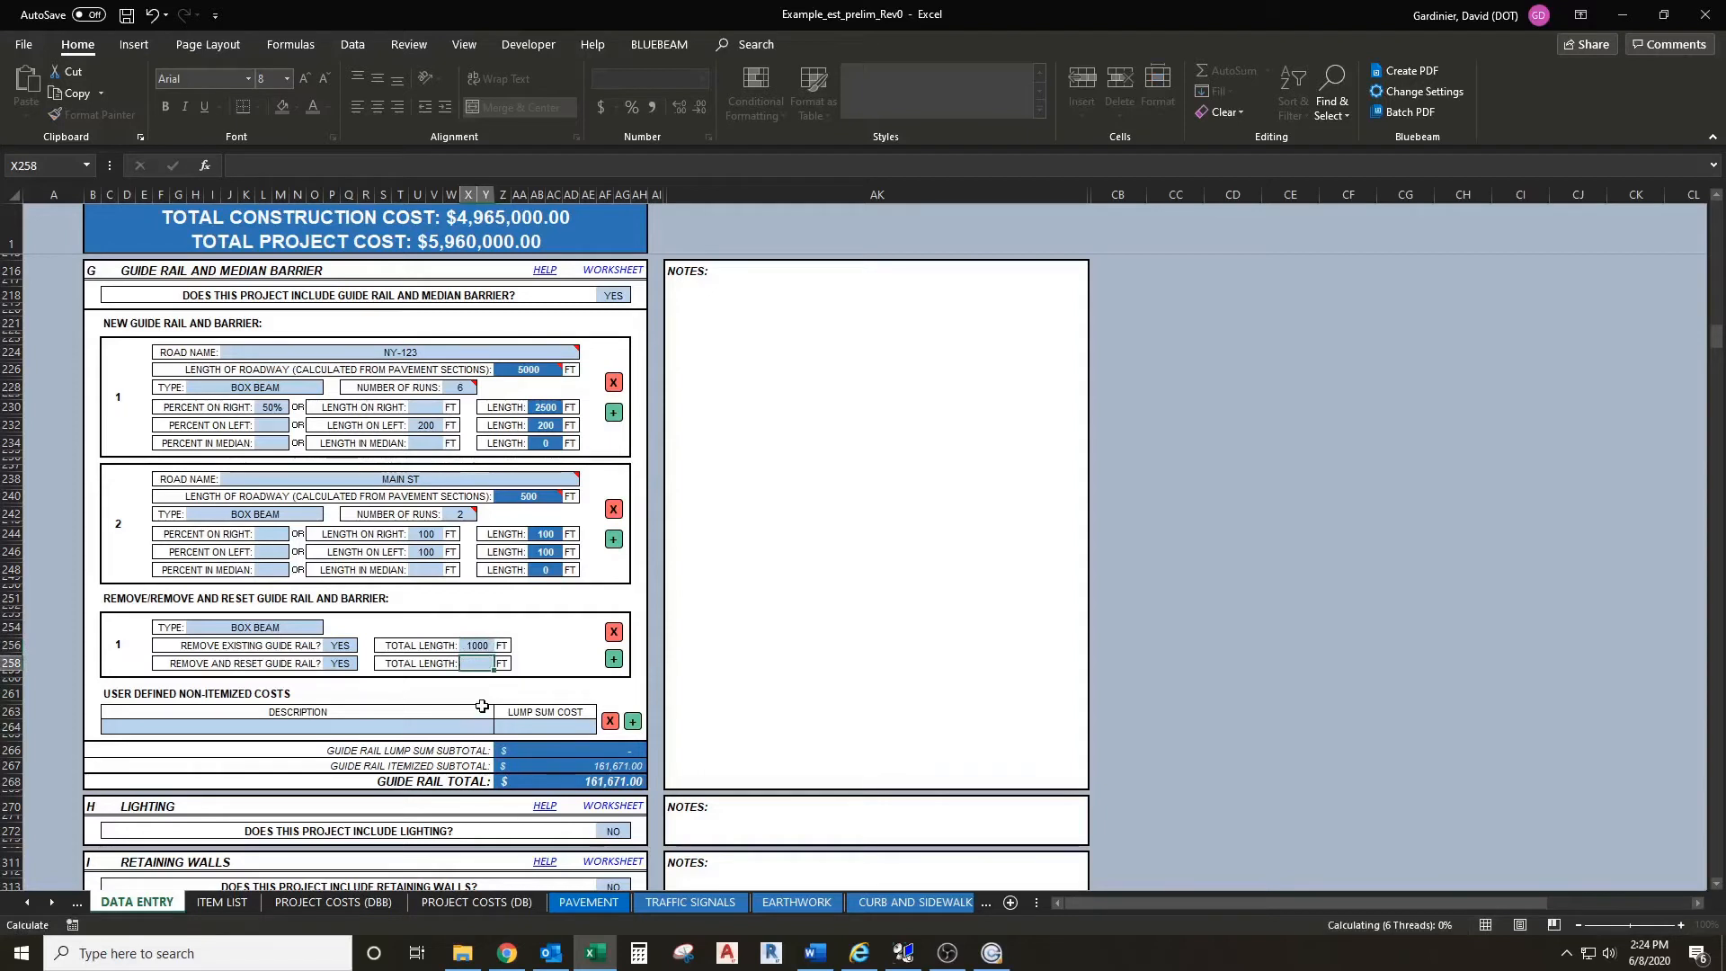
pyautogui.write('1000')
pyautogui.click(515, 674)
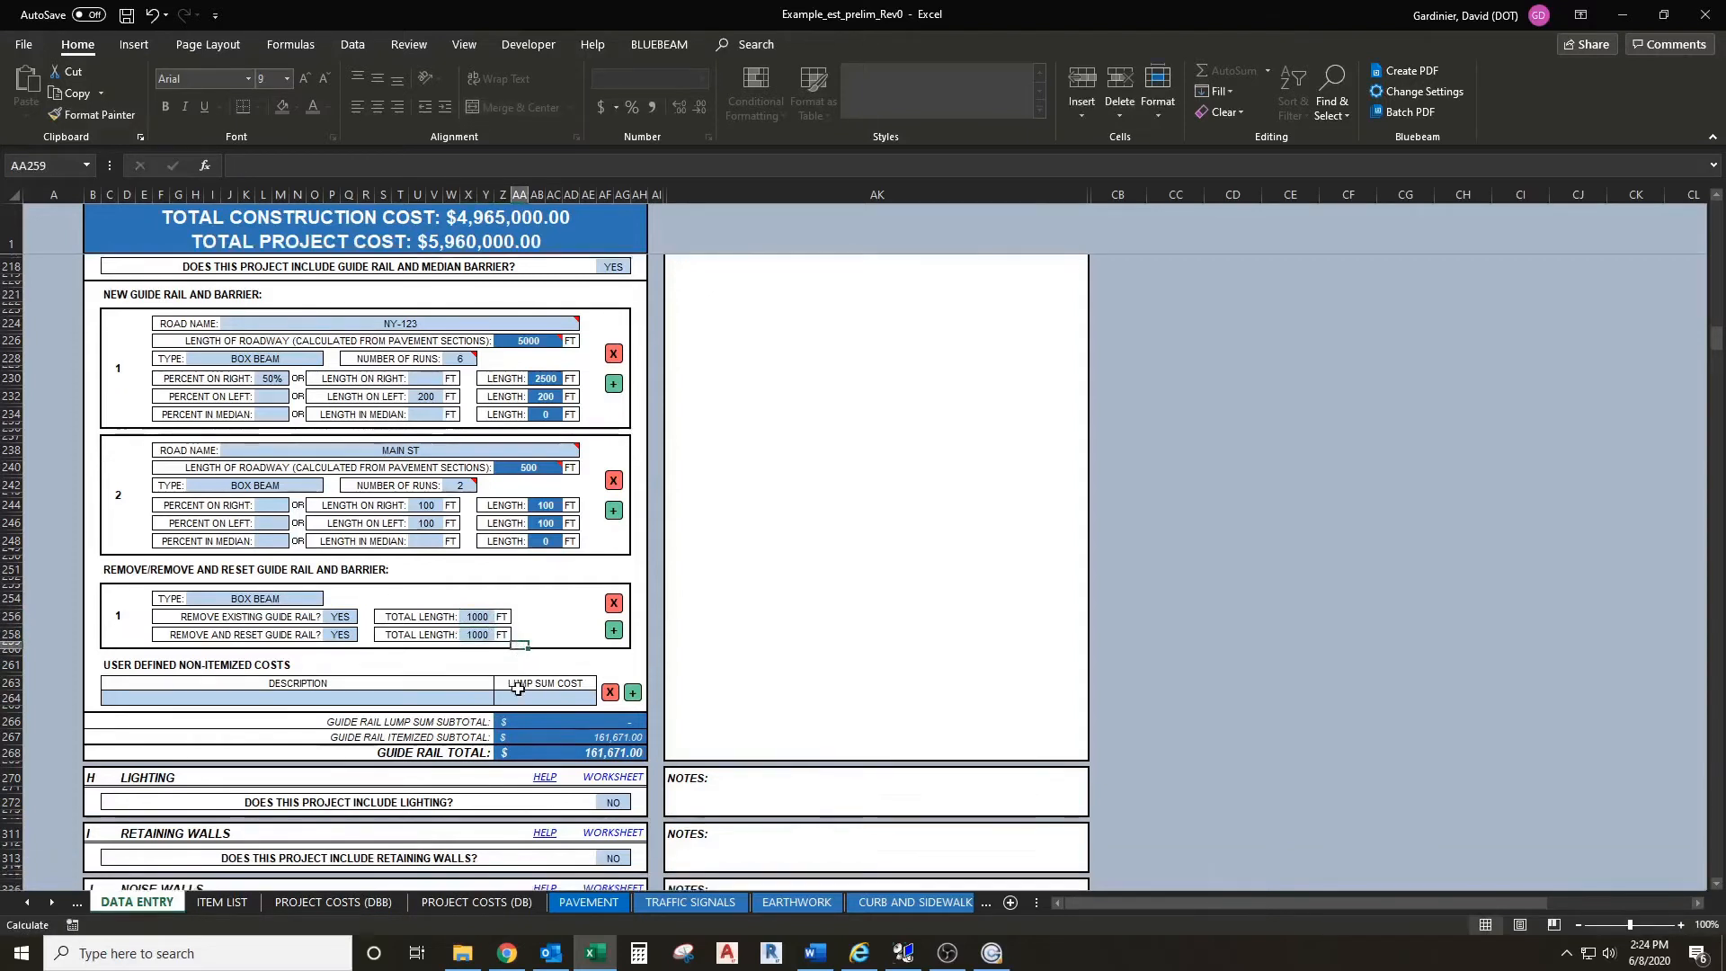
# Step: Enter a user defined non-itemized guide rail cost described as Additional Scope with a lump sum of 50000
pyautogui.scroll(-1, 525, 696)
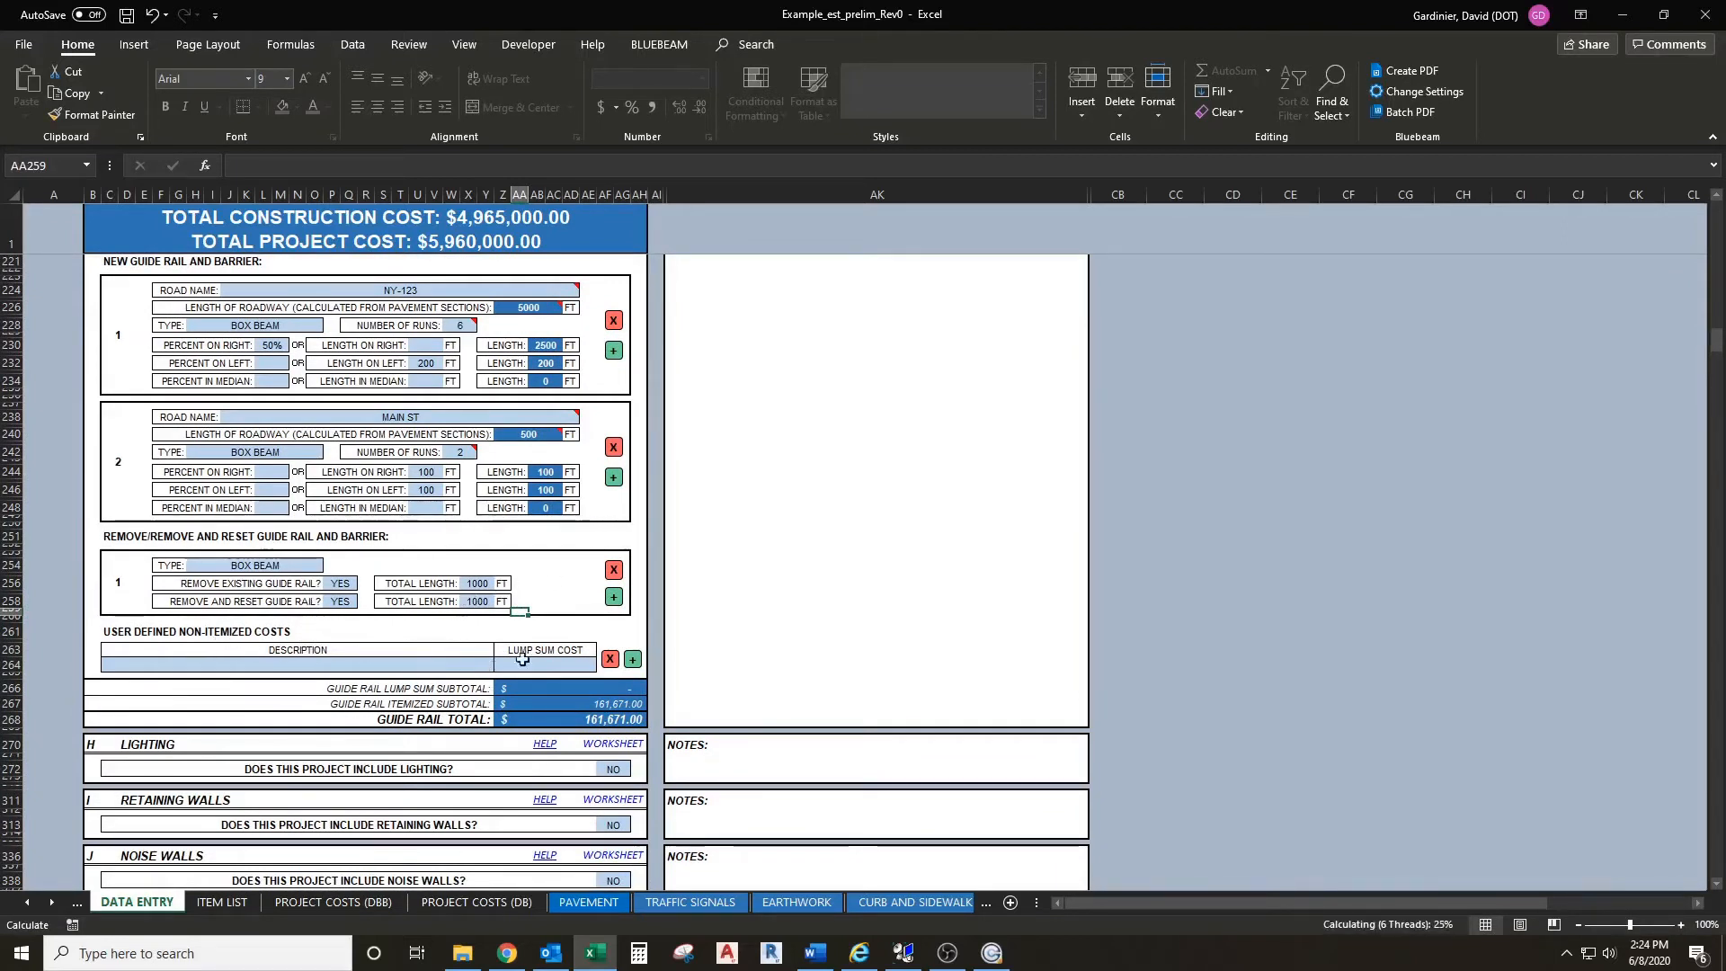
pyautogui.click(364, 669)
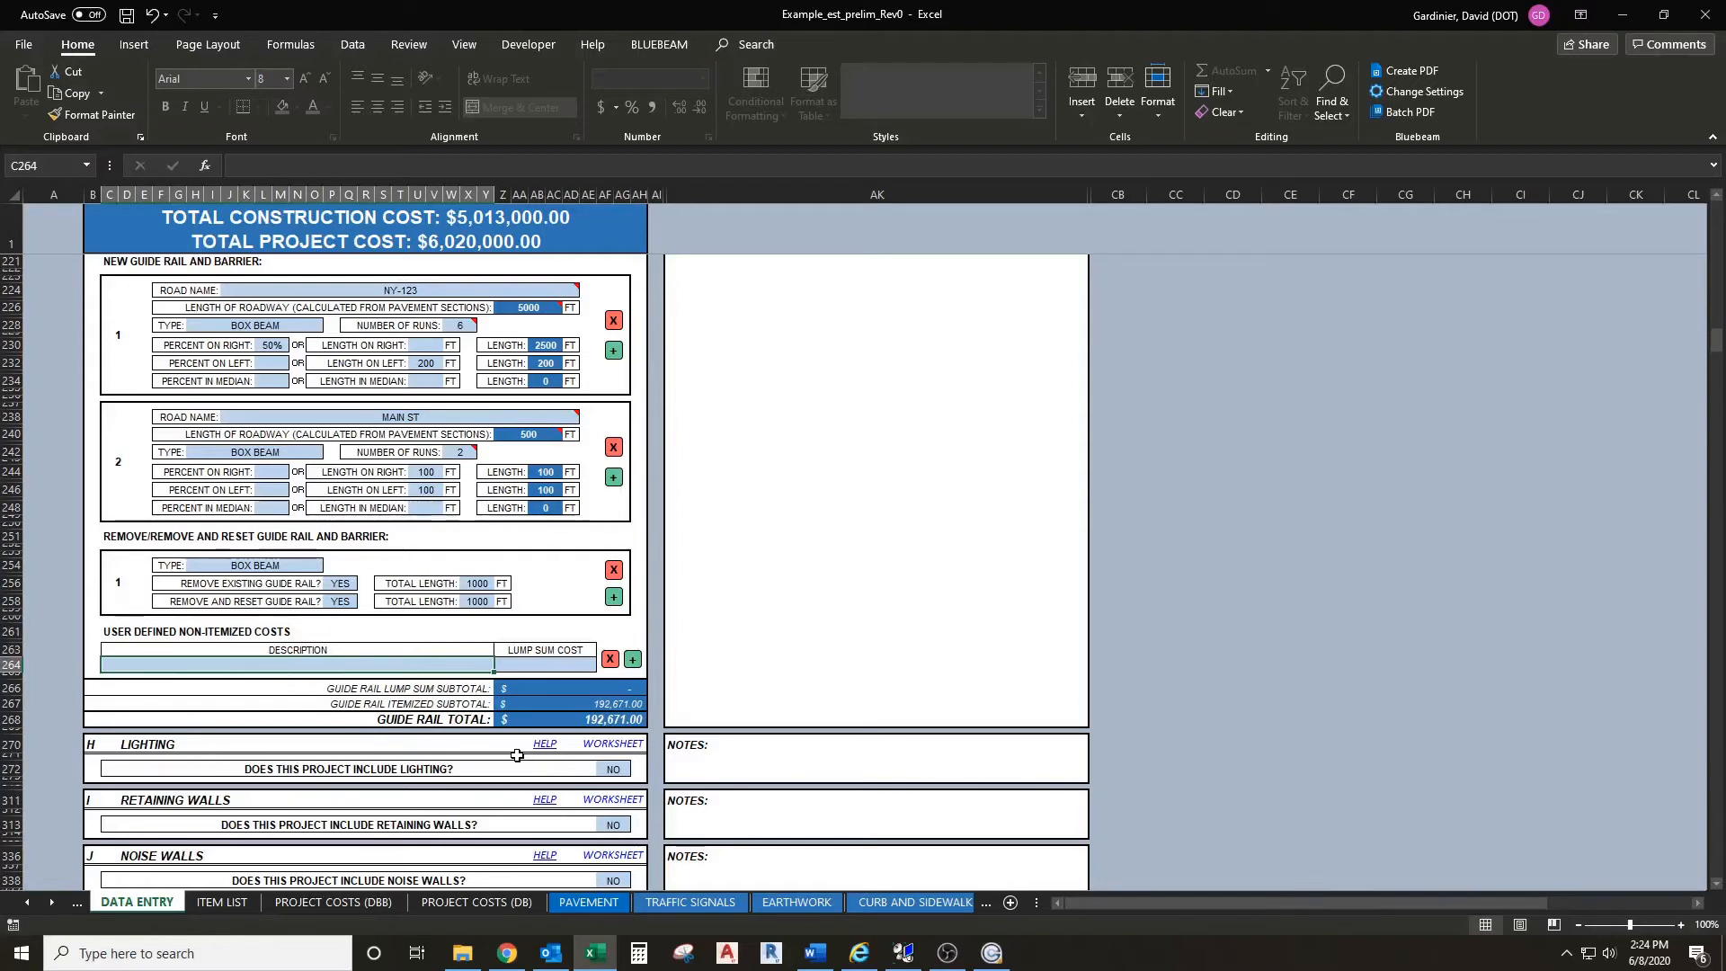
pyautogui.write('A')
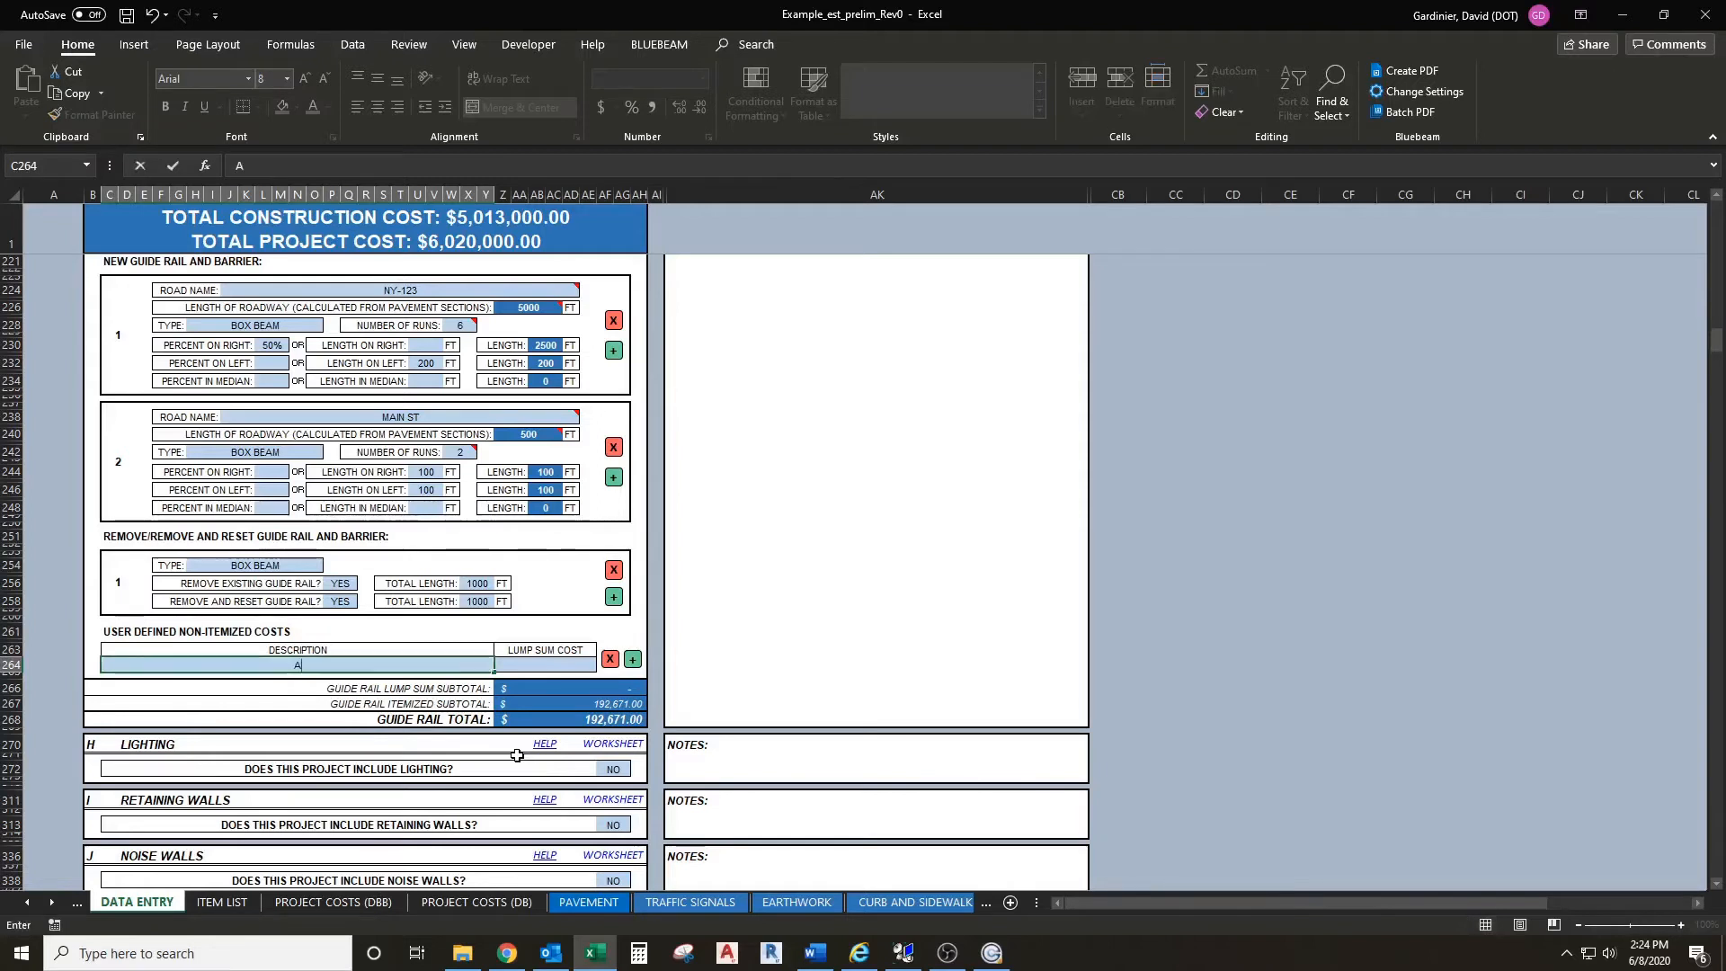
pyautogui.write('dditional Scope')
pyautogui.press('Tab')
pyautogui.write('5000')
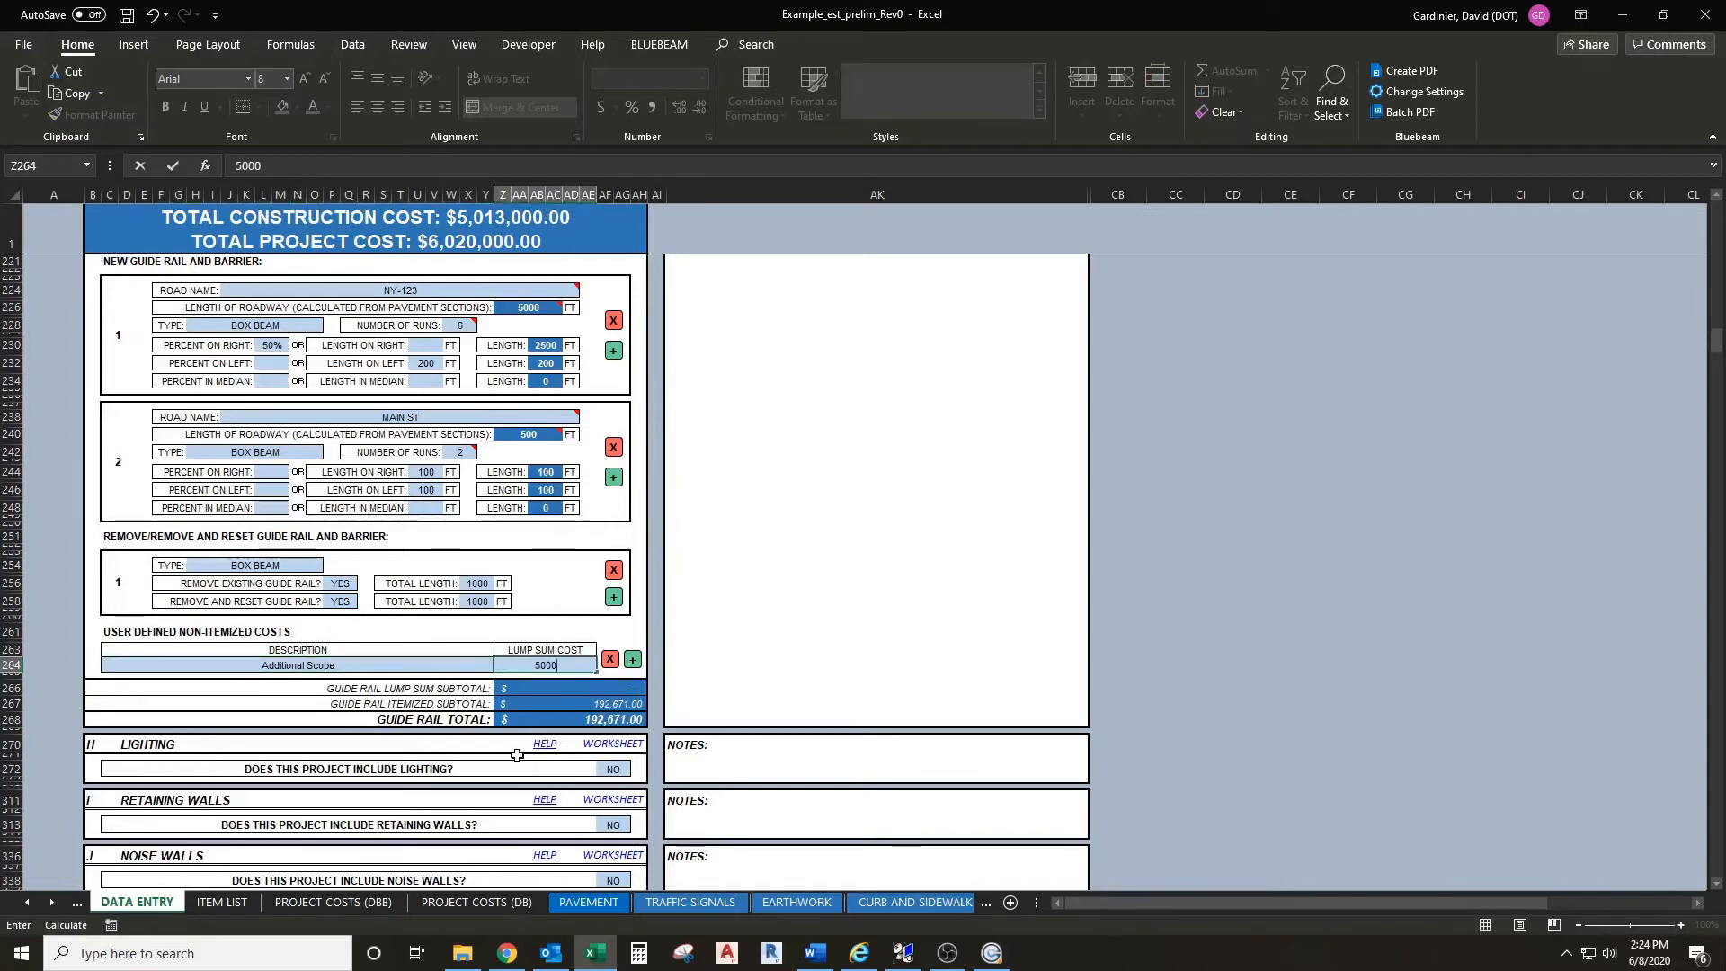
pyautogui.write('0')
pyautogui.click(730, 697)
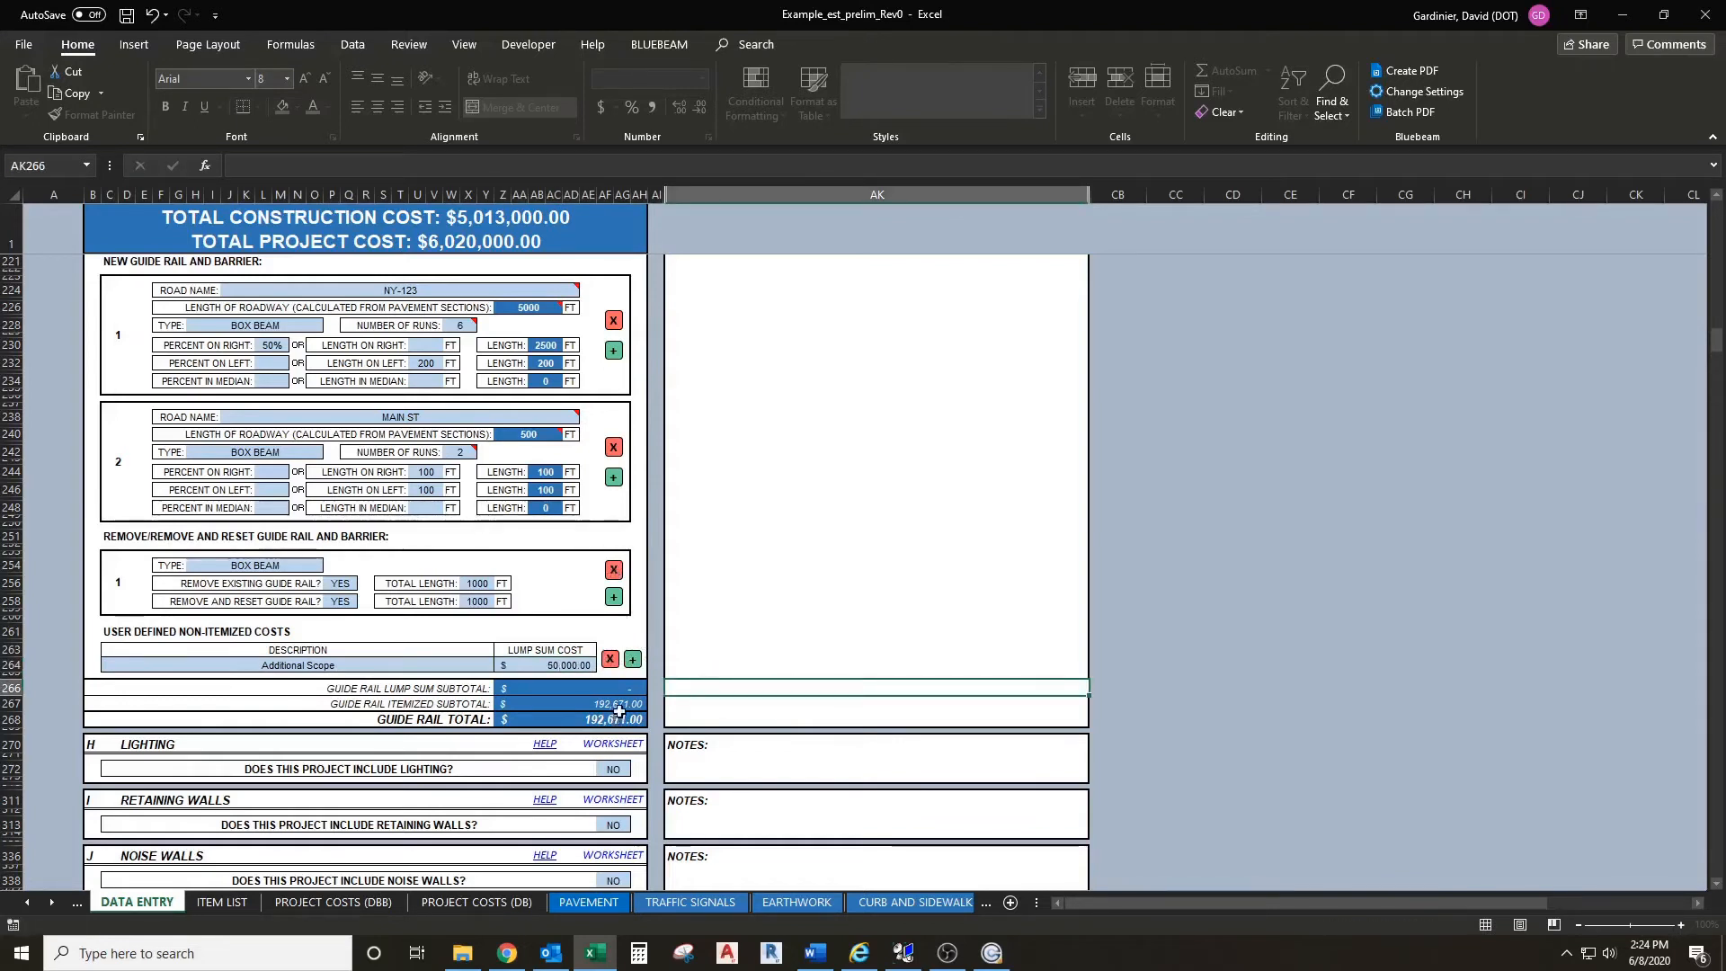
# Step: Open the GUIDE RAIL worksheet
pyautogui.scroll(-1, 727, 657)
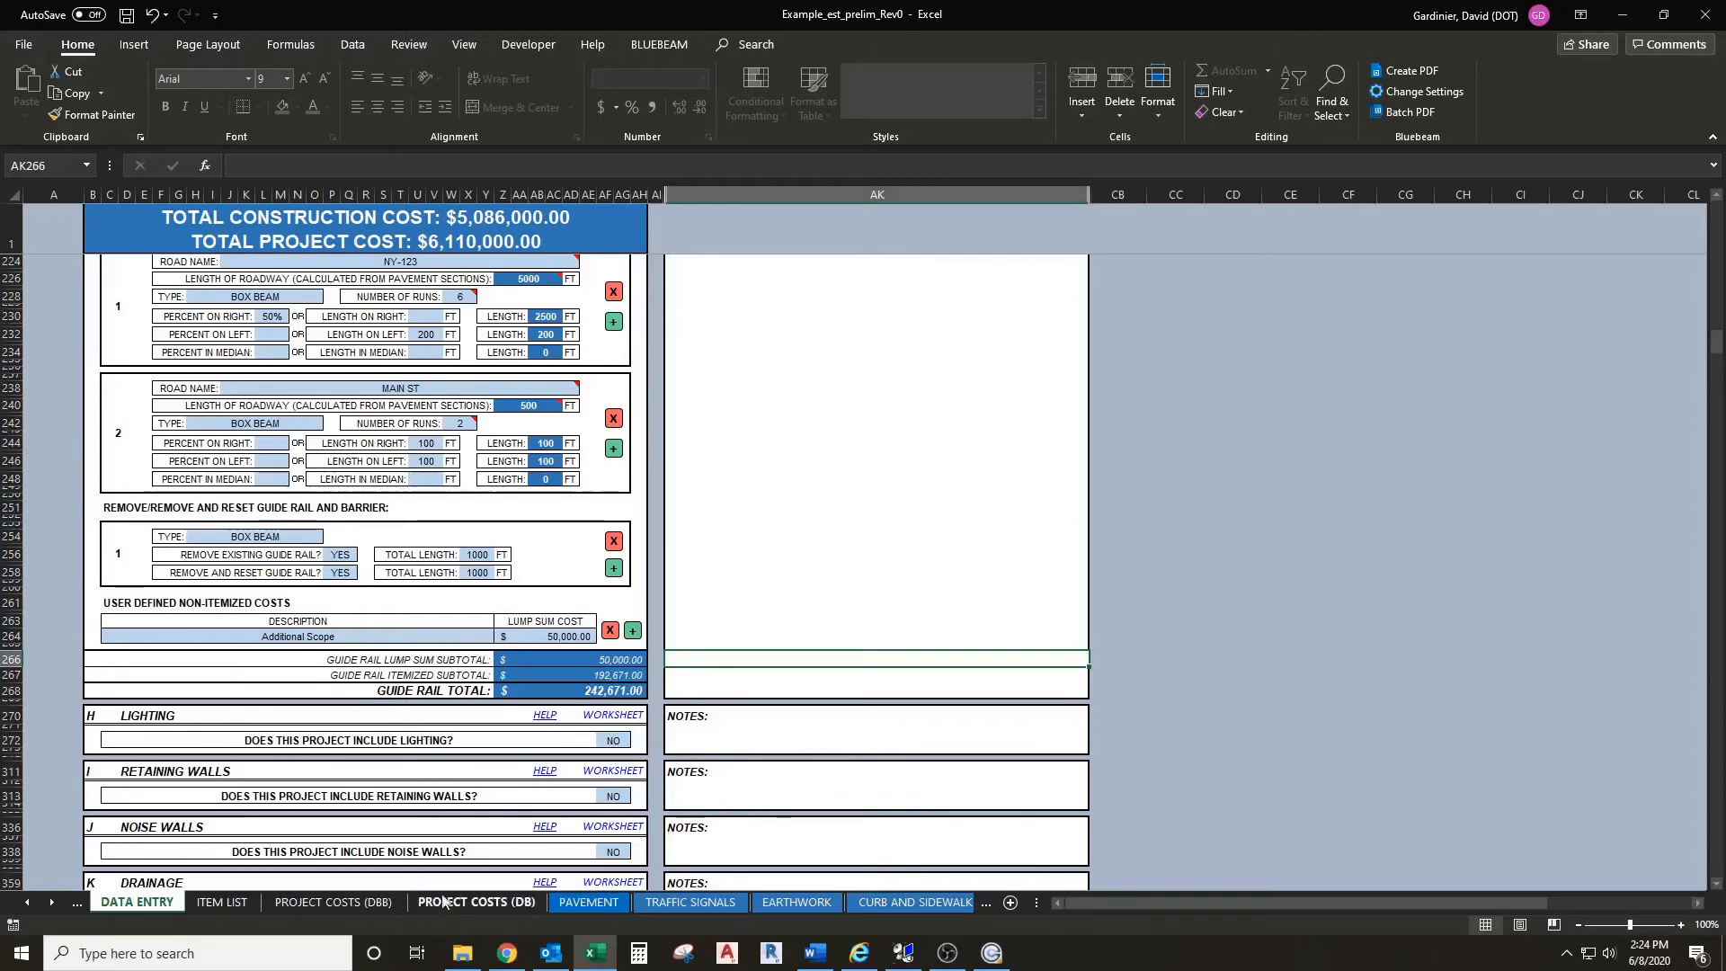
pyautogui.click(52, 902)
pyautogui.click(51, 901)
pyautogui.click(51, 902)
pyautogui.click(51, 901)
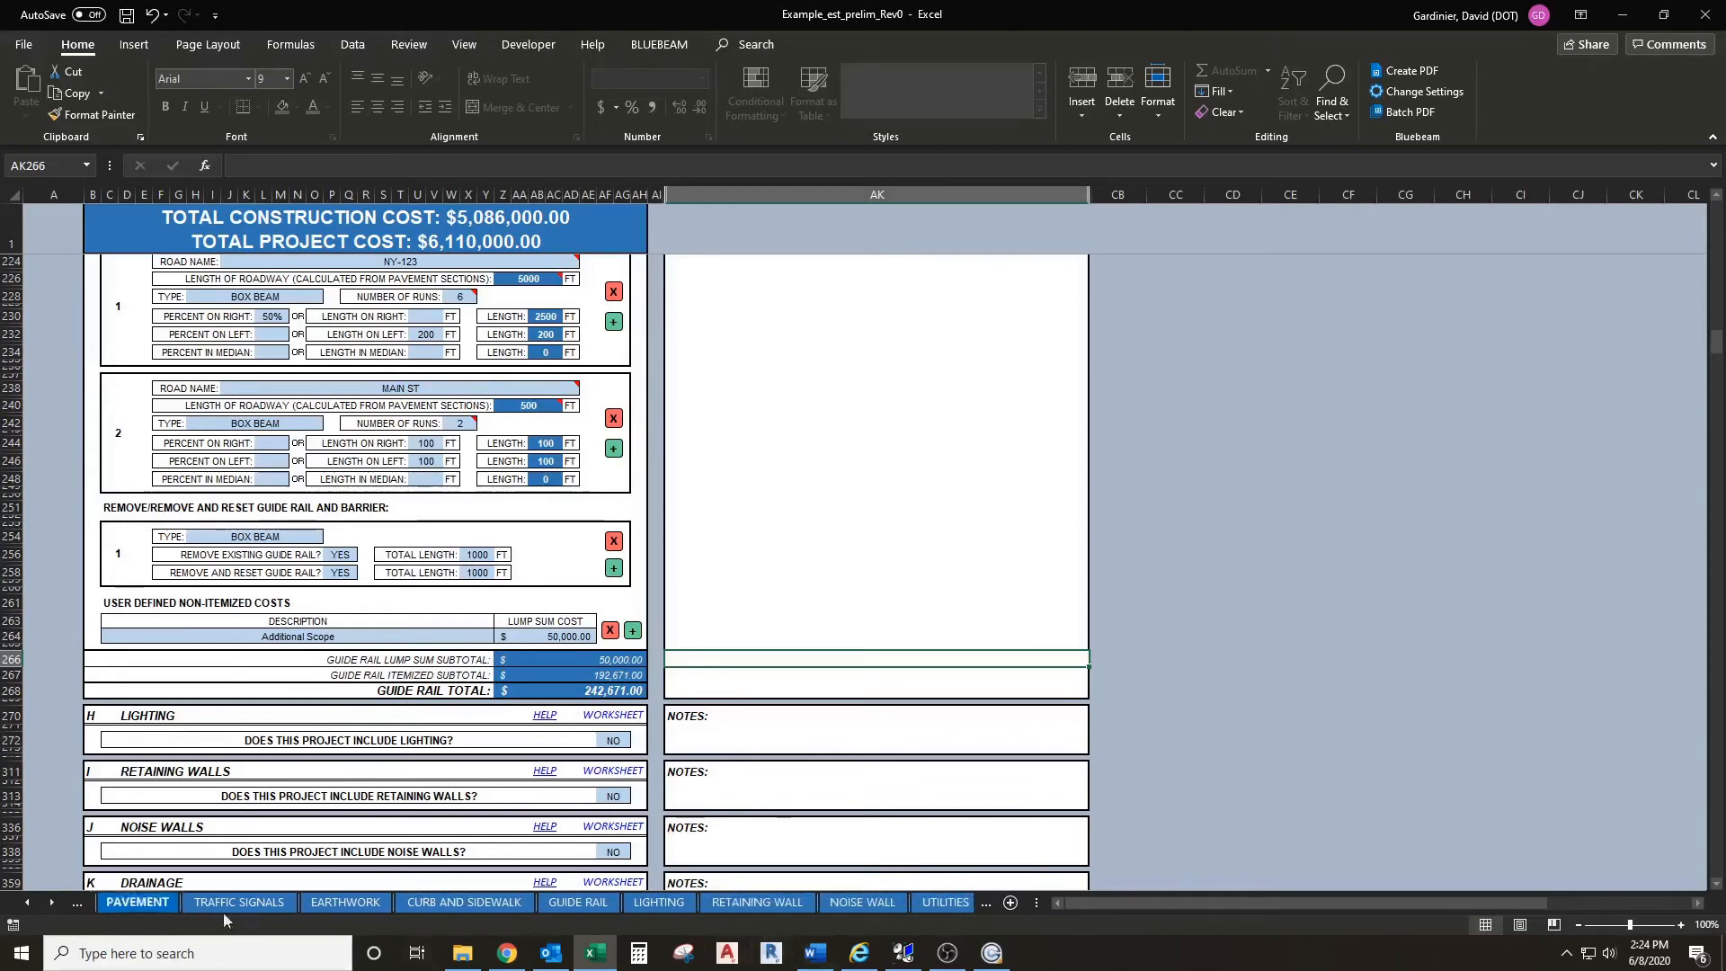
pyautogui.click(547, 908)
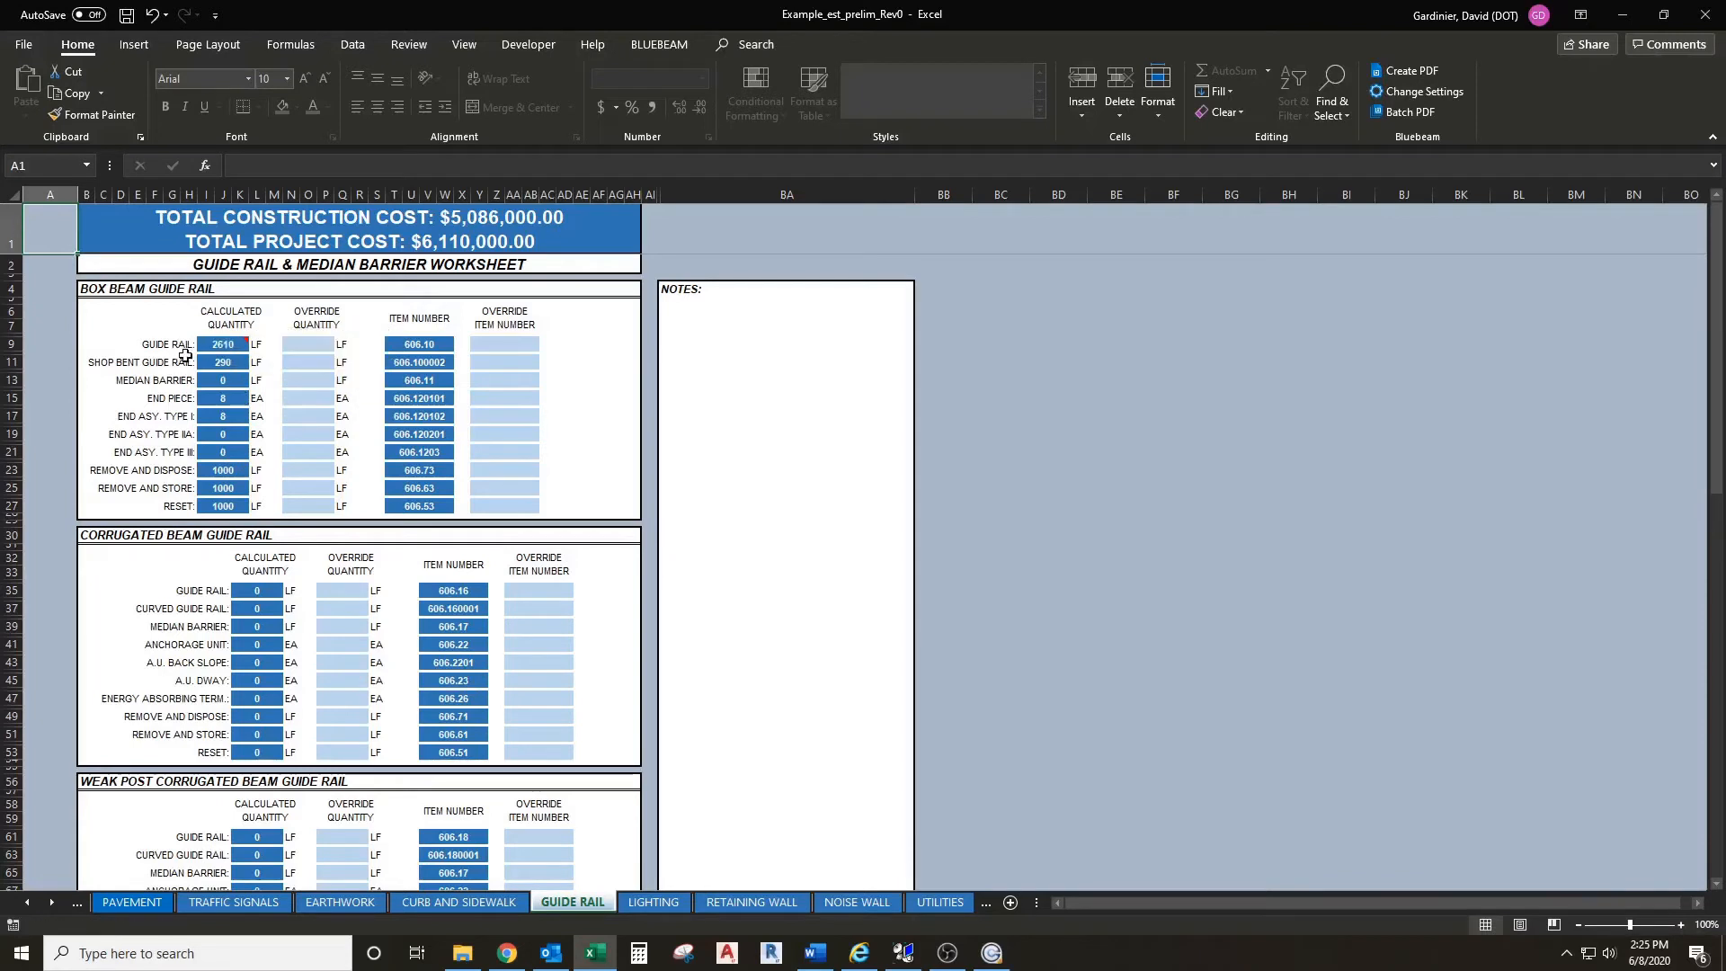
# Step: Override the box beam end assembly quantities with 8 for Type III and 0 for Type I
pyautogui.moveTo(224, 345)
pyautogui.click(297, 453)
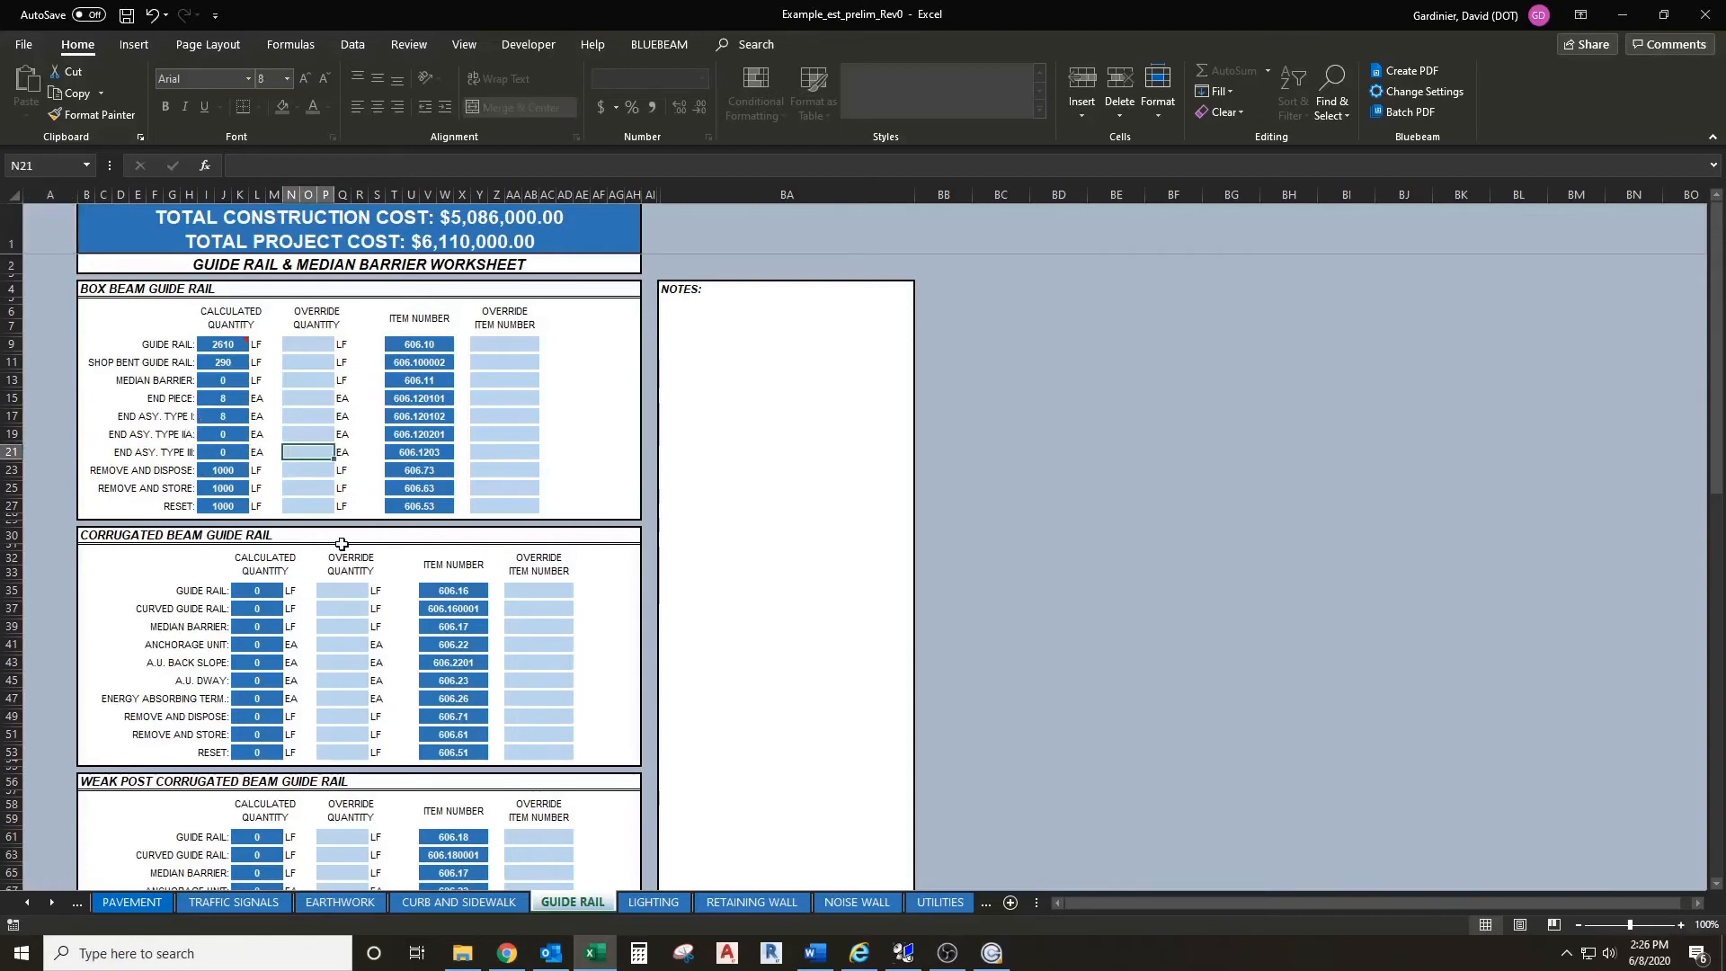
pyautogui.write('8')
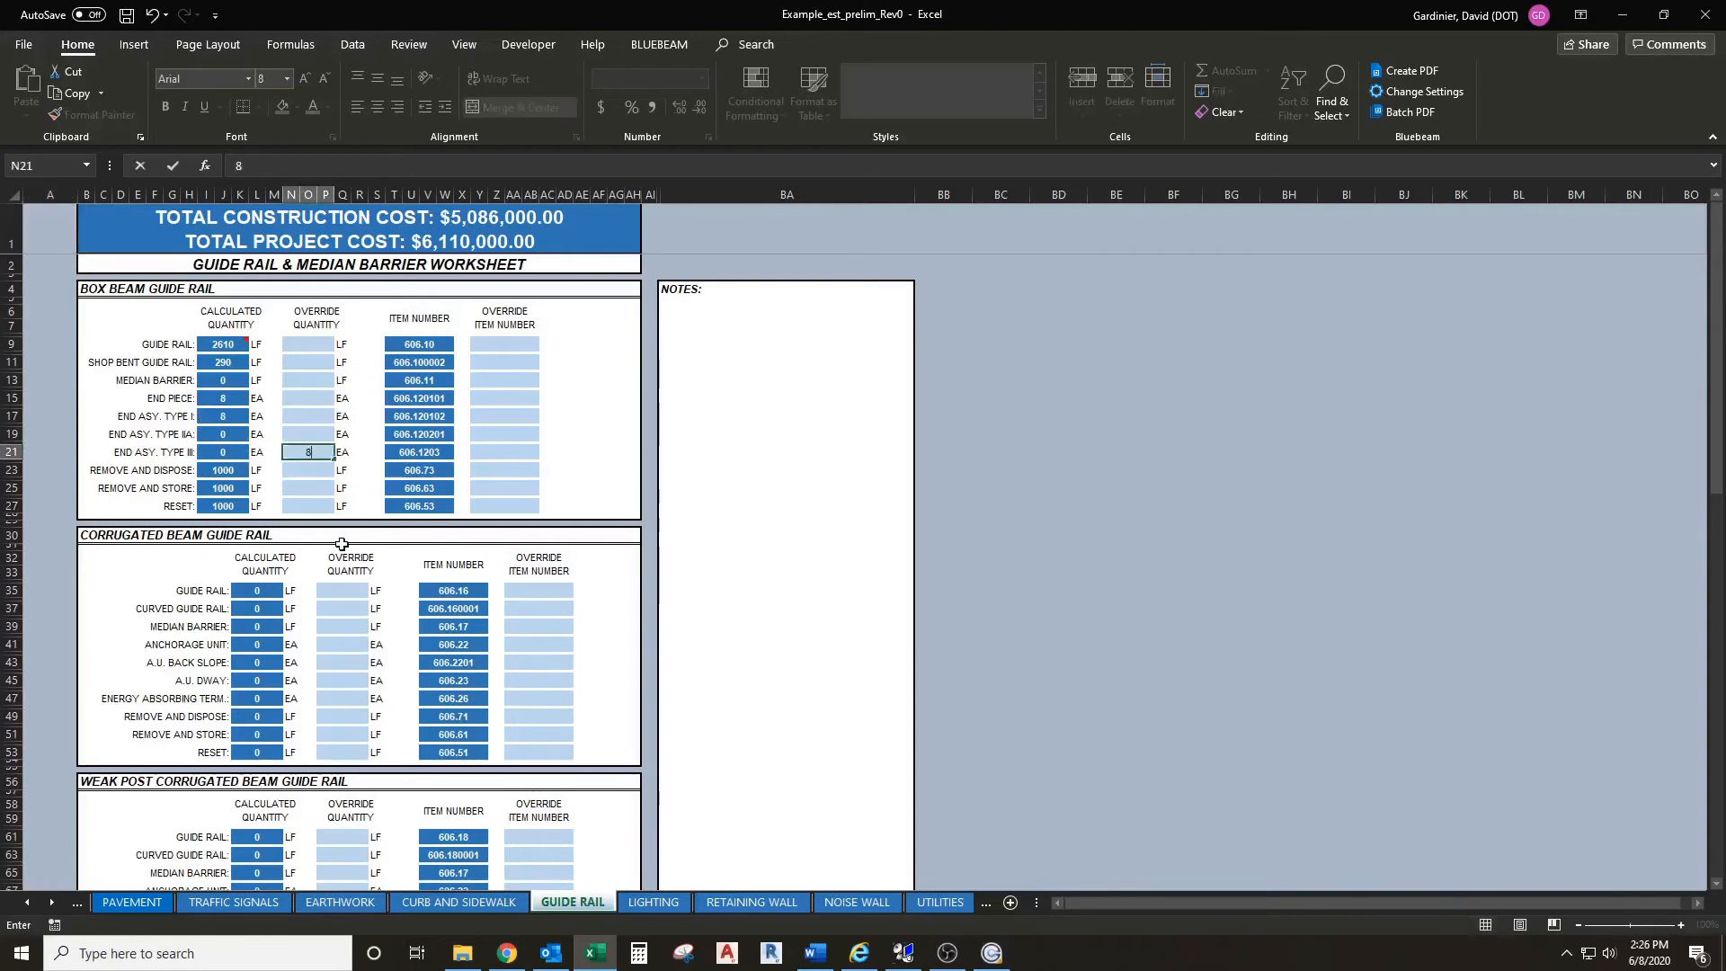
pyautogui.click(310, 419)
pyautogui.write('0')
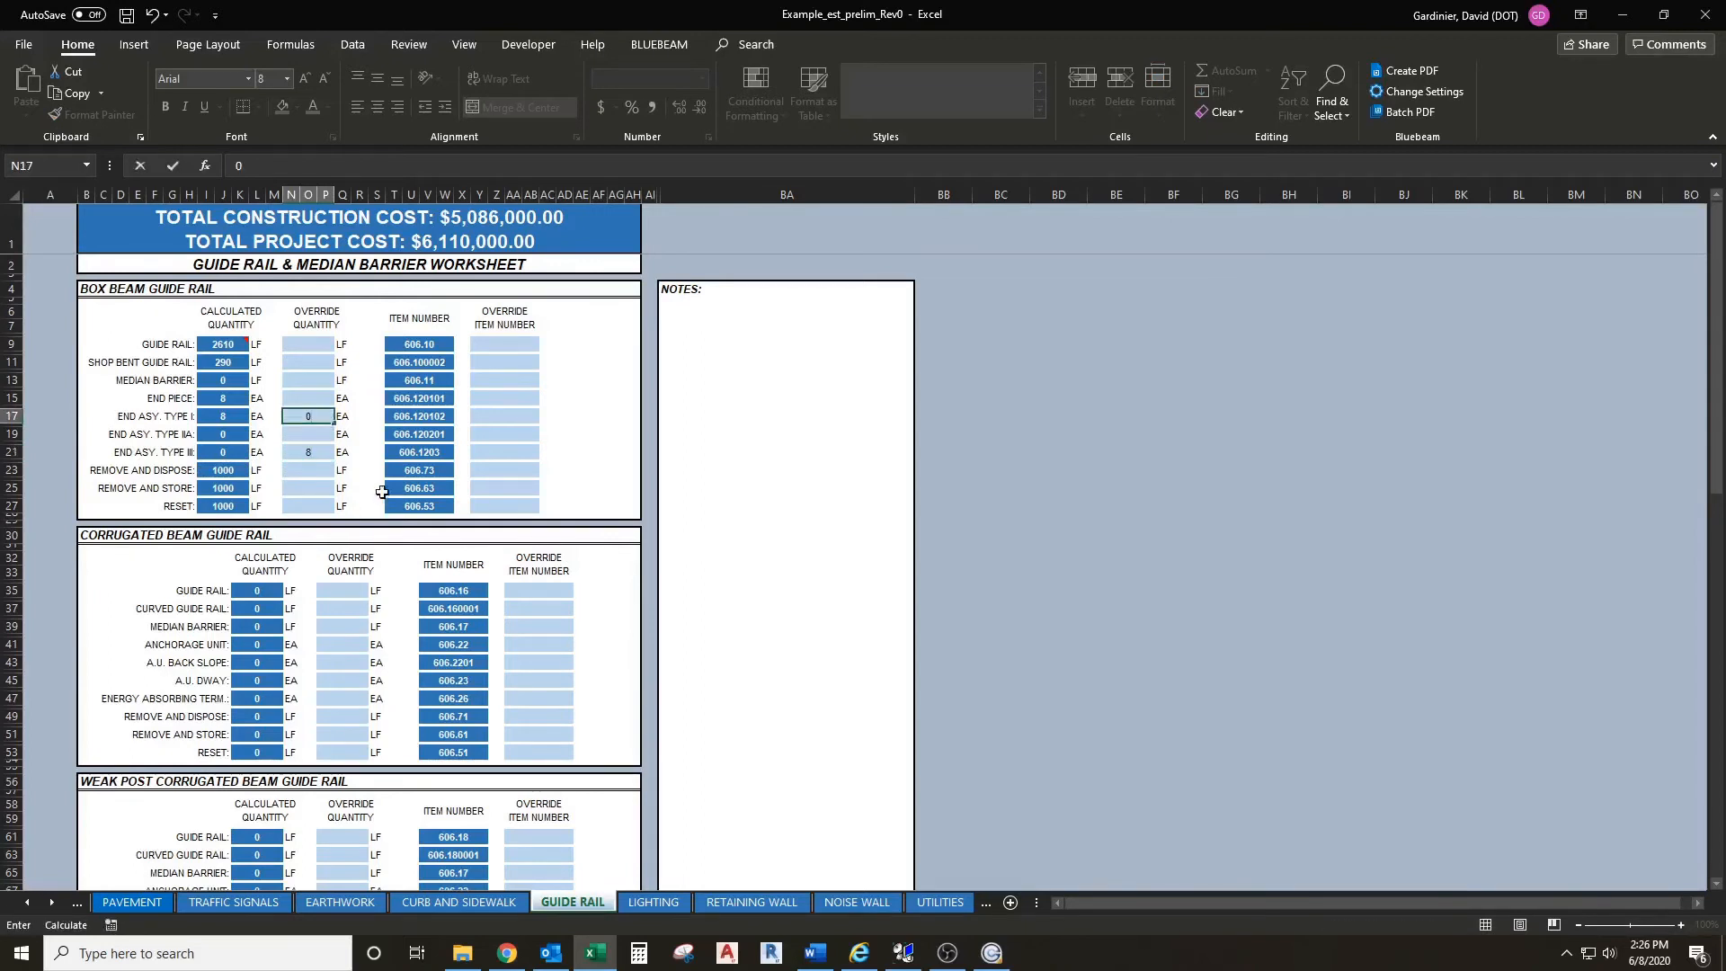
pyautogui.click(344, 487)
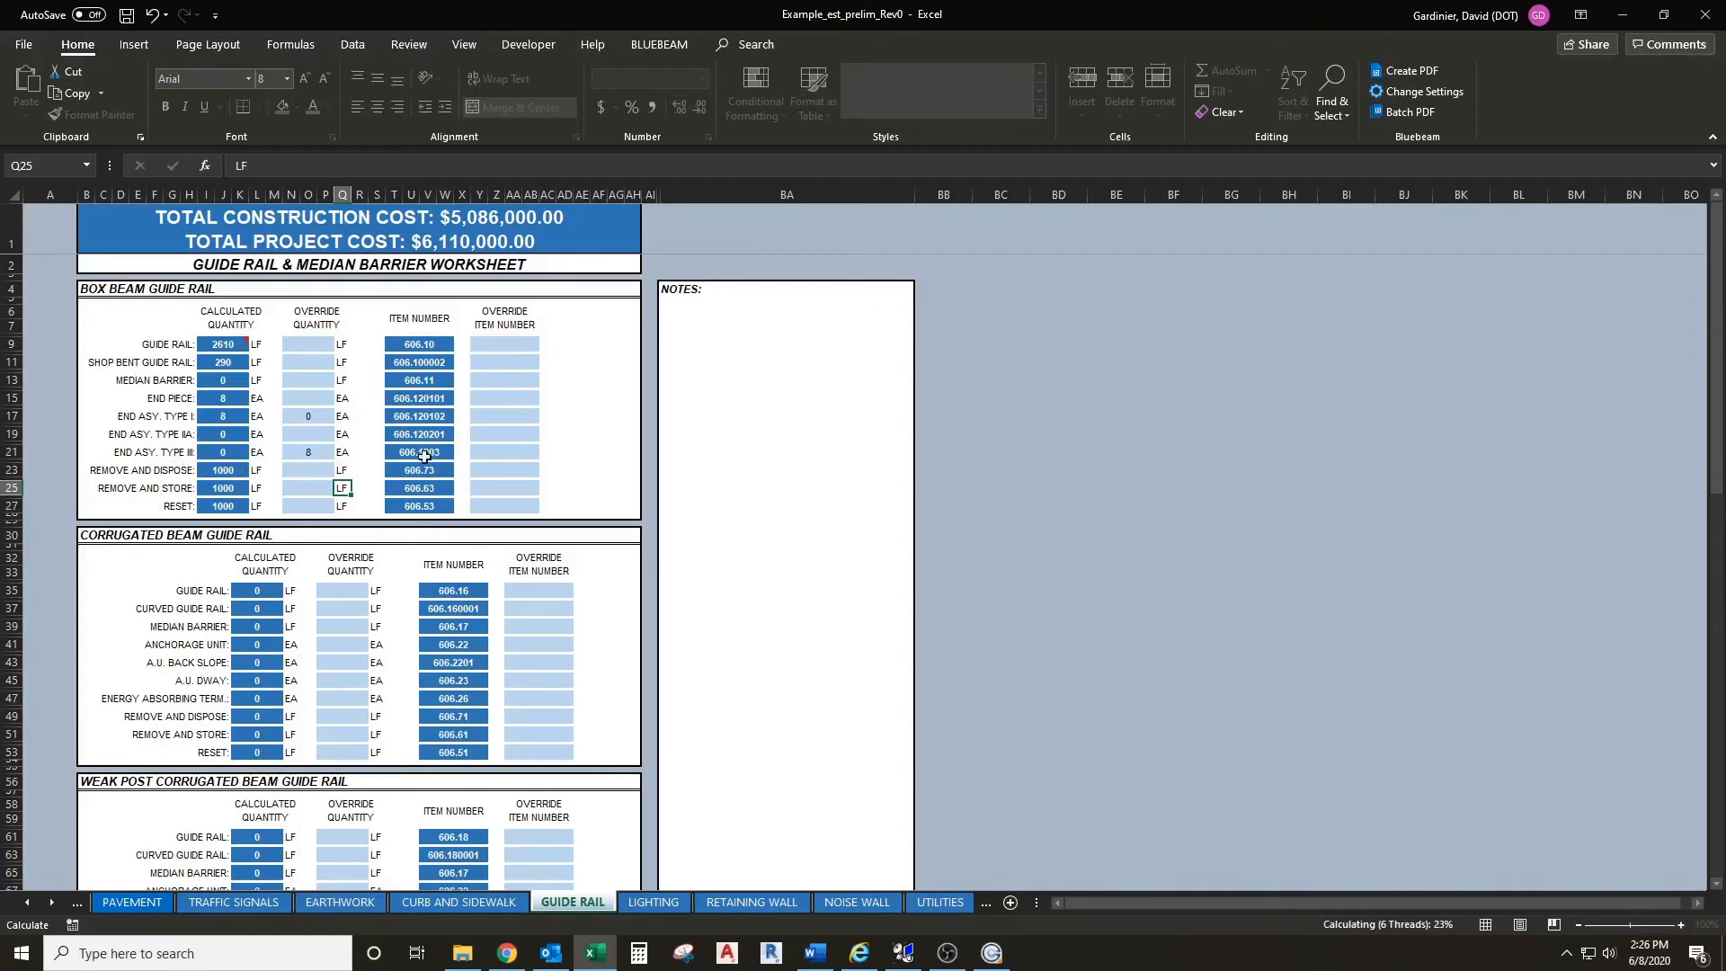
# Step: Review the tables for the other guide rail and barrier types, continuing down to the vegetation control strip section
pyautogui.scroll(-1, 351, 467)
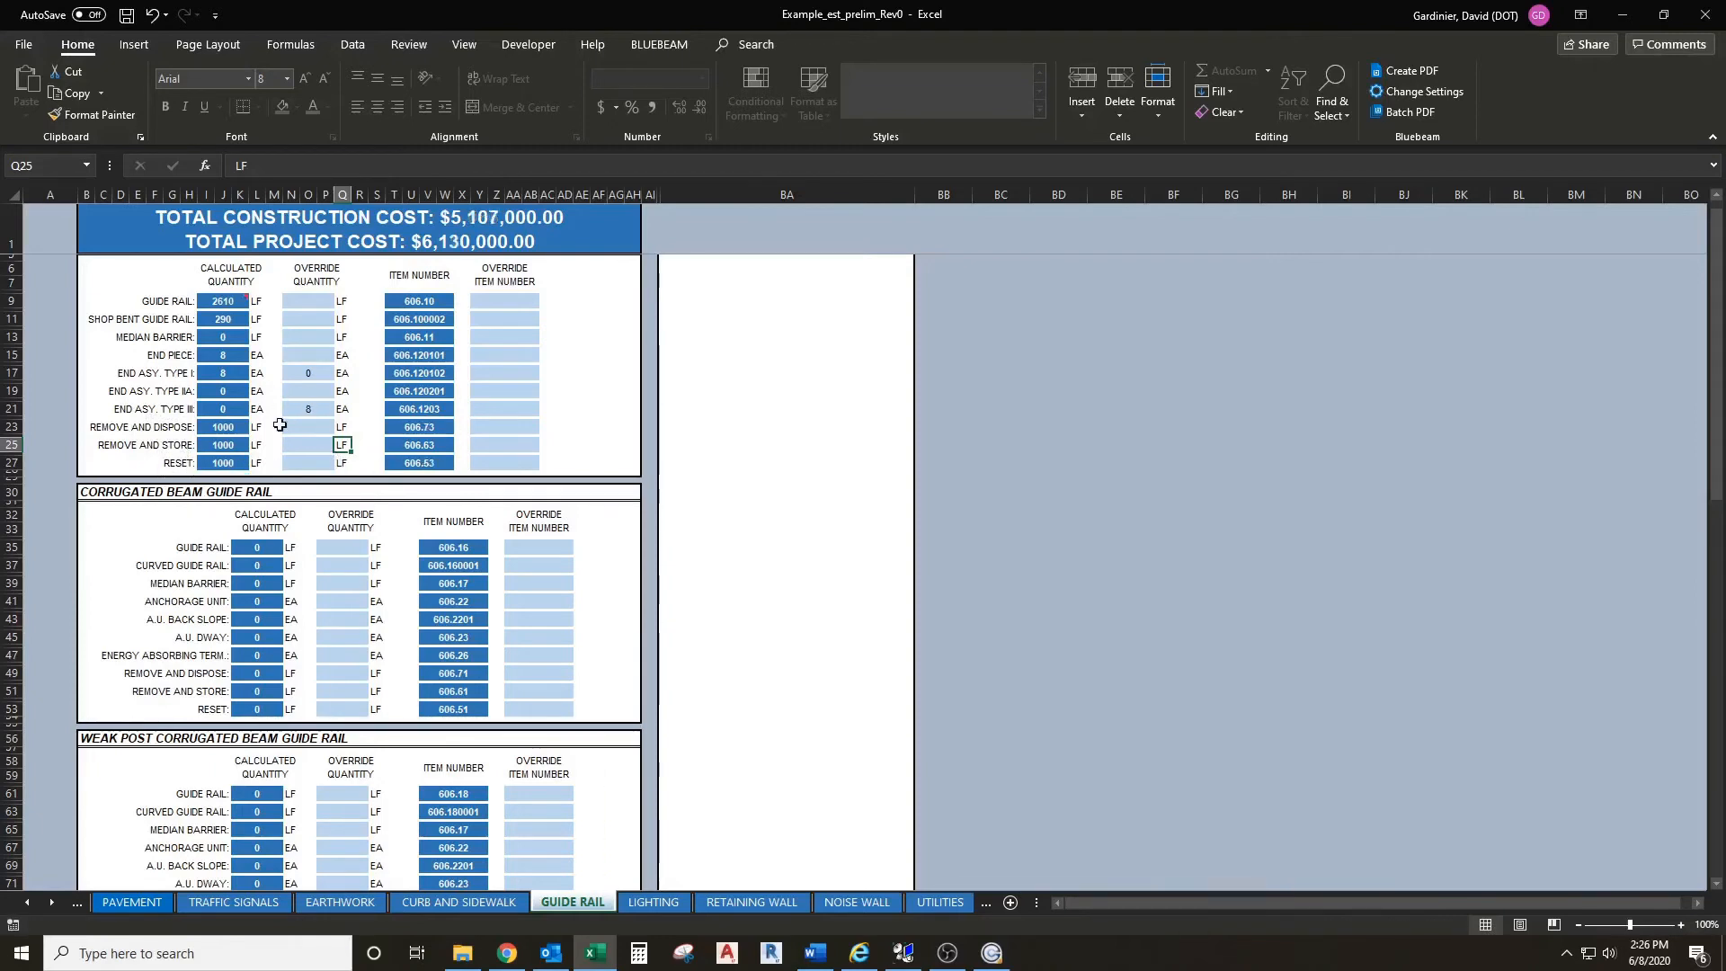
pyautogui.scroll(-3, 266, 413)
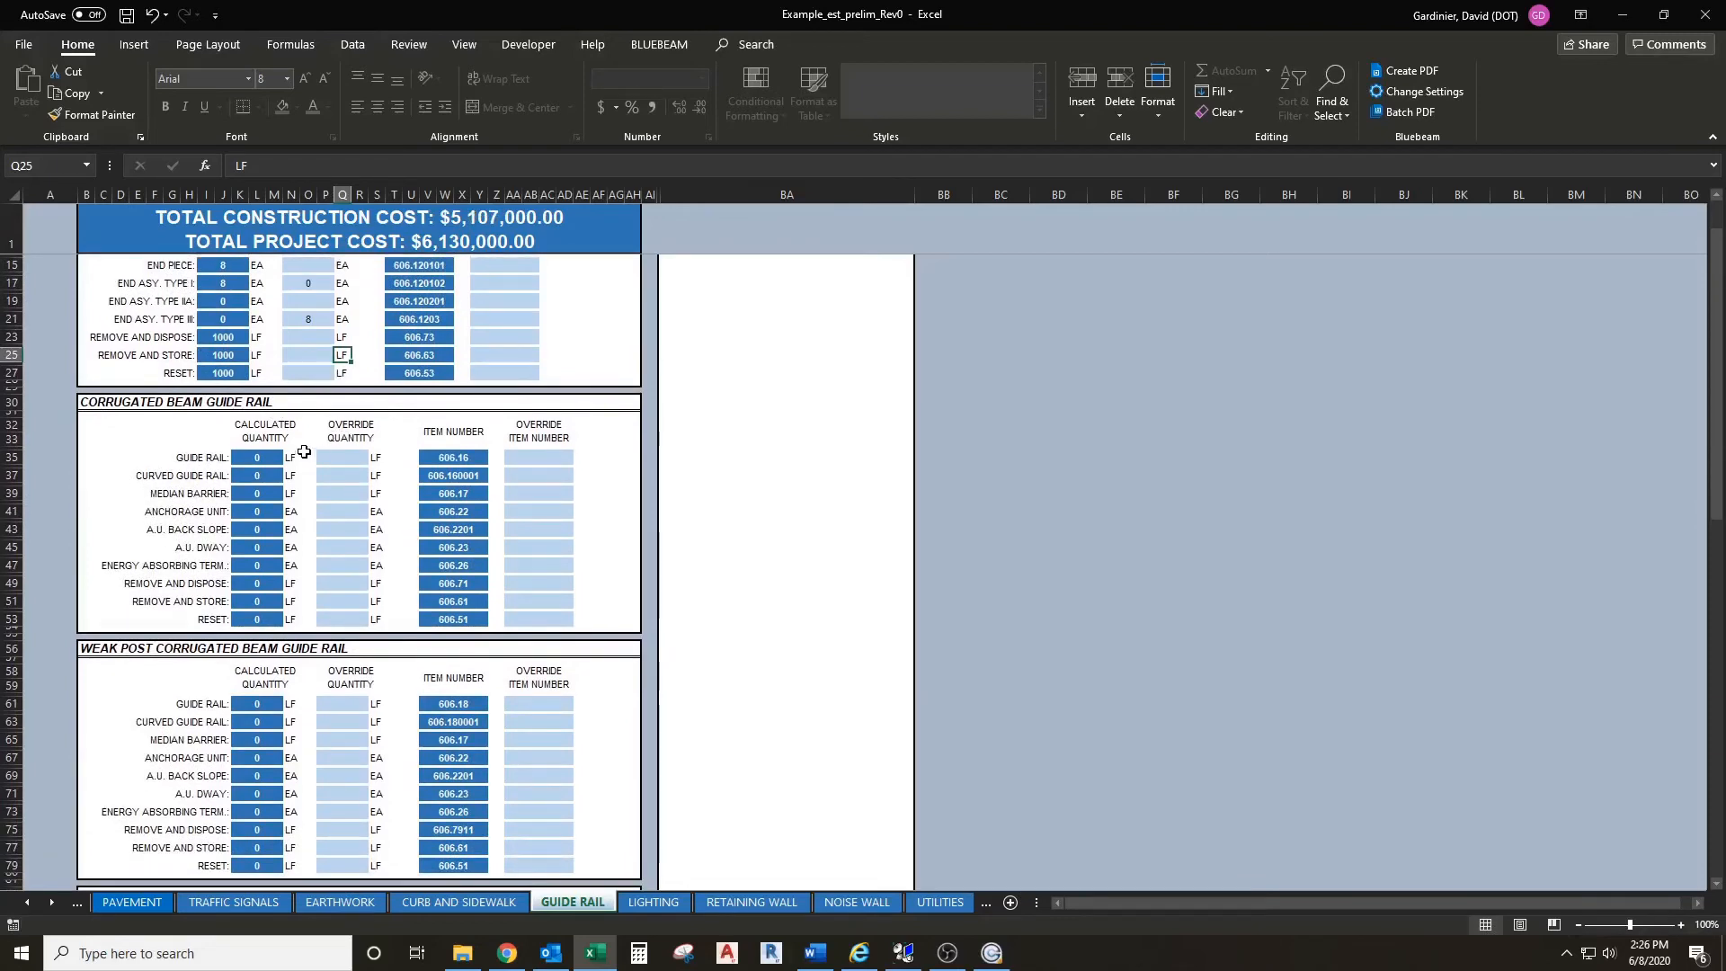
pyautogui.scroll(-2, 306, 449)
pyautogui.scroll(-10, 308, 442)
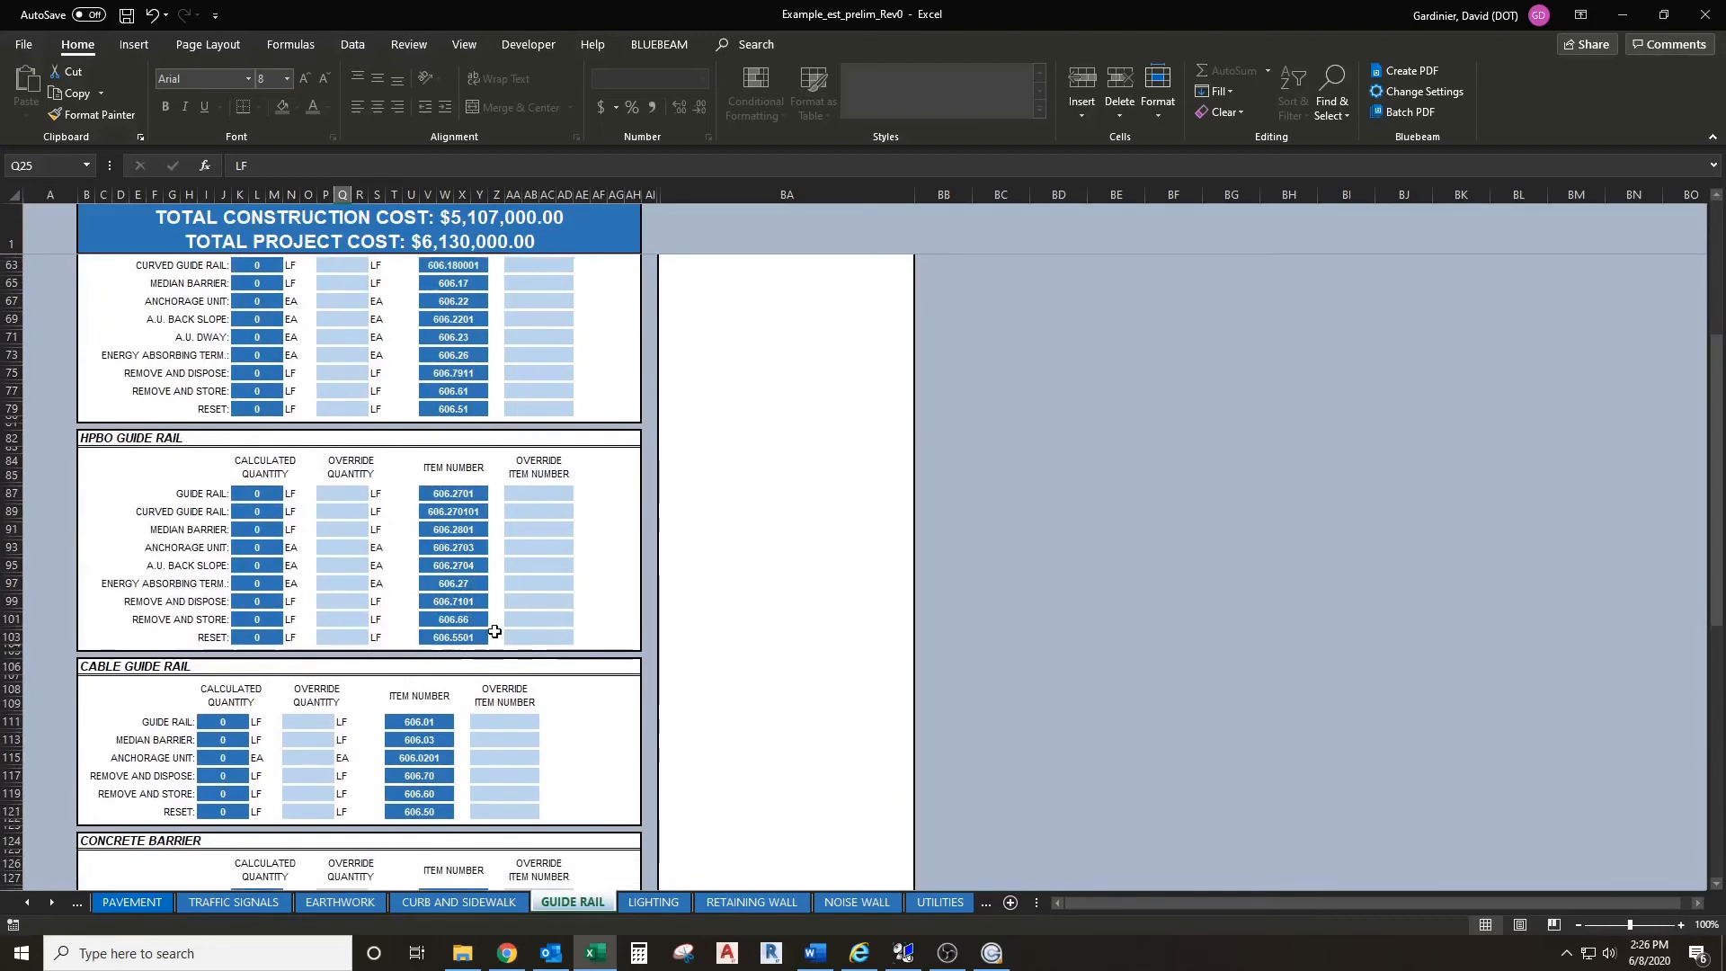
pyautogui.scroll(-1, 377, 683)
pyautogui.scroll(-7, 423, 583)
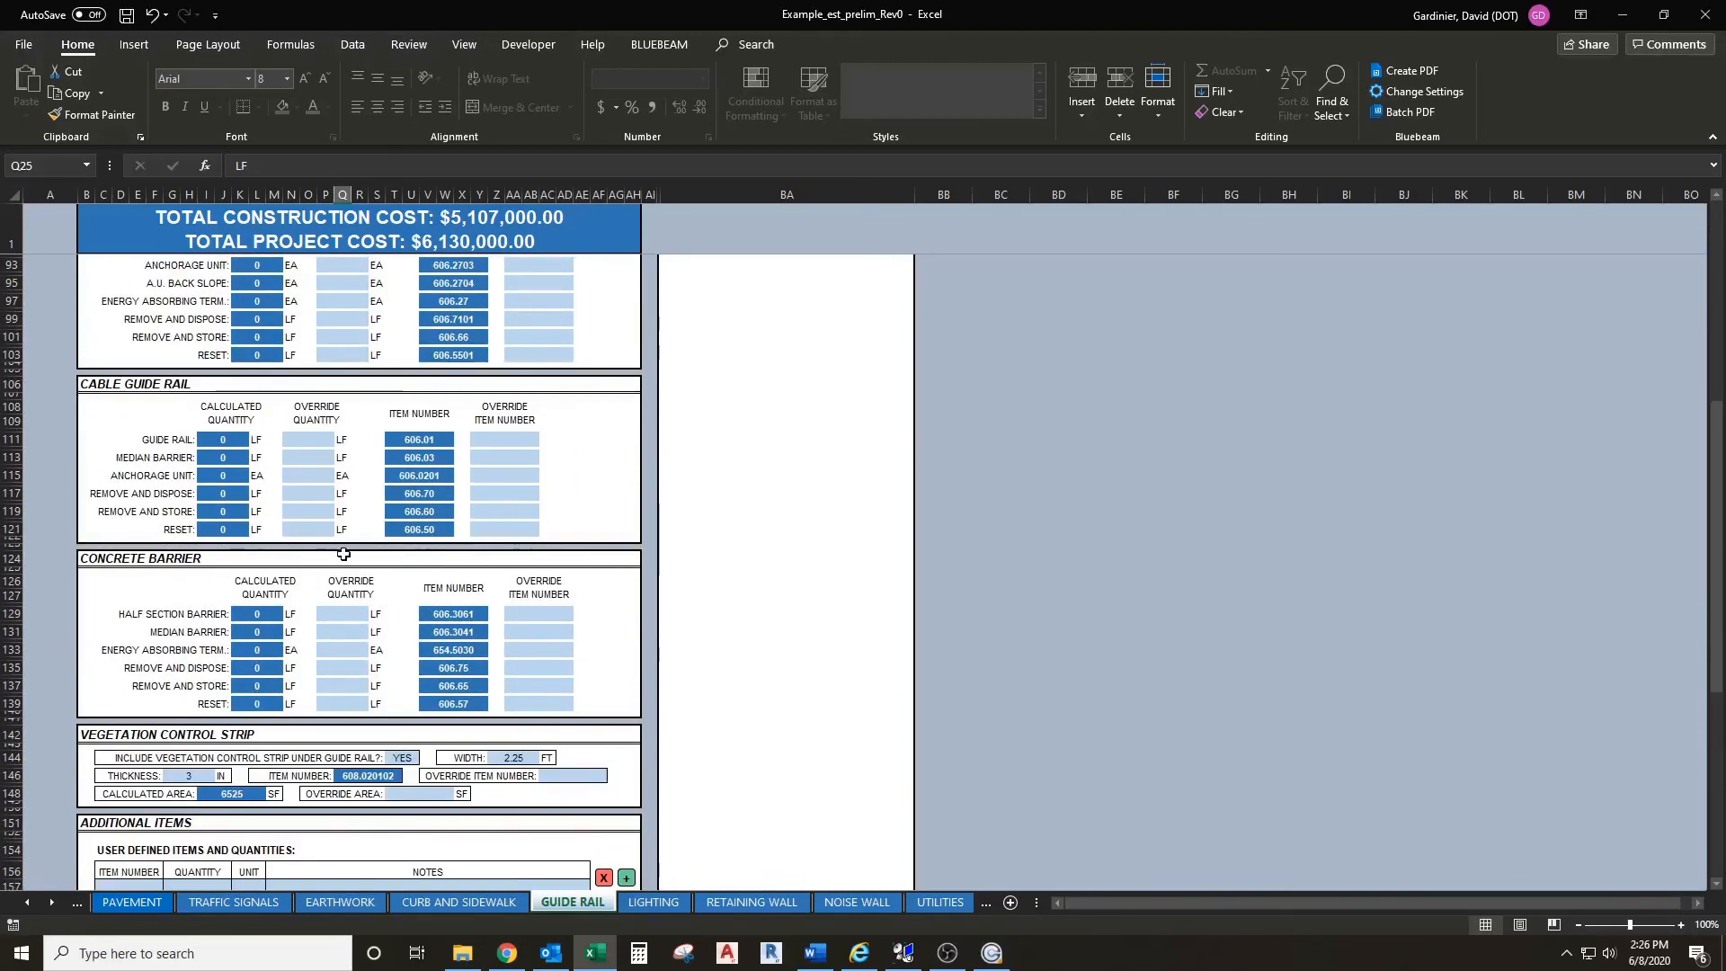
pyautogui.scroll(-1, 355, 555)
pyautogui.scroll(-2, 386, 564)
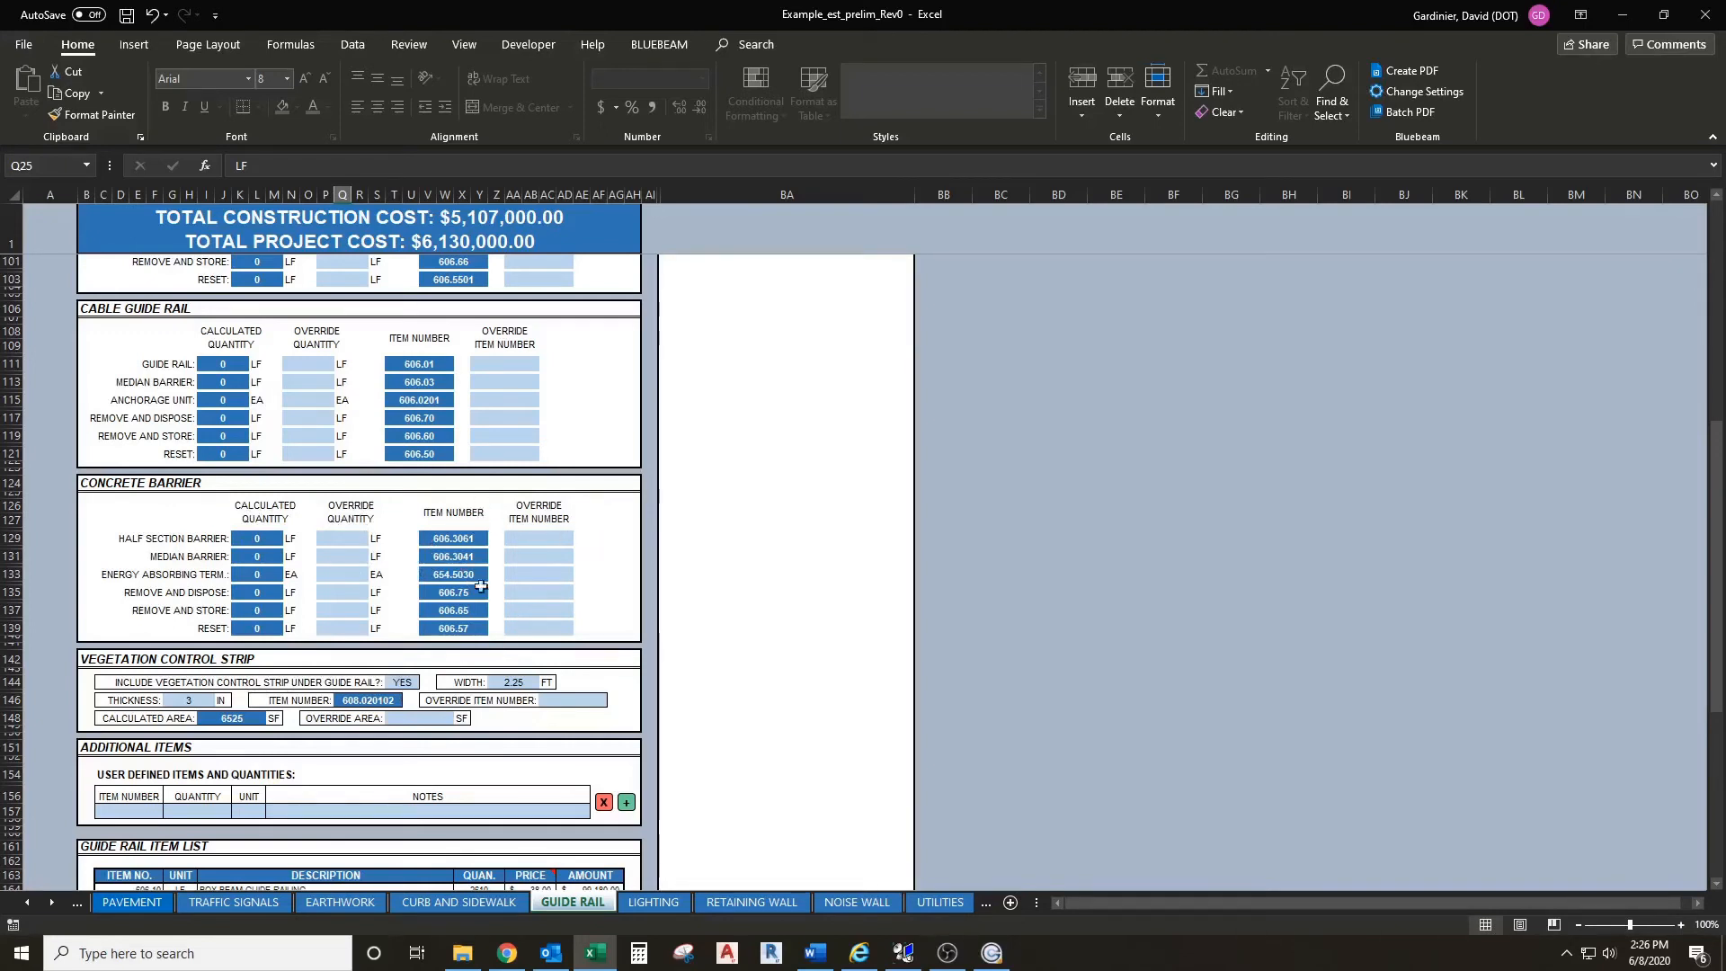
pyautogui.scroll(-3, 628, 539)
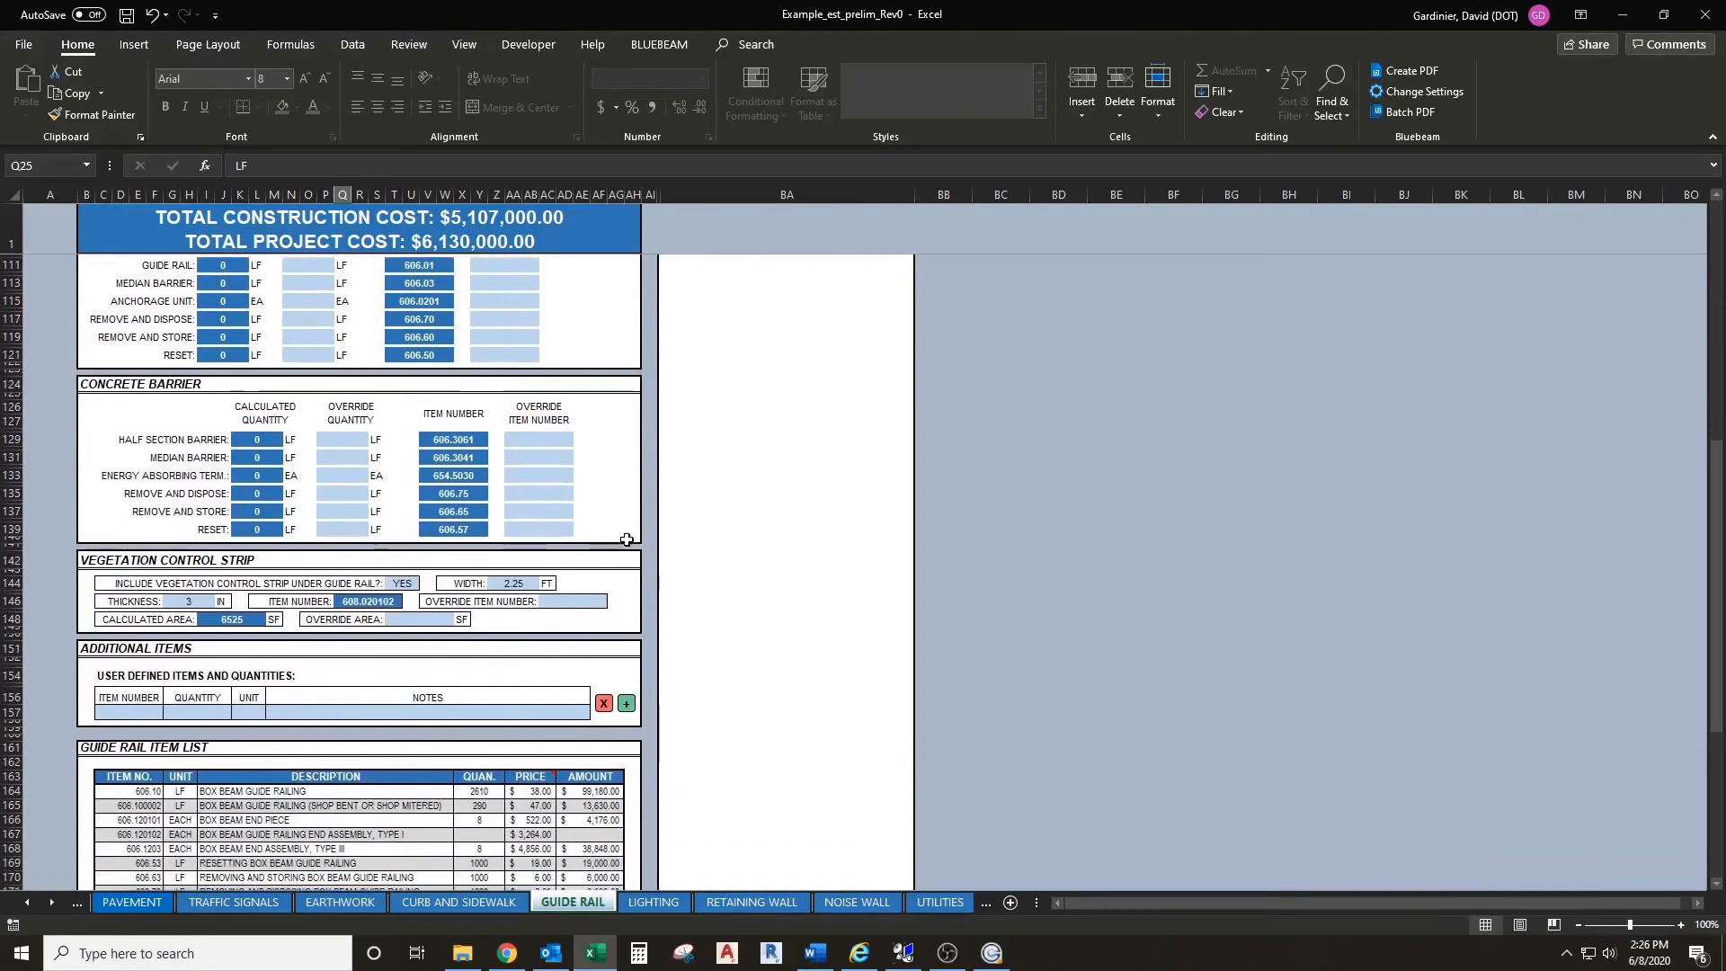
pyautogui.scroll(-3, 628, 530)
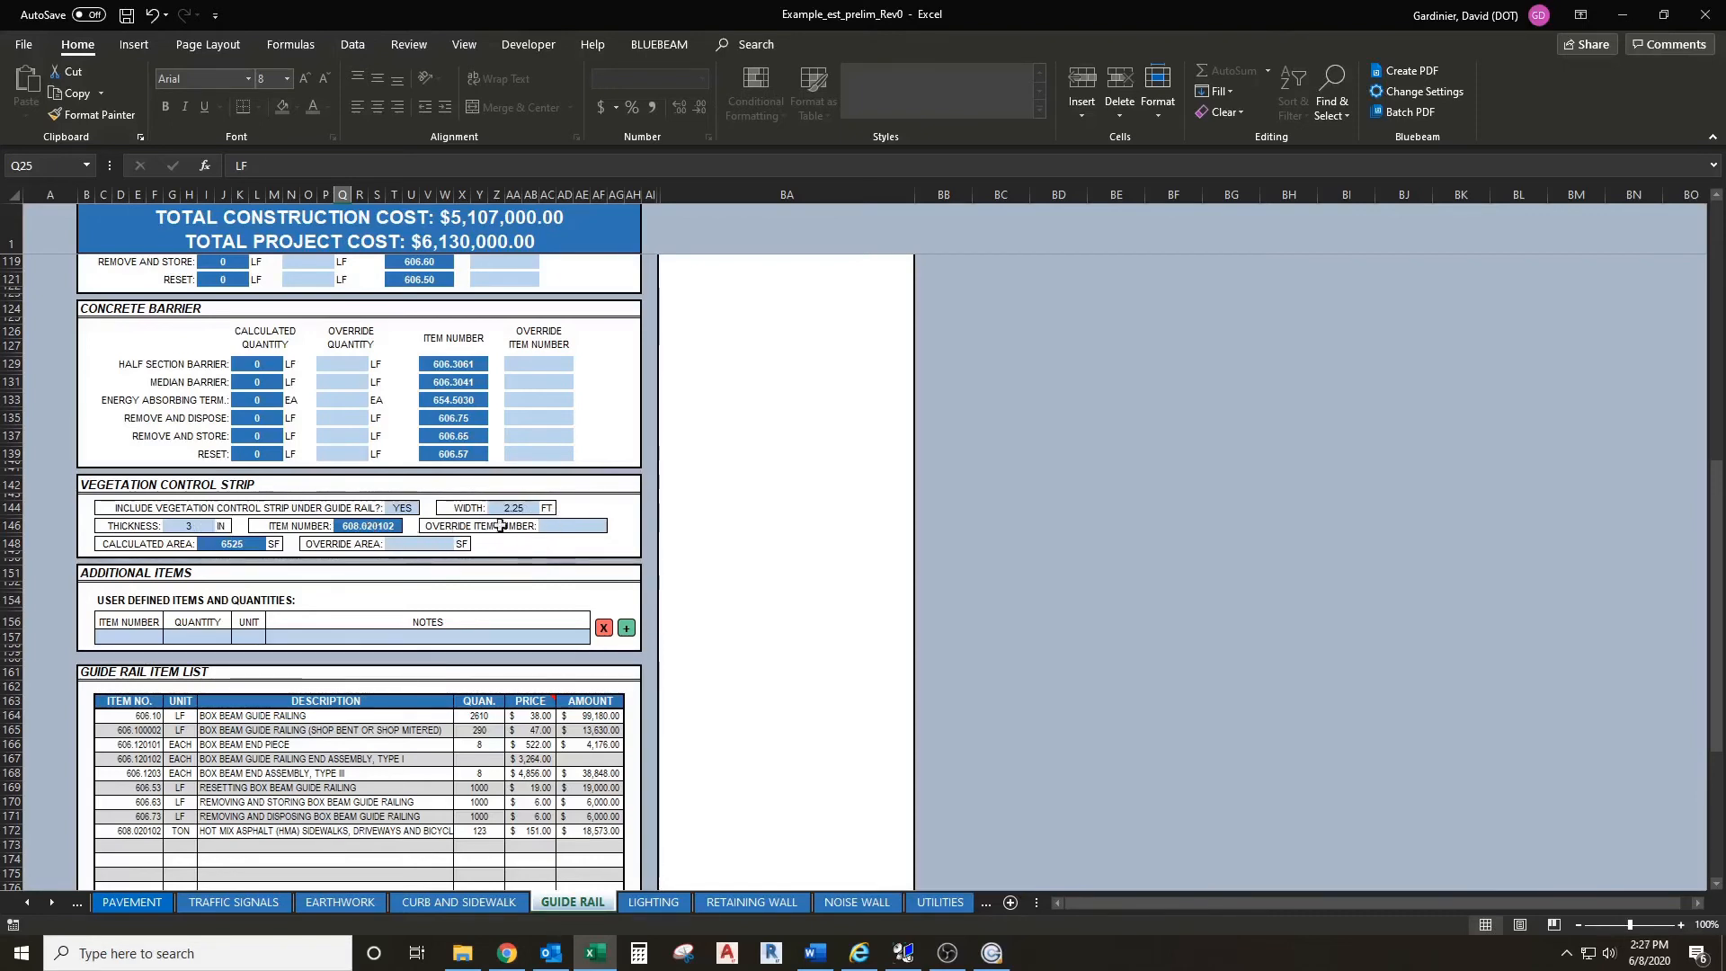
# Step: Set the vegetation control strip under guide rail option to YES and select its override item number cell
pyautogui.click(420, 511)
pyautogui.click(426, 510)
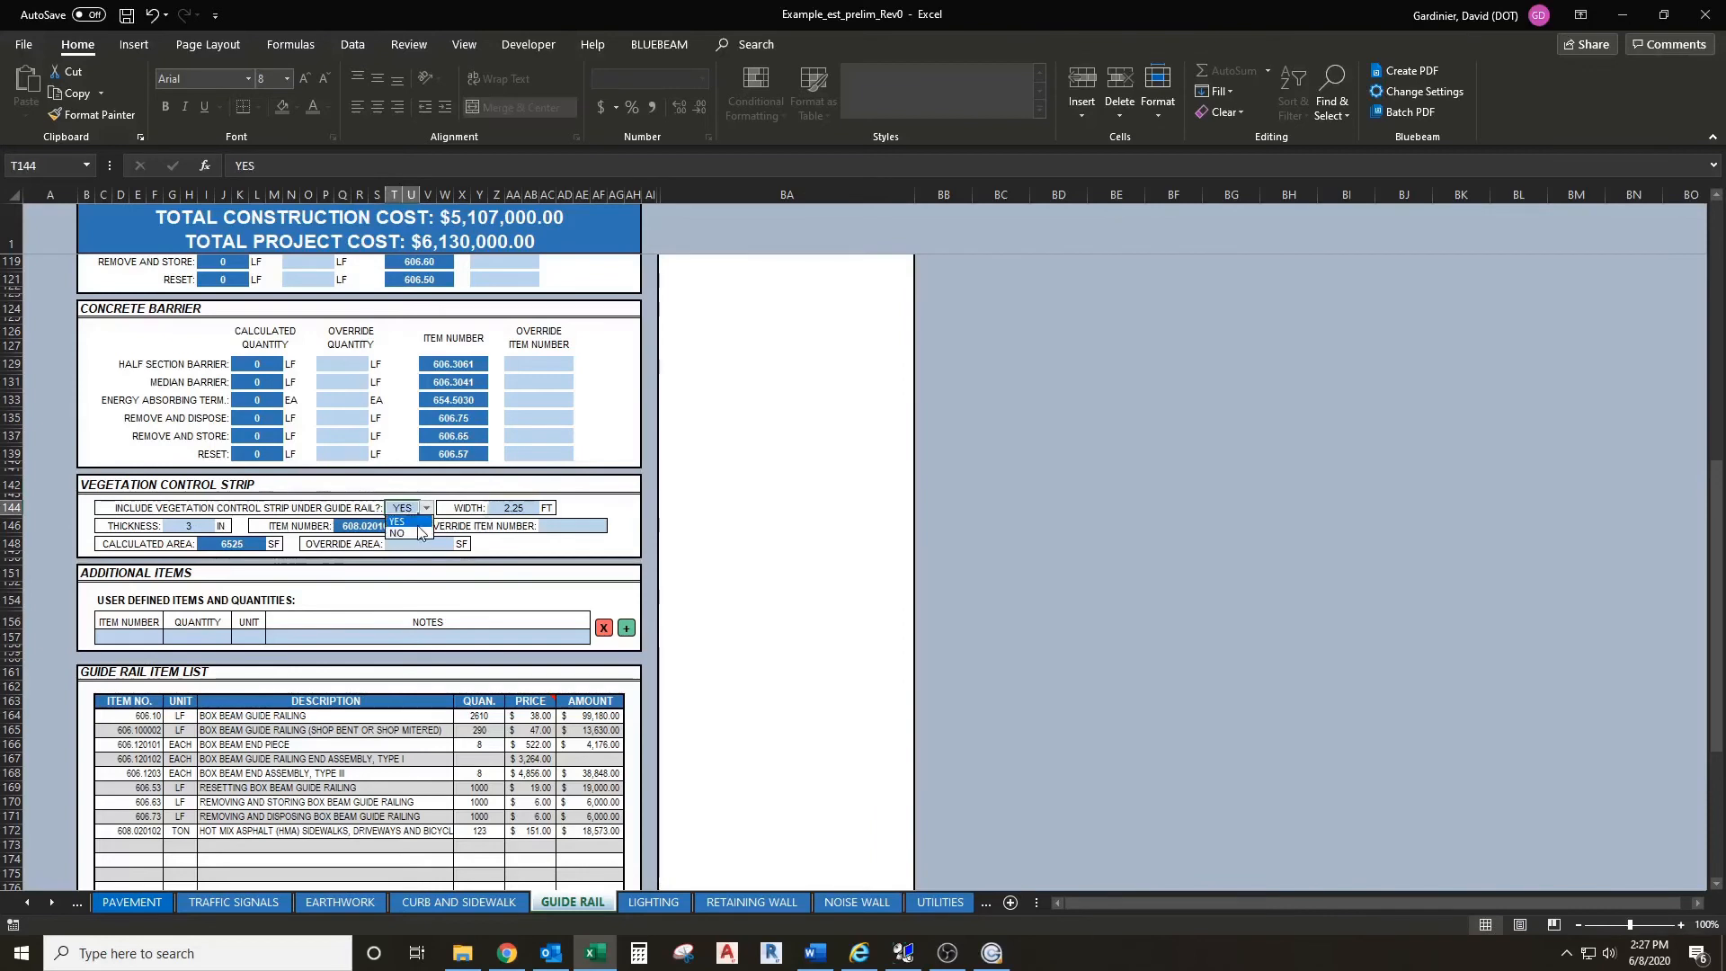
pyautogui.click(418, 522)
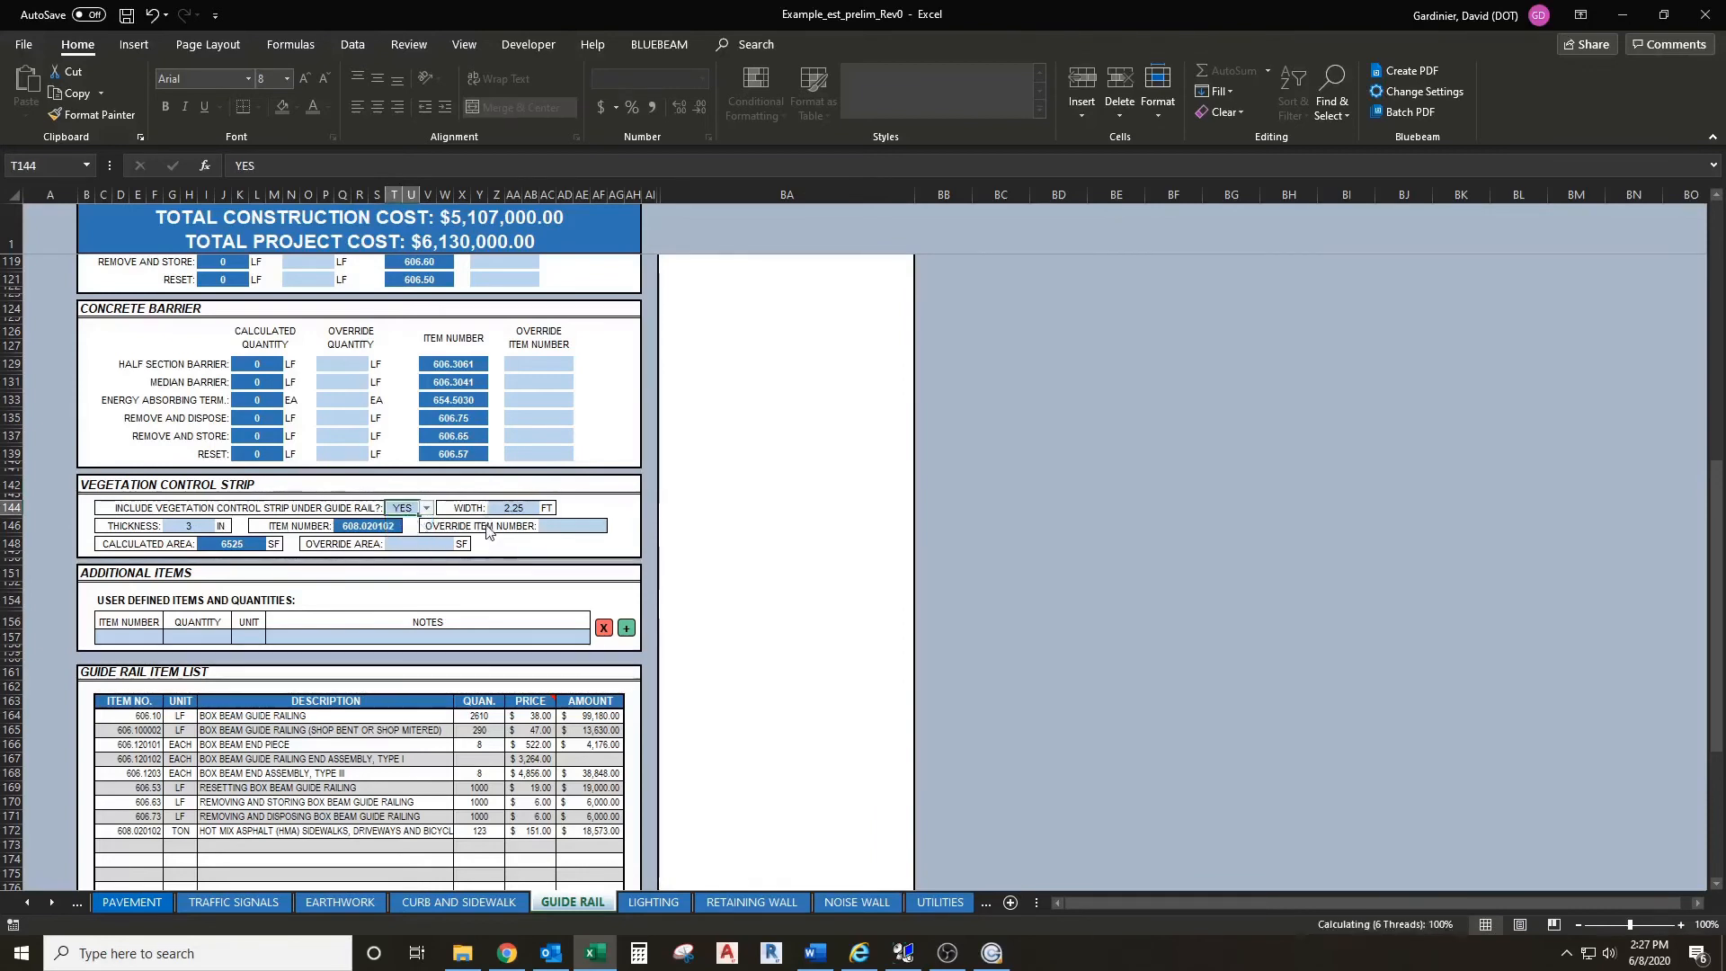
pyautogui.click(486, 529)
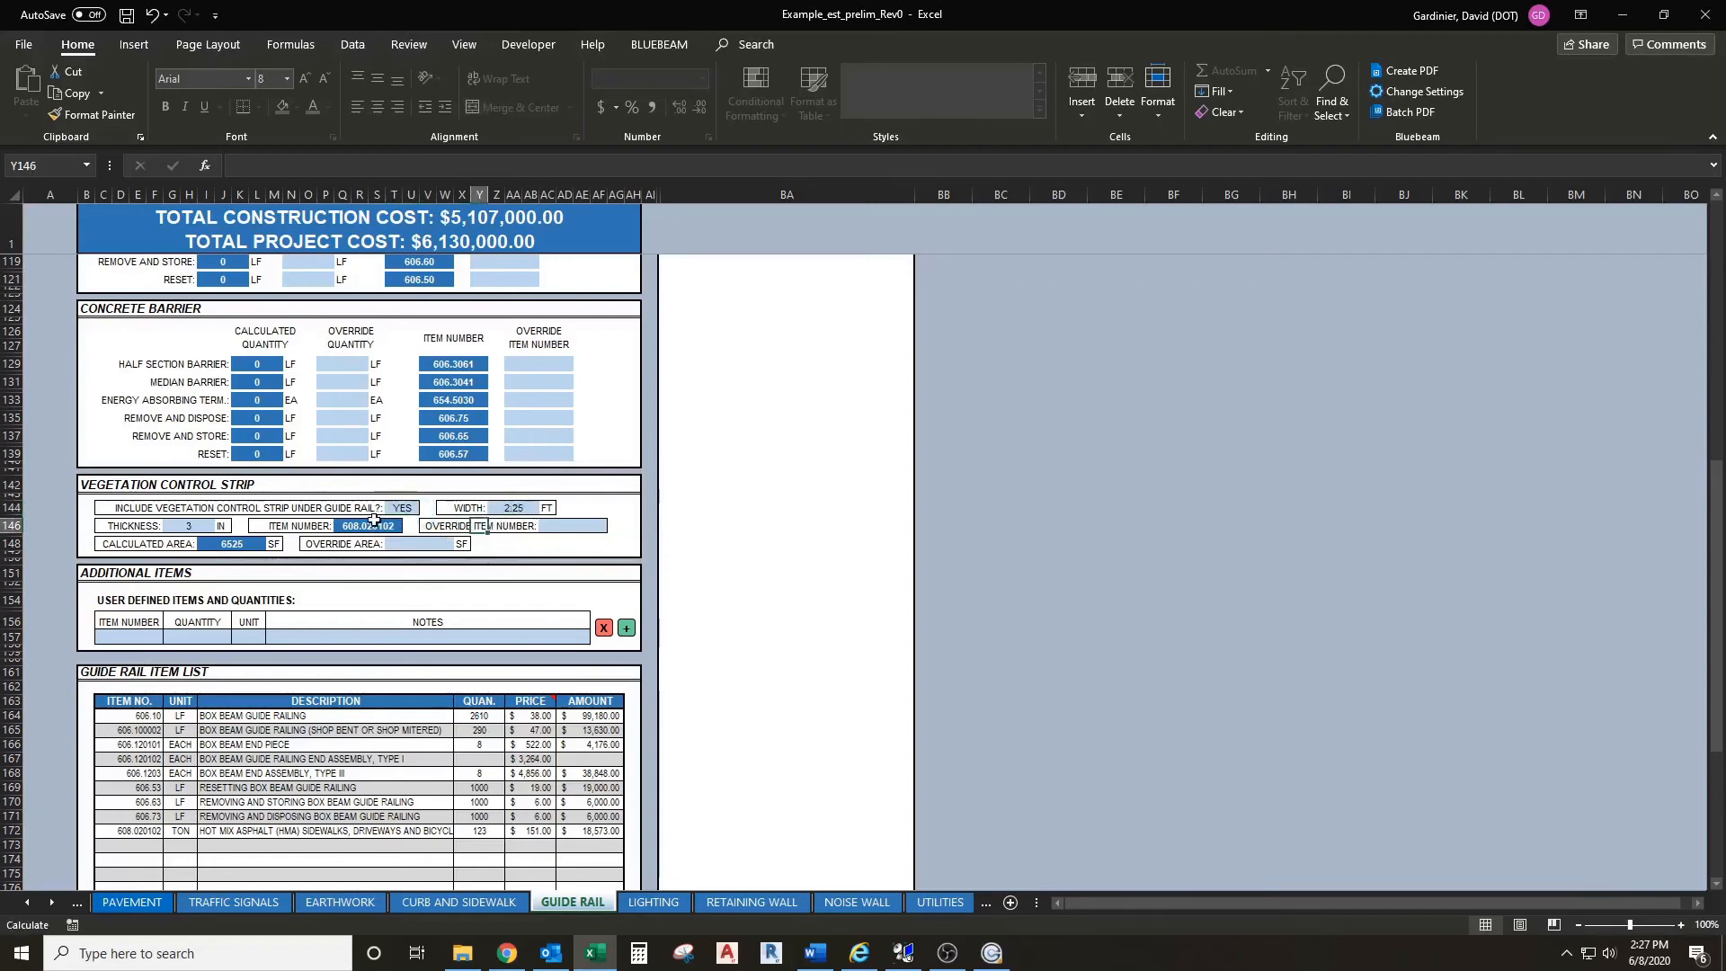
pyautogui.click(570, 529)
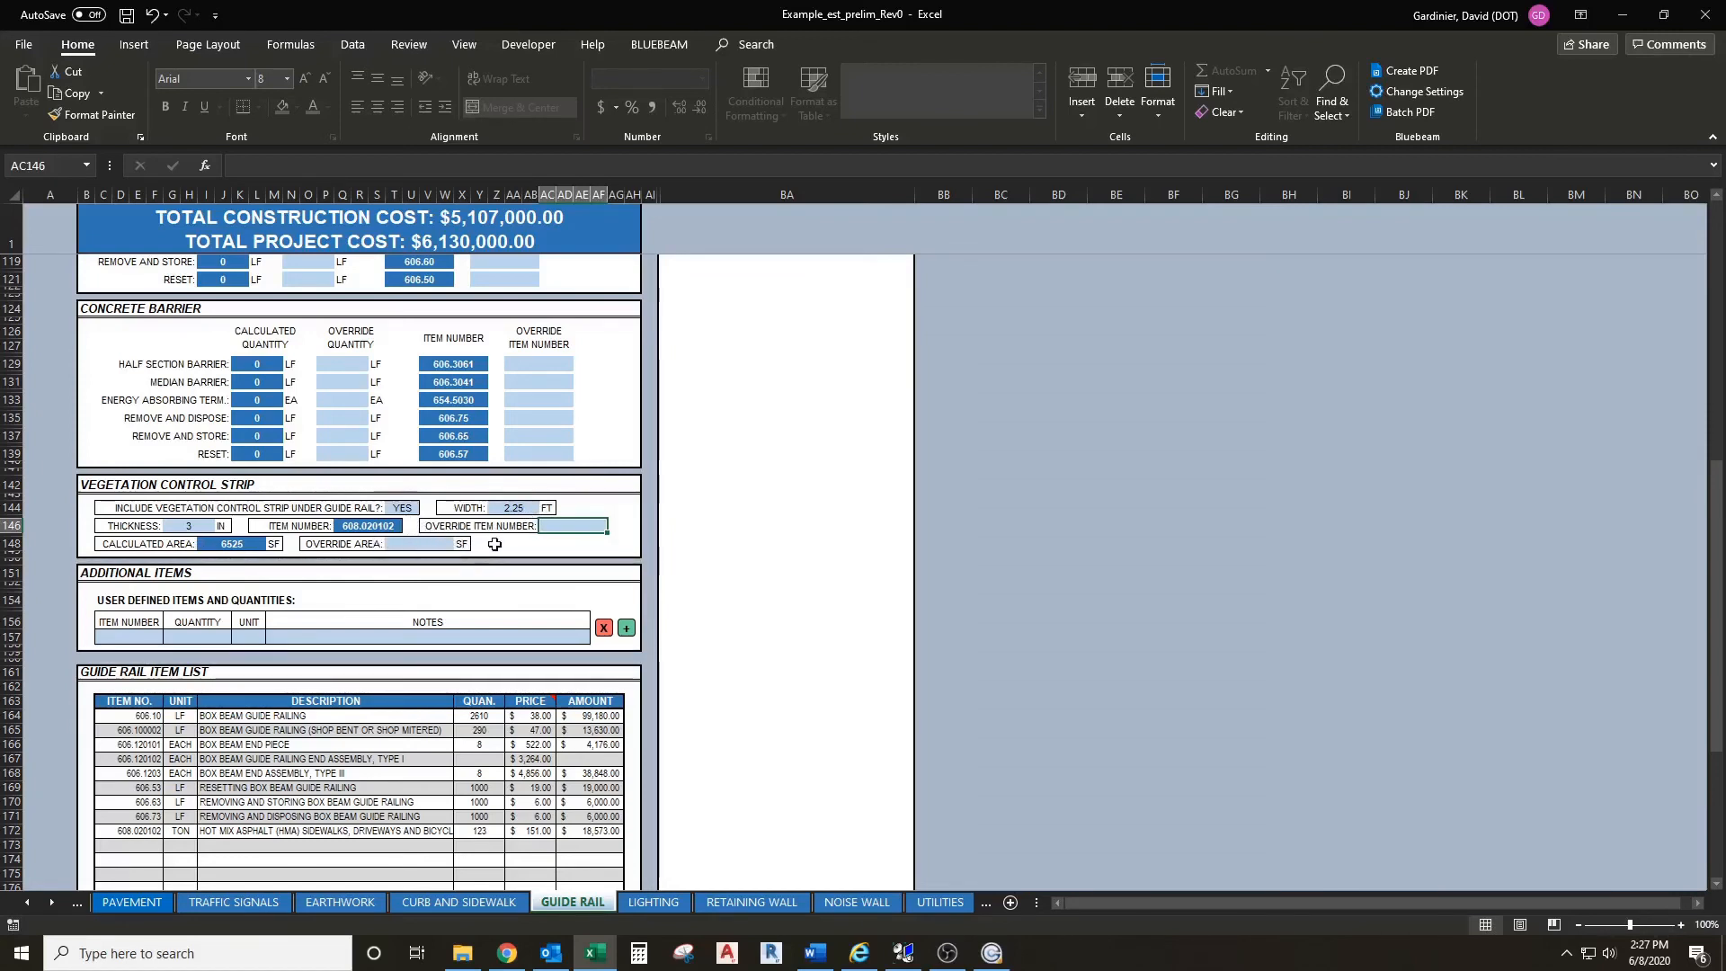
# Step: Examine the item number, quantity, unit and notes cells for user defined additional items
pyautogui.scroll(-1, 499, 541)
pyautogui.scroll(-1, 495, 539)
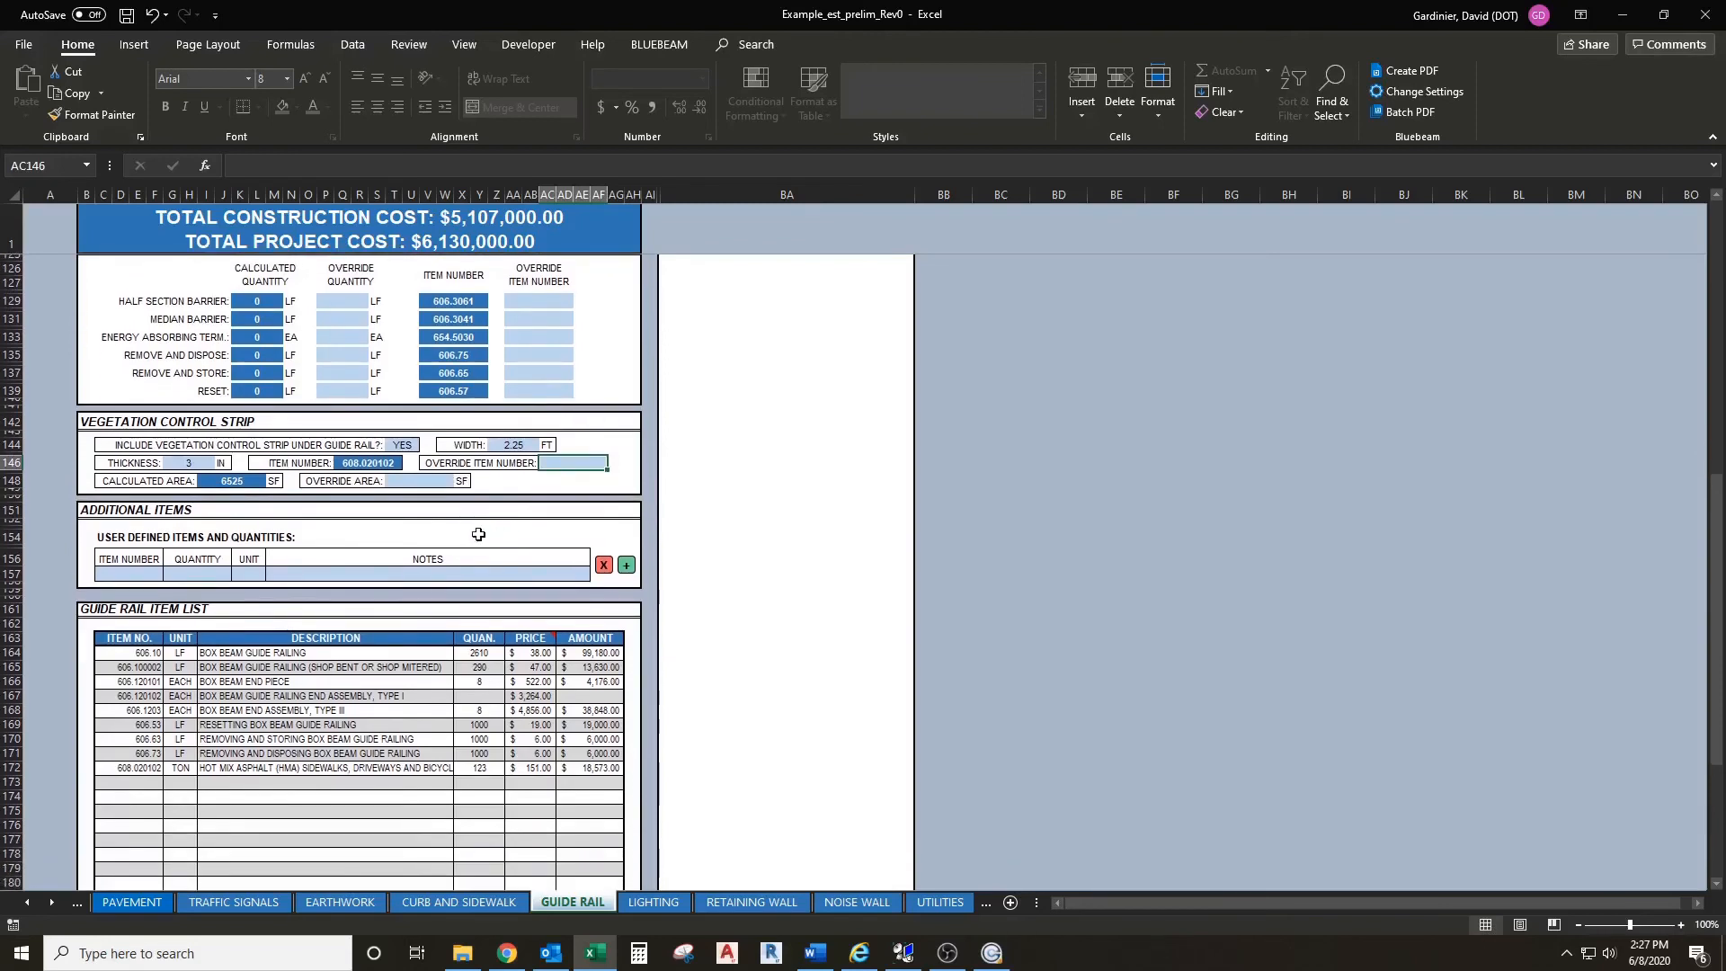
pyautogui.scroll(-1, 291, 557)
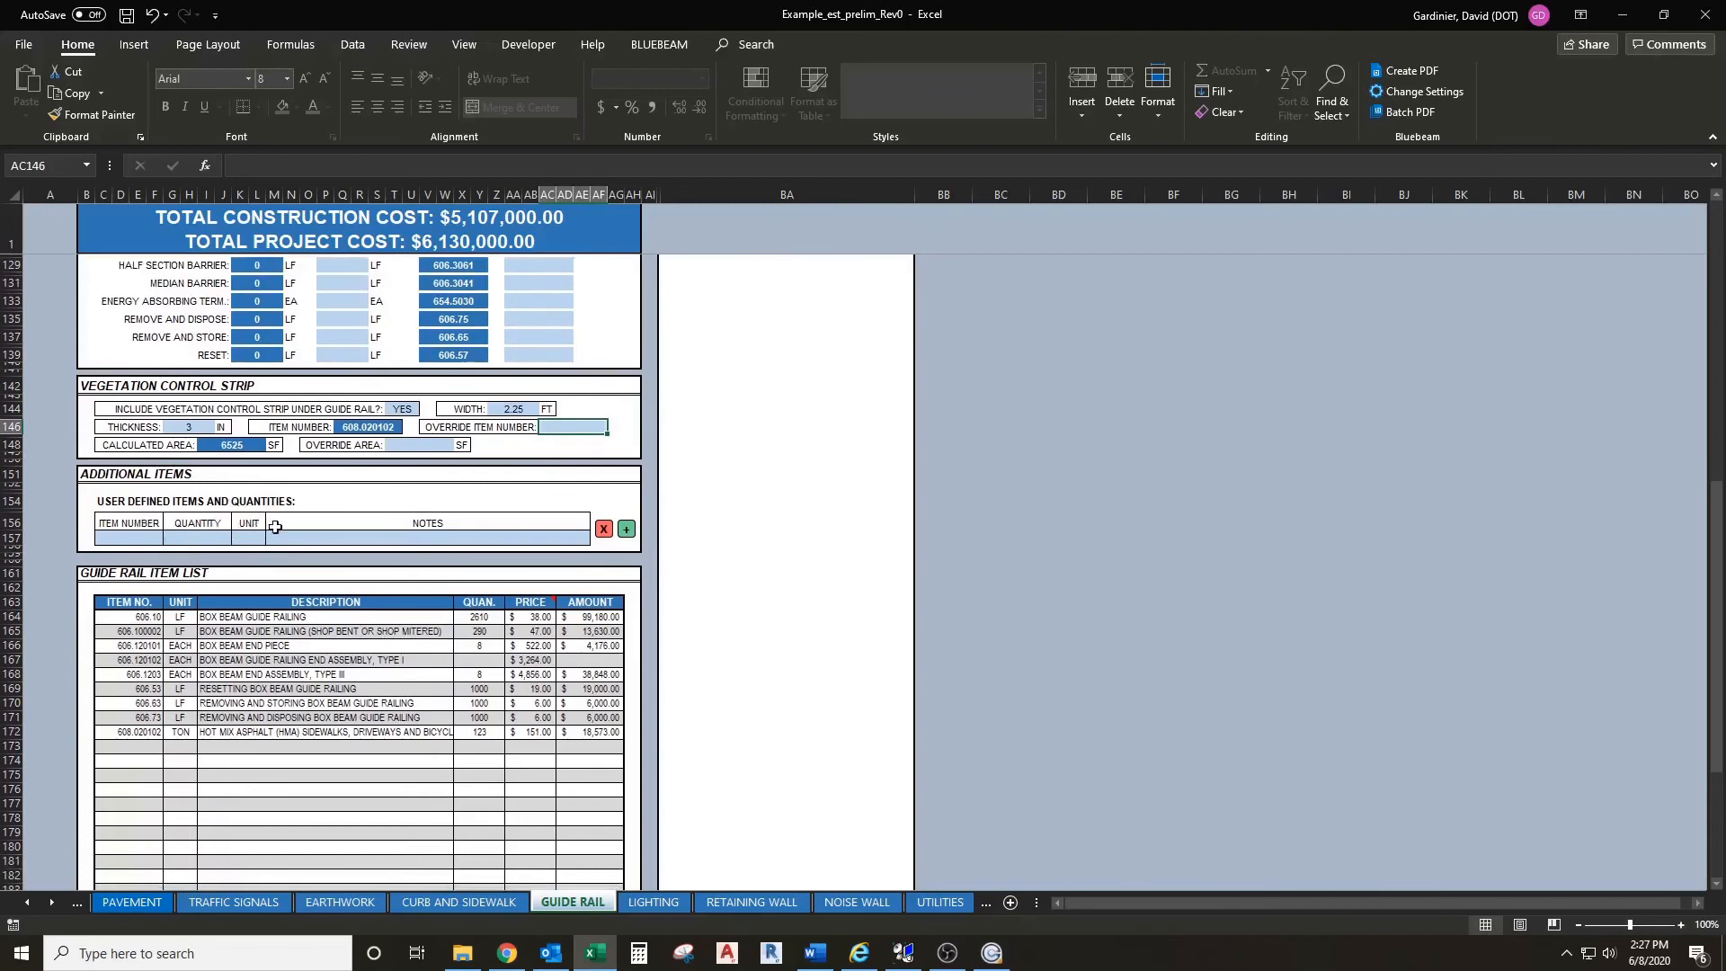
pyautogui.click(140, 539)
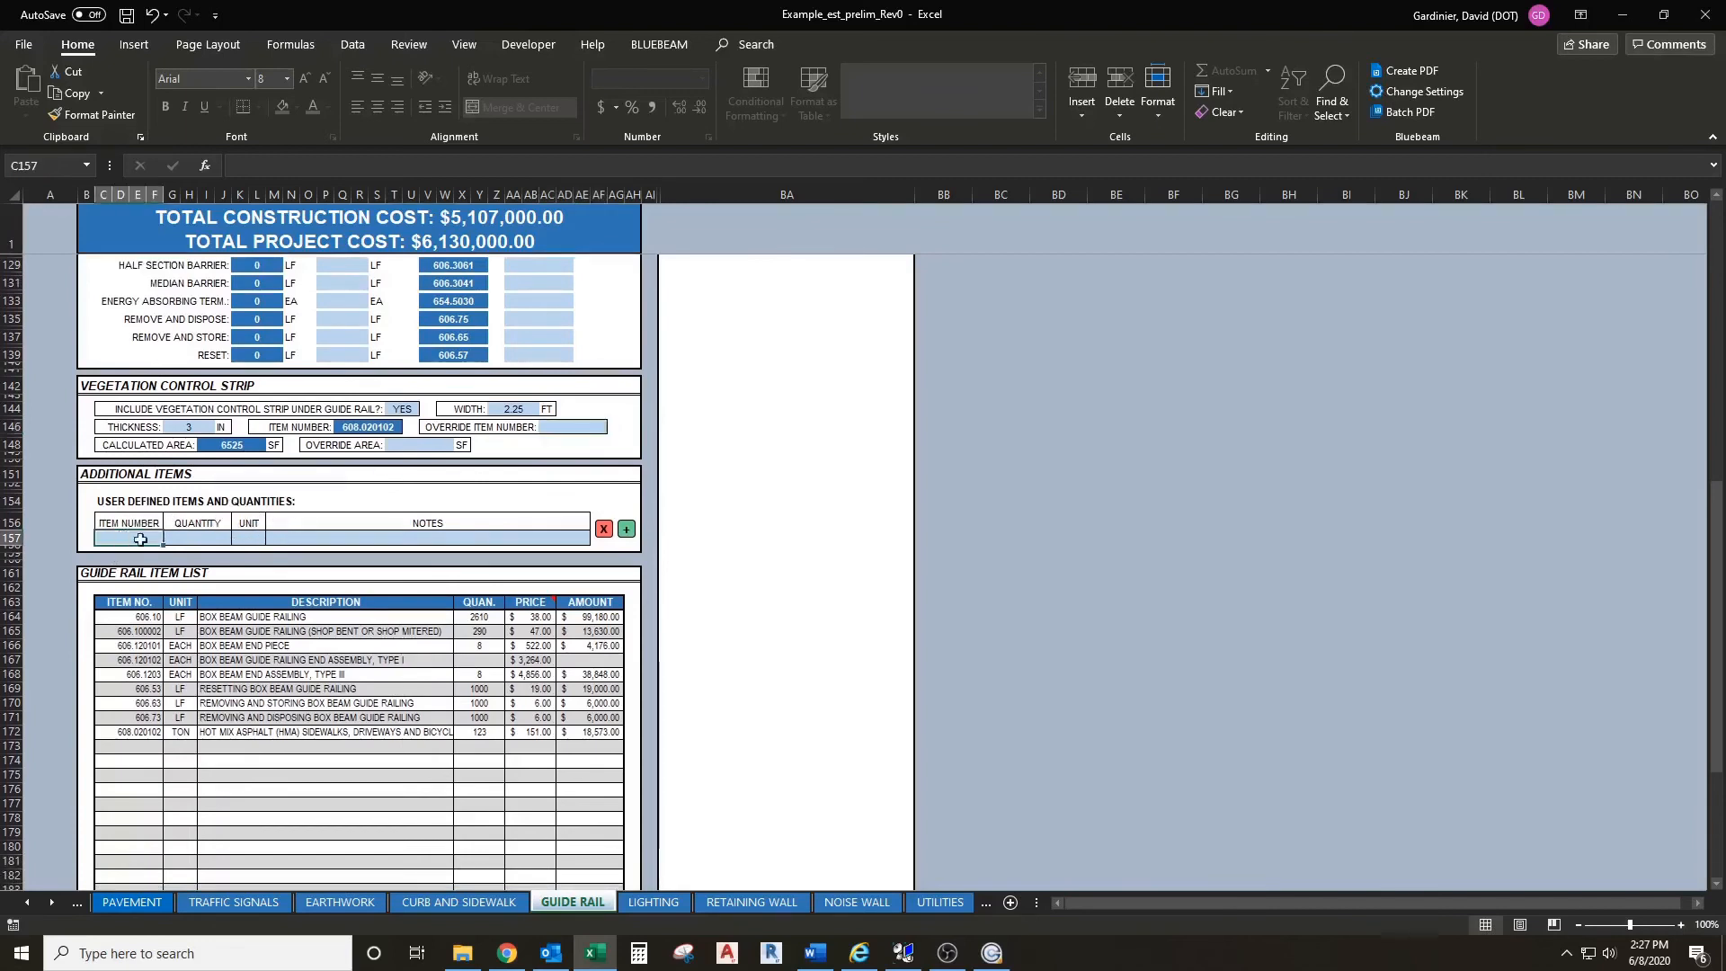
pyautogui.click(187, 537)
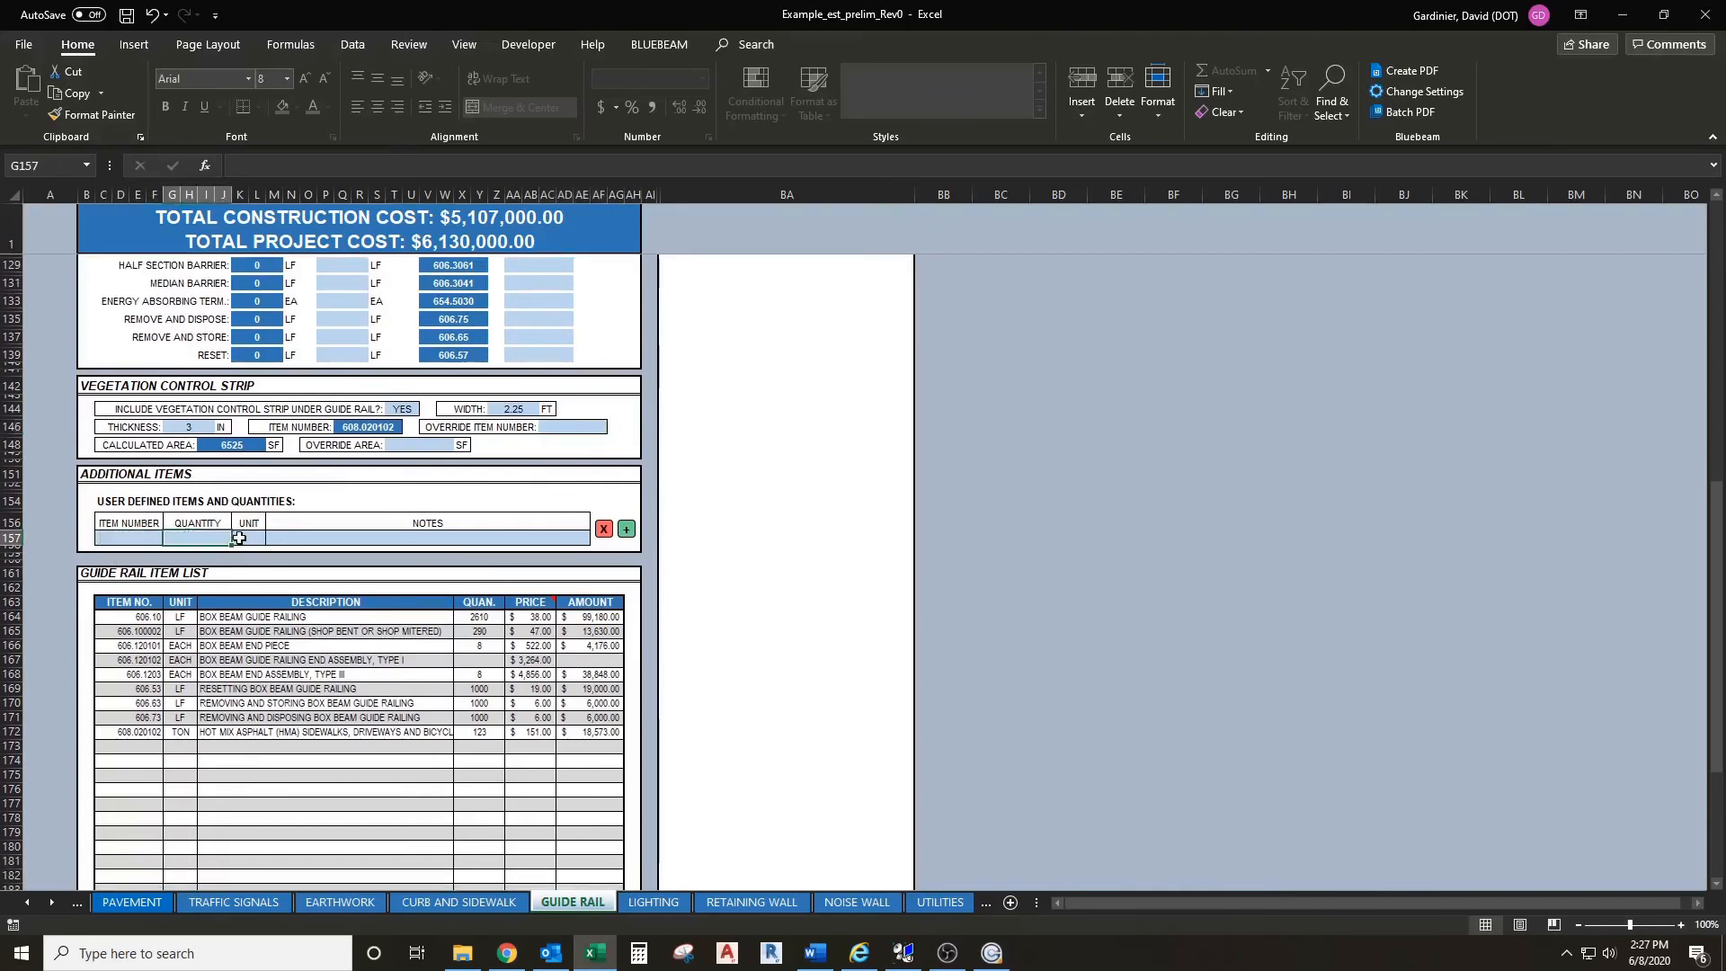
pyautogui.click(256, 537)
pyautogui.click(299, 538)
pyautogui.scroll(-1, 313, 549)
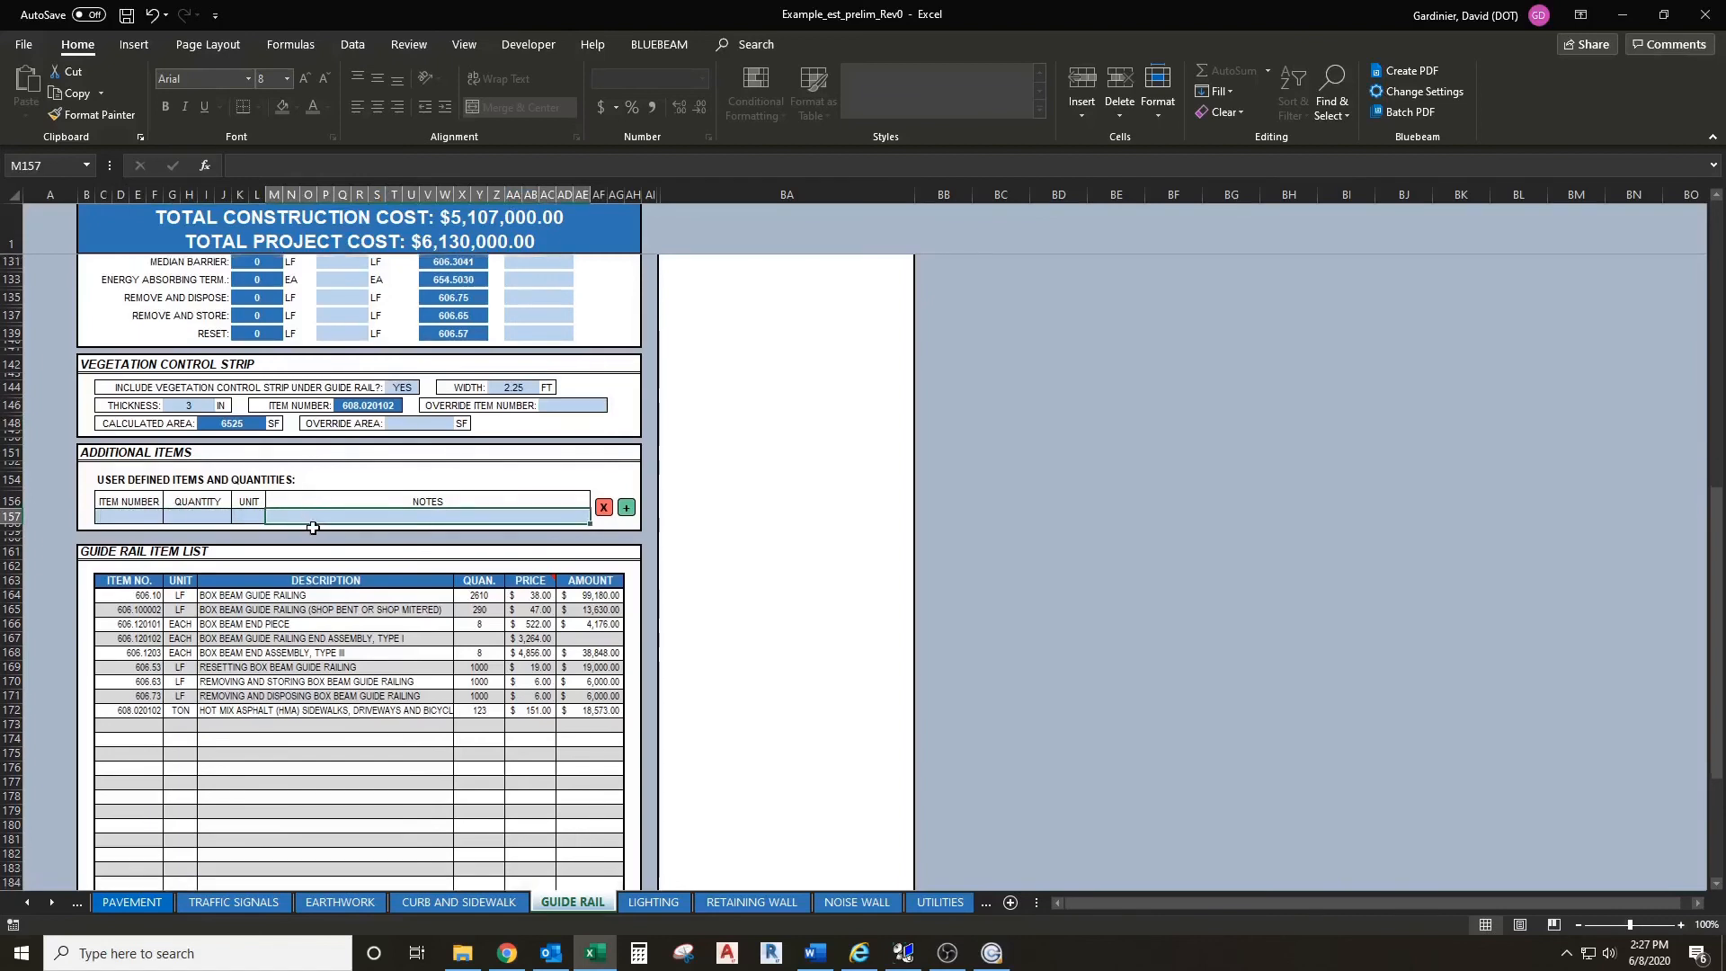
pyautogui.scroll(-1, 313, 526)
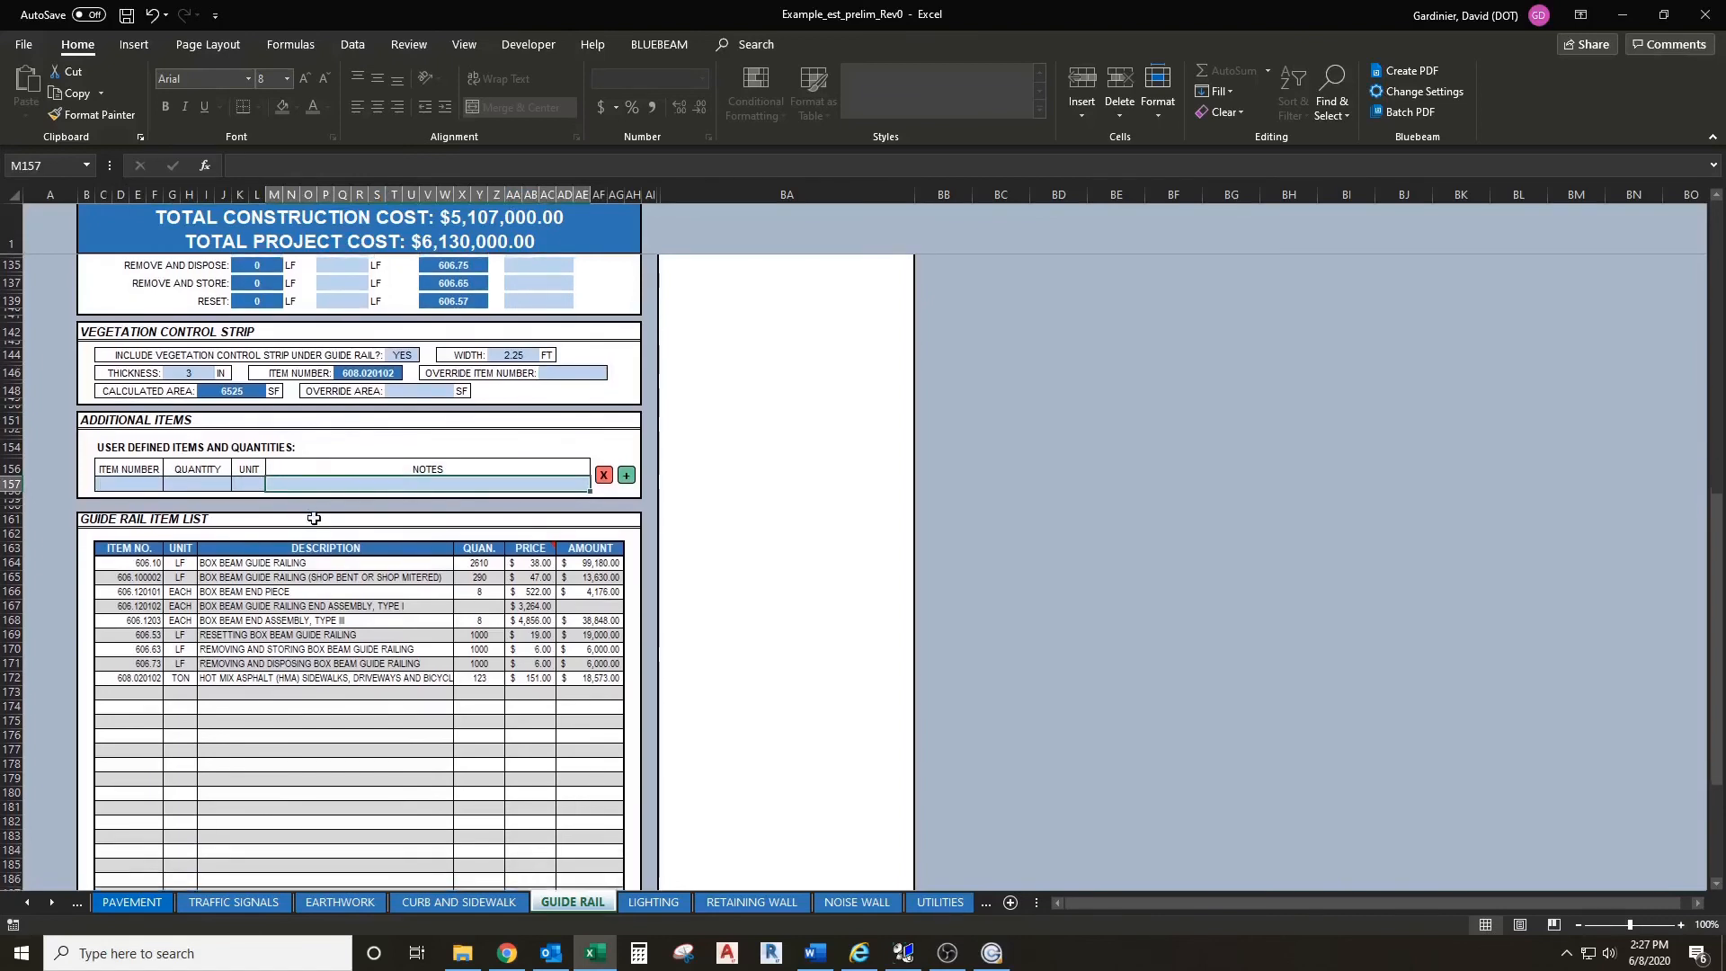
pyautogui.click(144, 485)
pyautogui.click(198, 488)
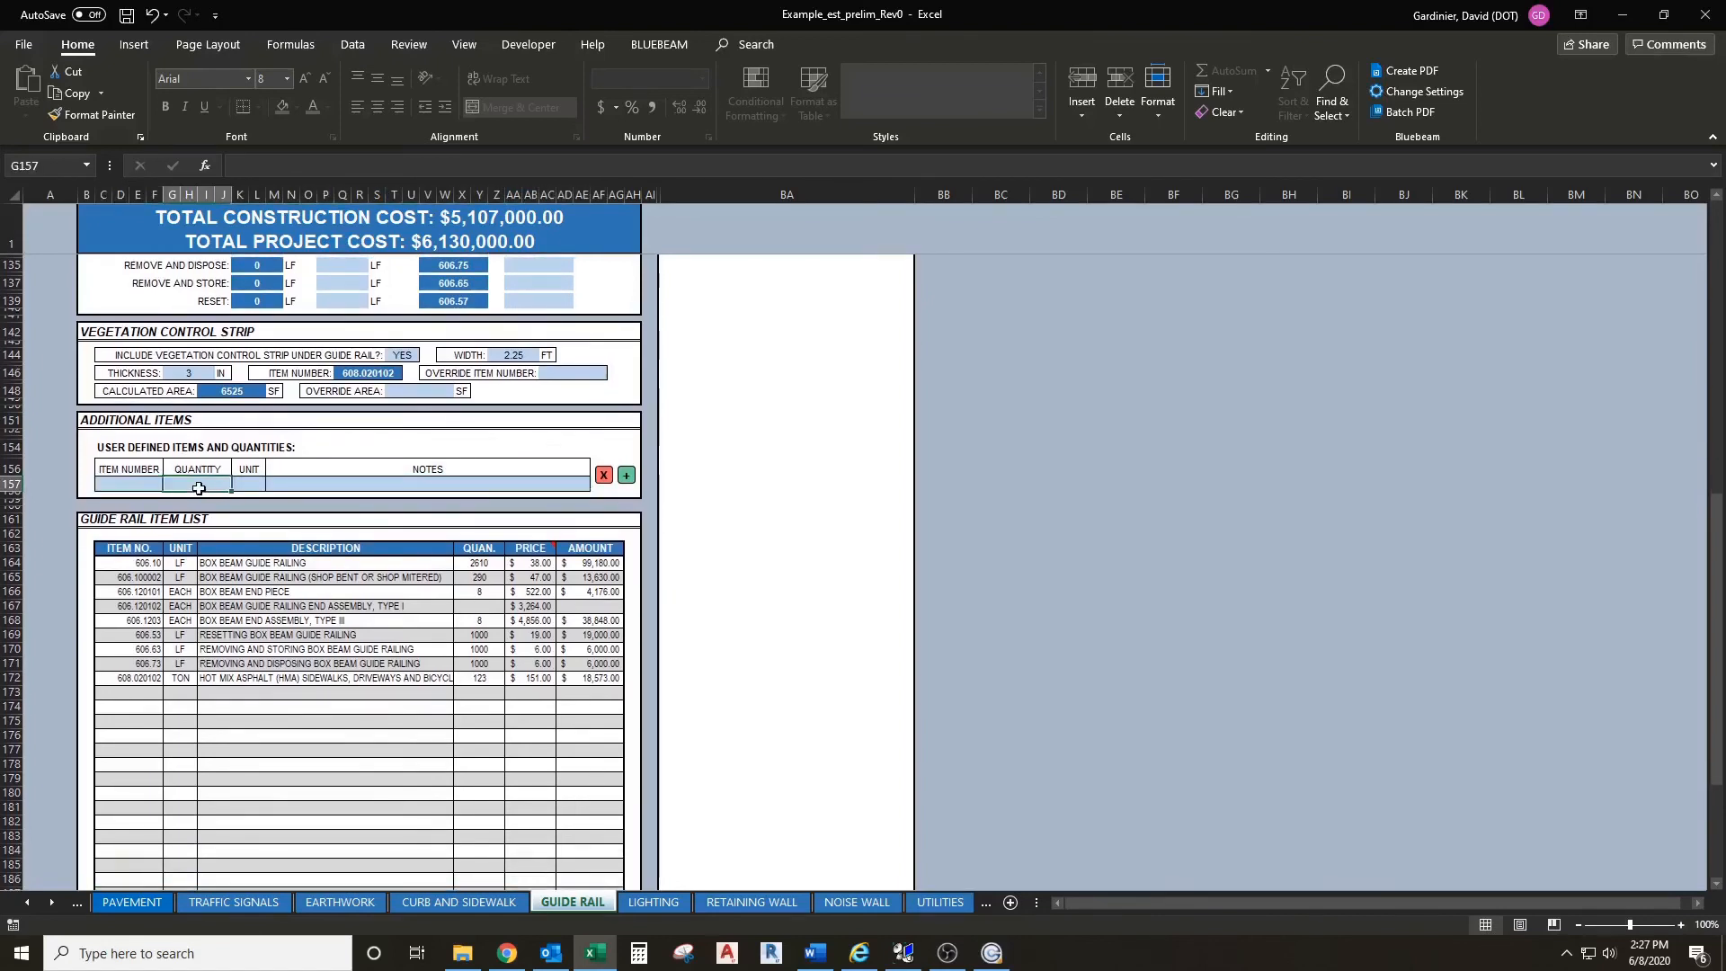
# Step: Review the guide rail item list down to its total at the end of the worksheet
pyautogui.scroll(-1, 394, 563)
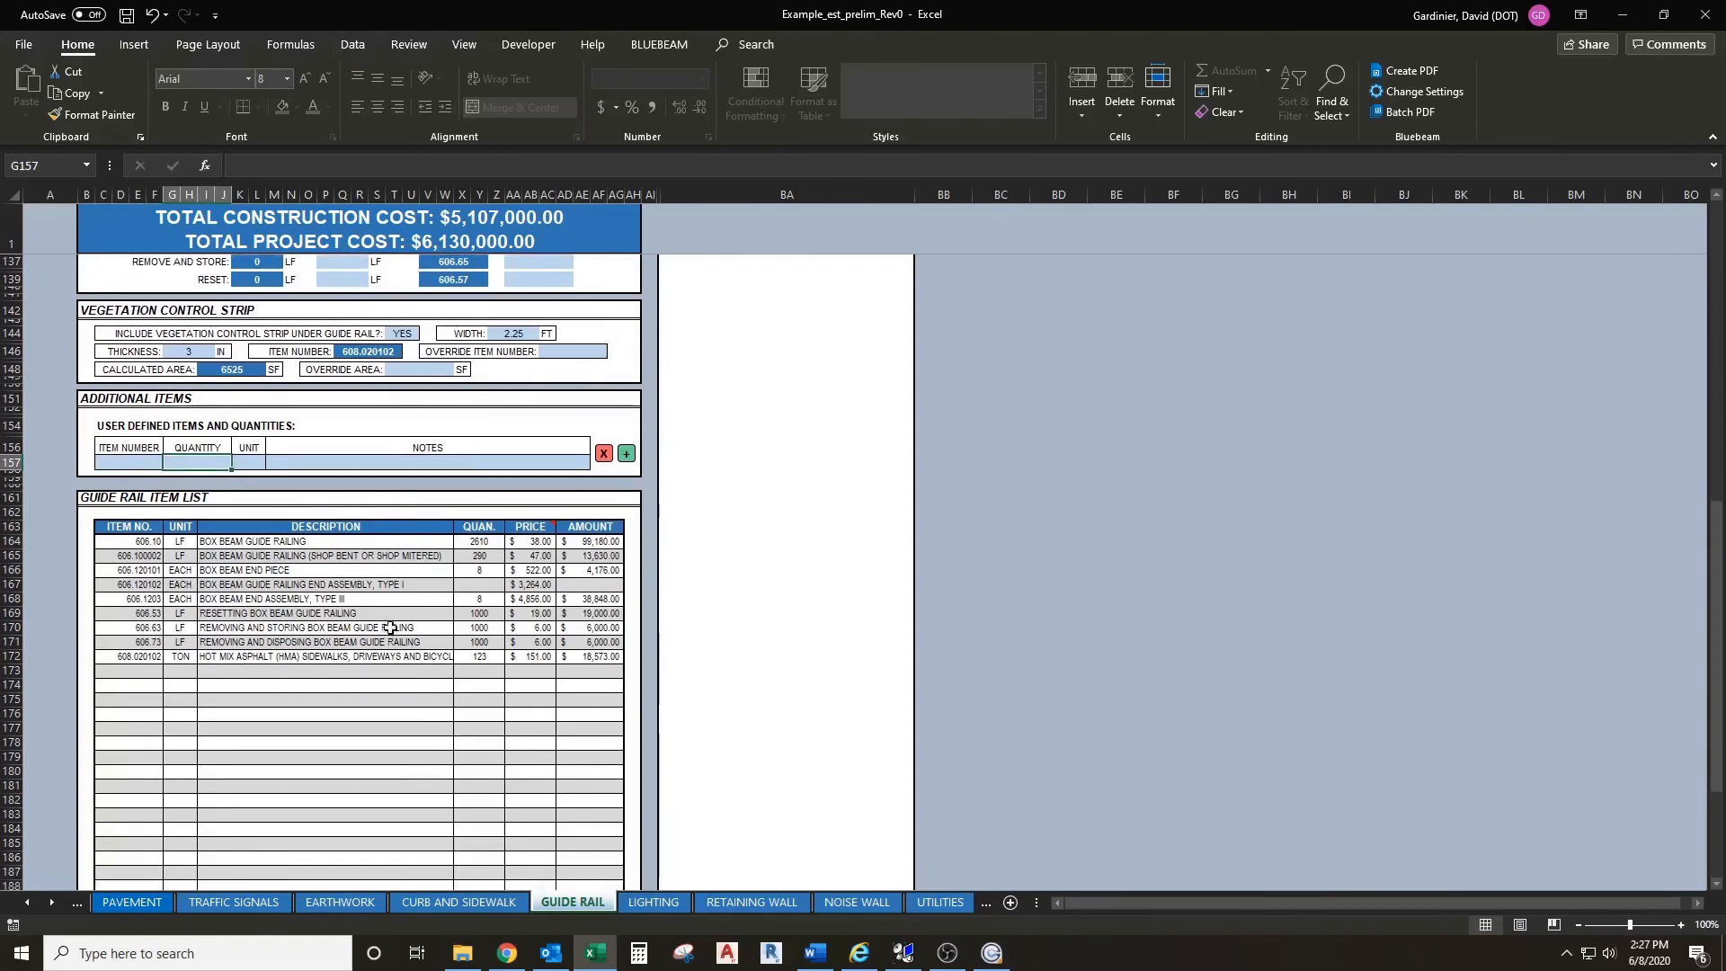
pyautogui.scroll(-2, 217, 503)
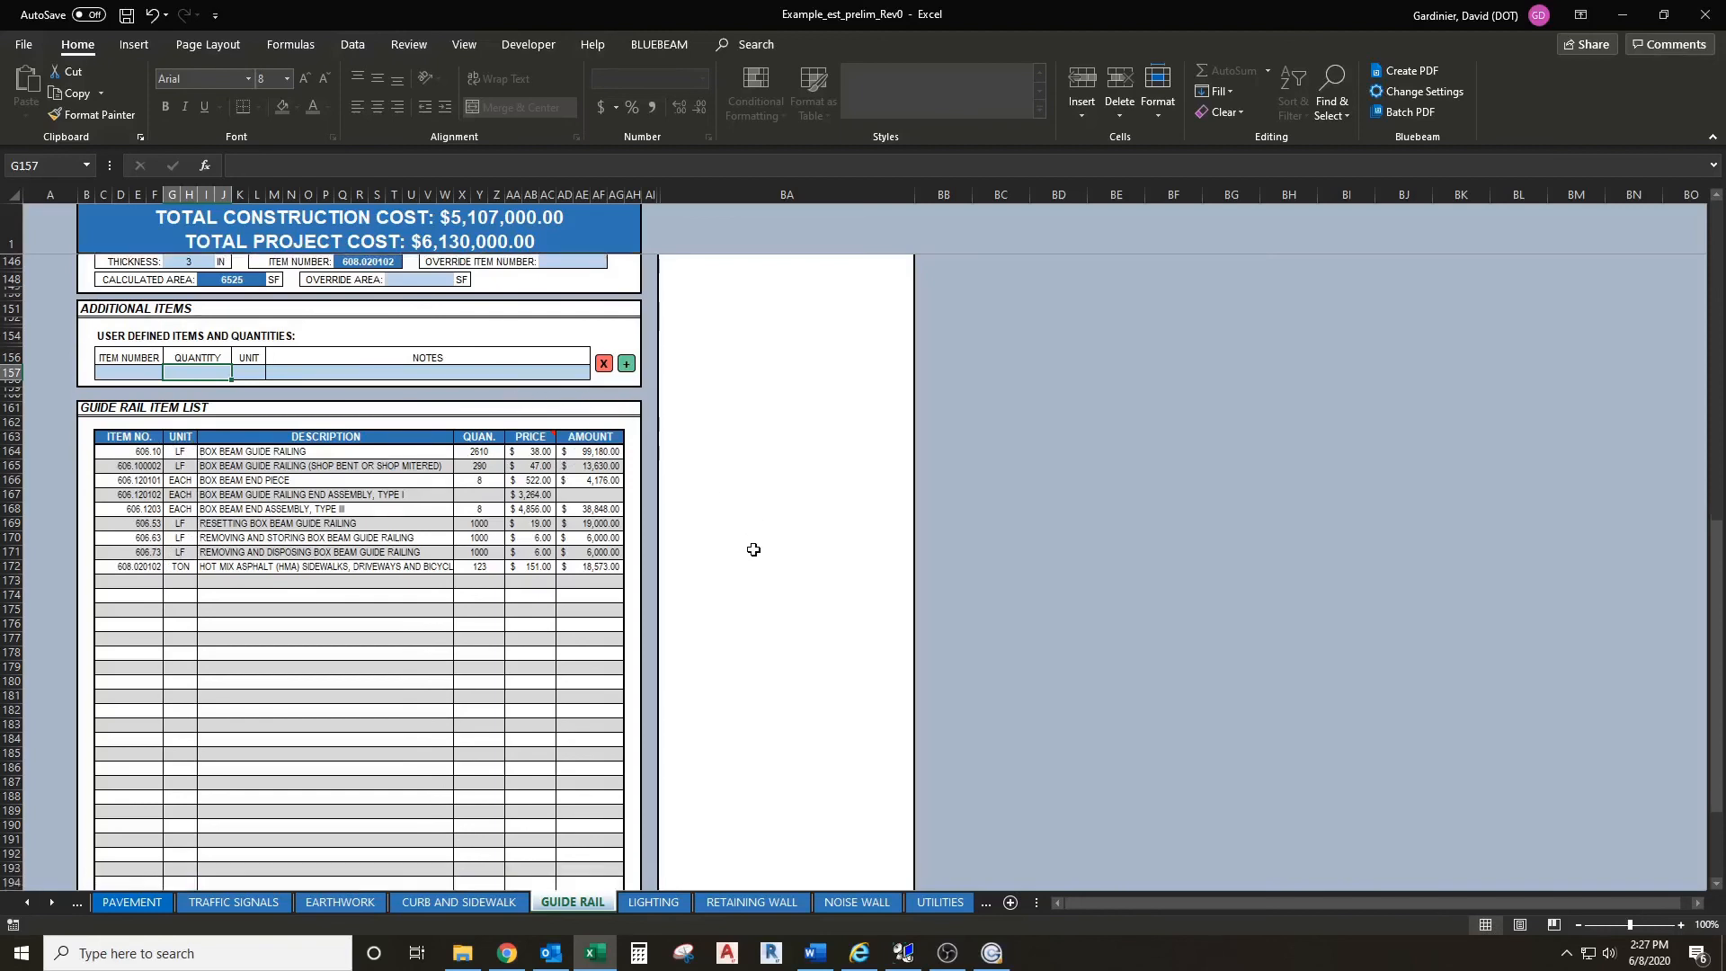
pyautogui.scroll(-2, 733, 508)
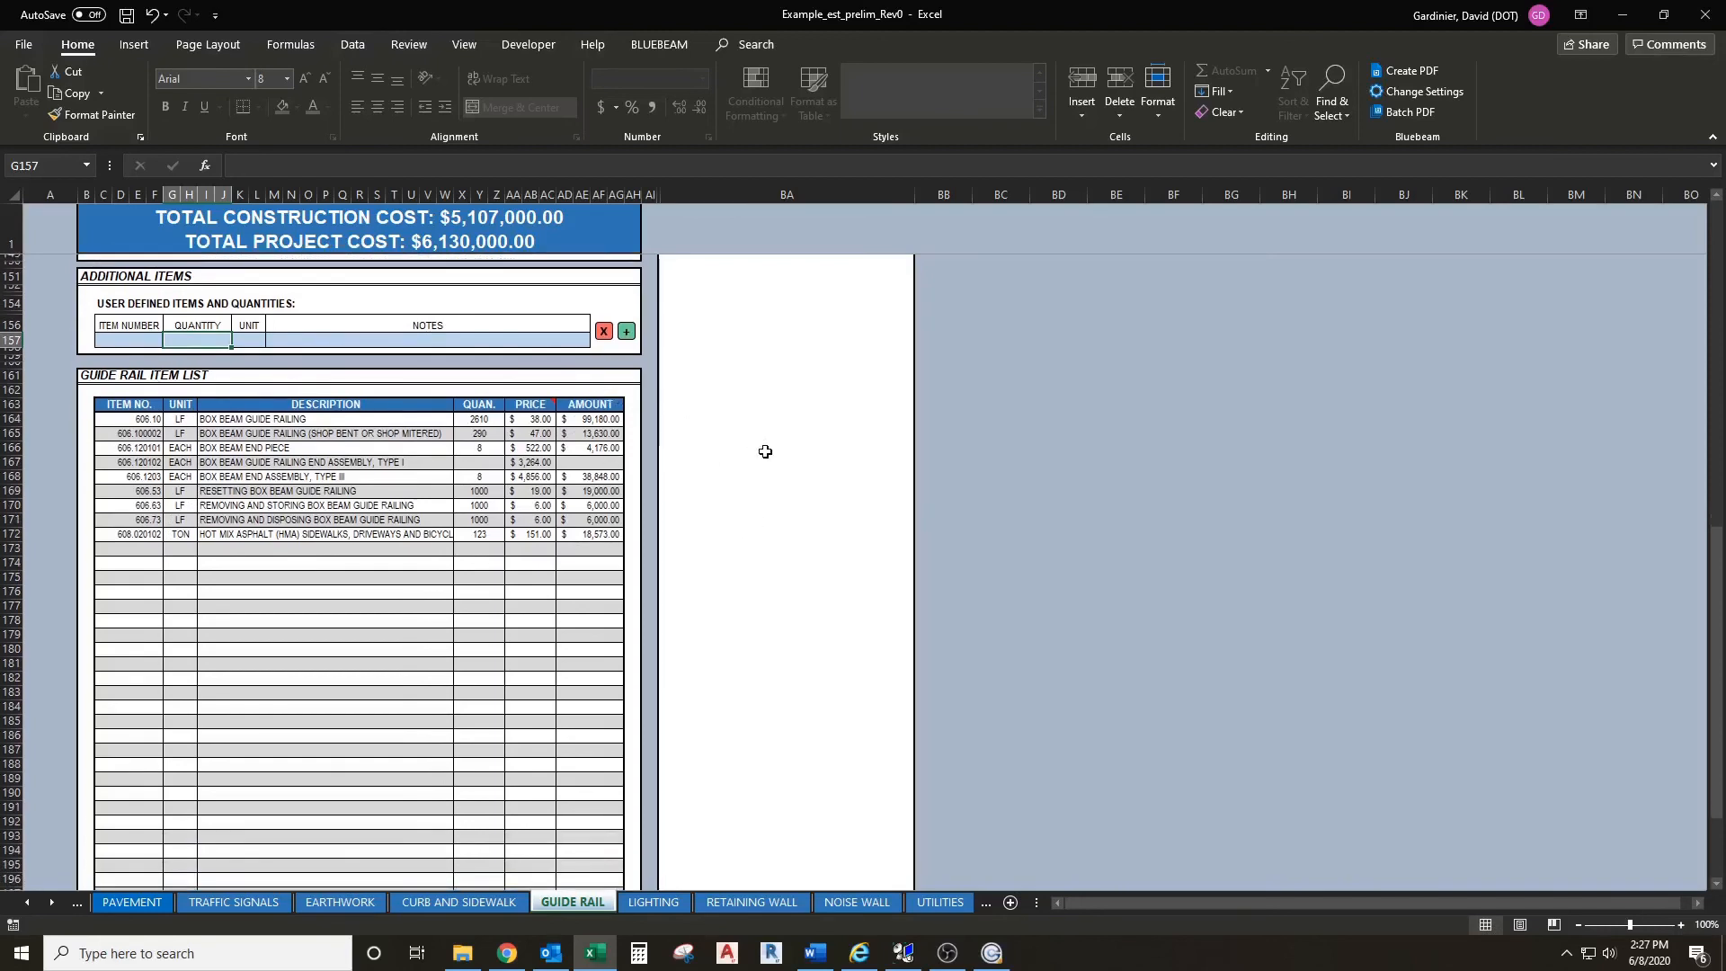
pyautogui.scroll(-2, 759, 450)
pyautogui.scroll(-7, 733, 441)
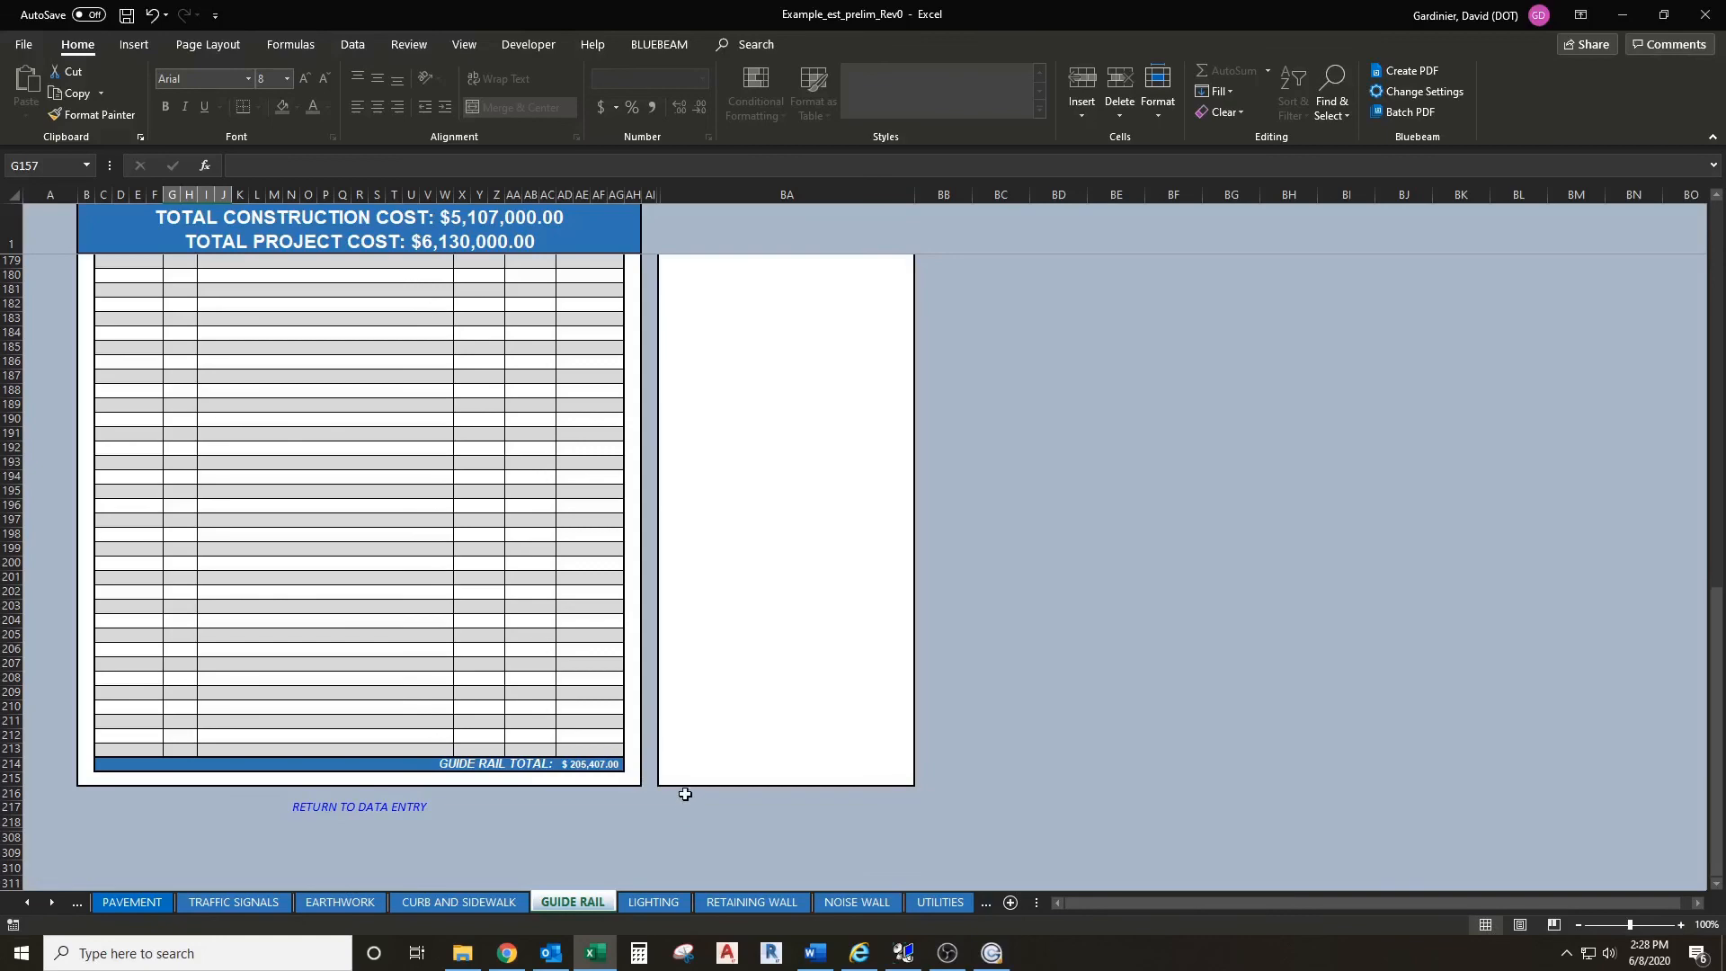
# Step: Return to the DATA ENTRY sheet and check the guide rail itemized subtotal and guide rail total
pyautogui.click(26, 903)
pyautogui.click(26, 903)
pyautogui.click(125, 902)
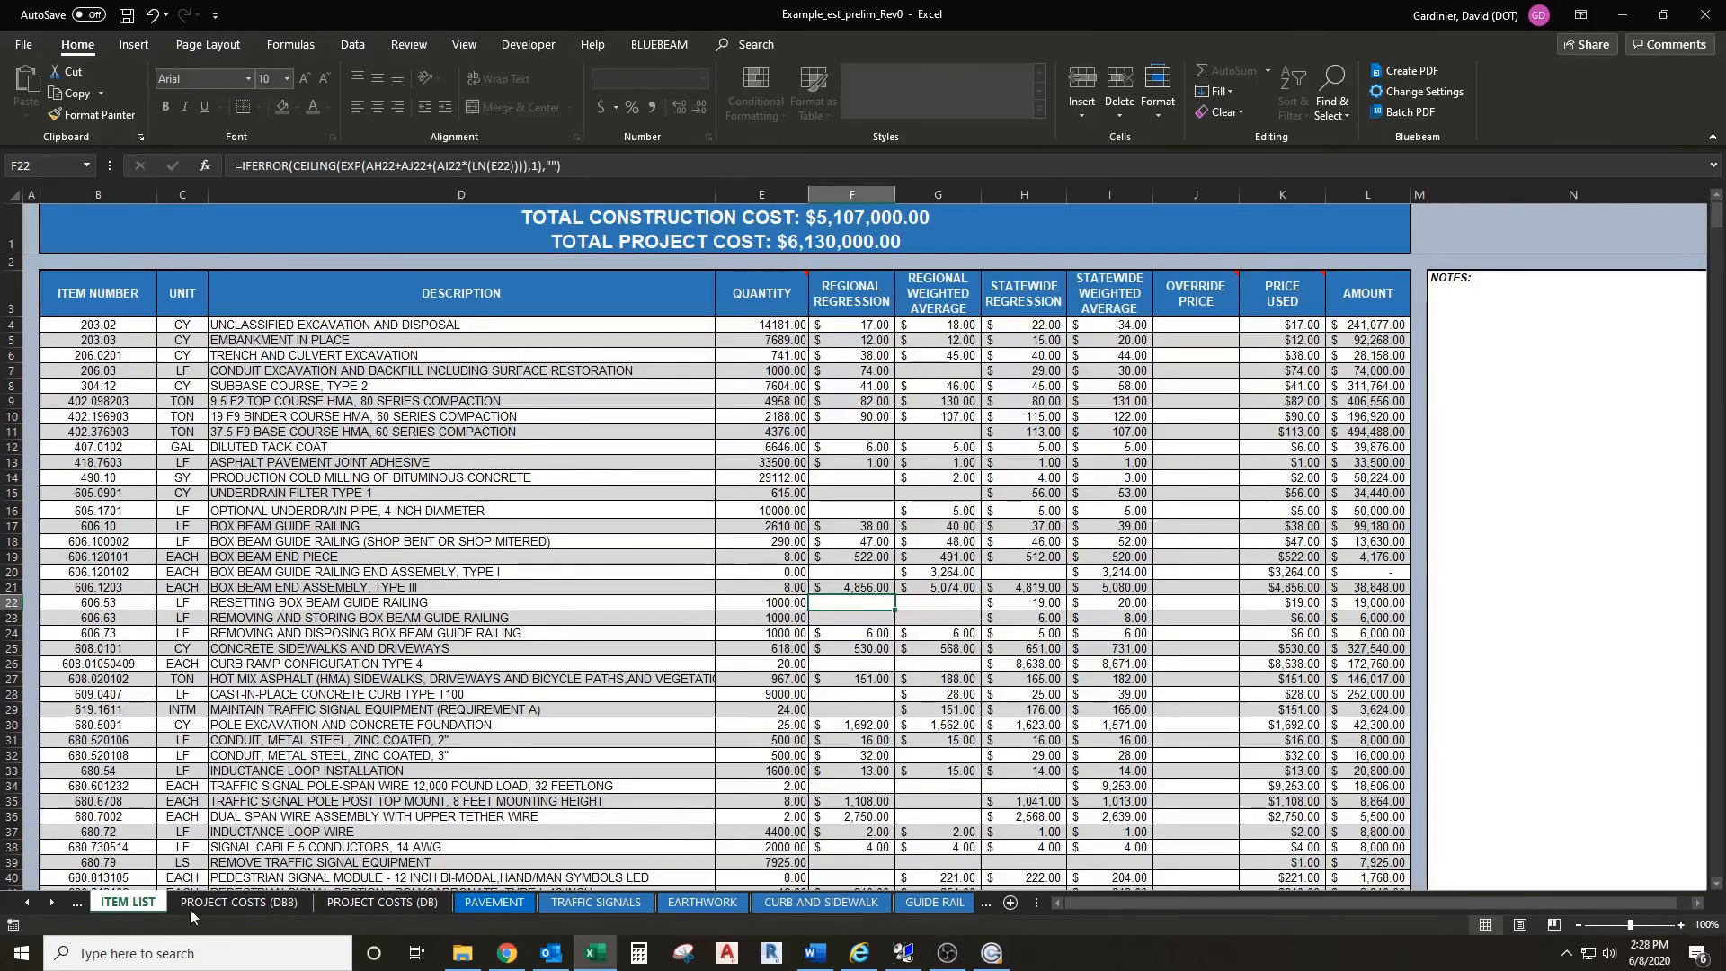
pyautogui.click(26, 903)
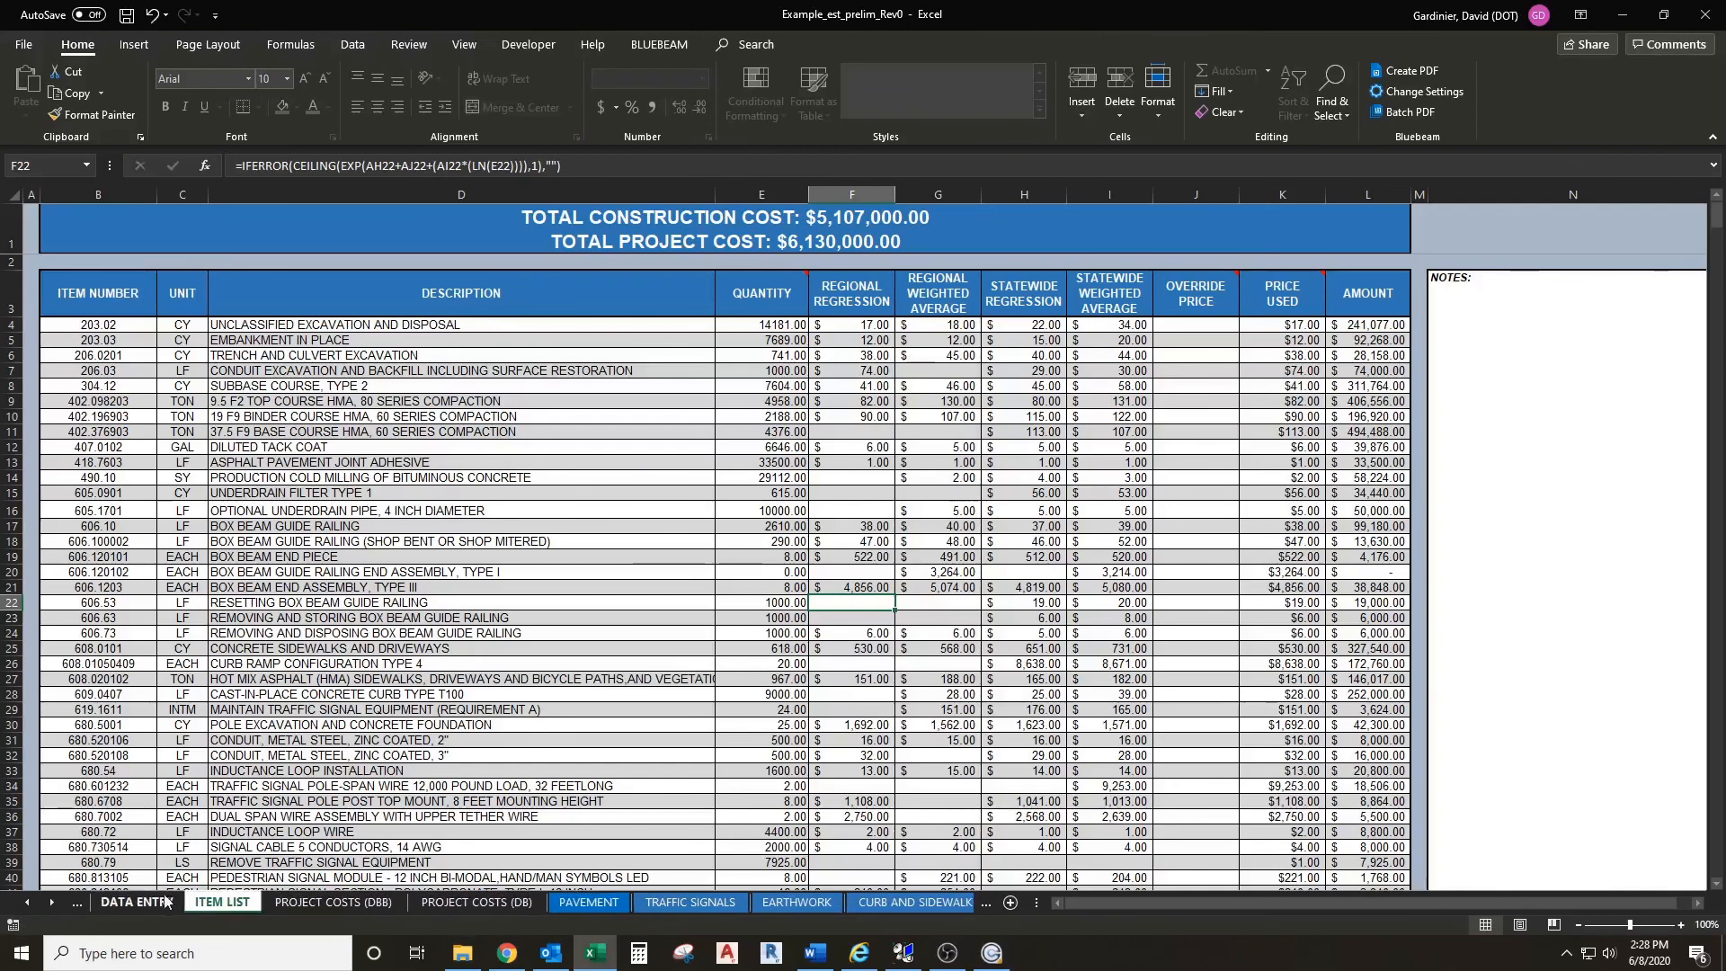
pyautogui.click(167, 901)
pyautogui.click(577, 678)
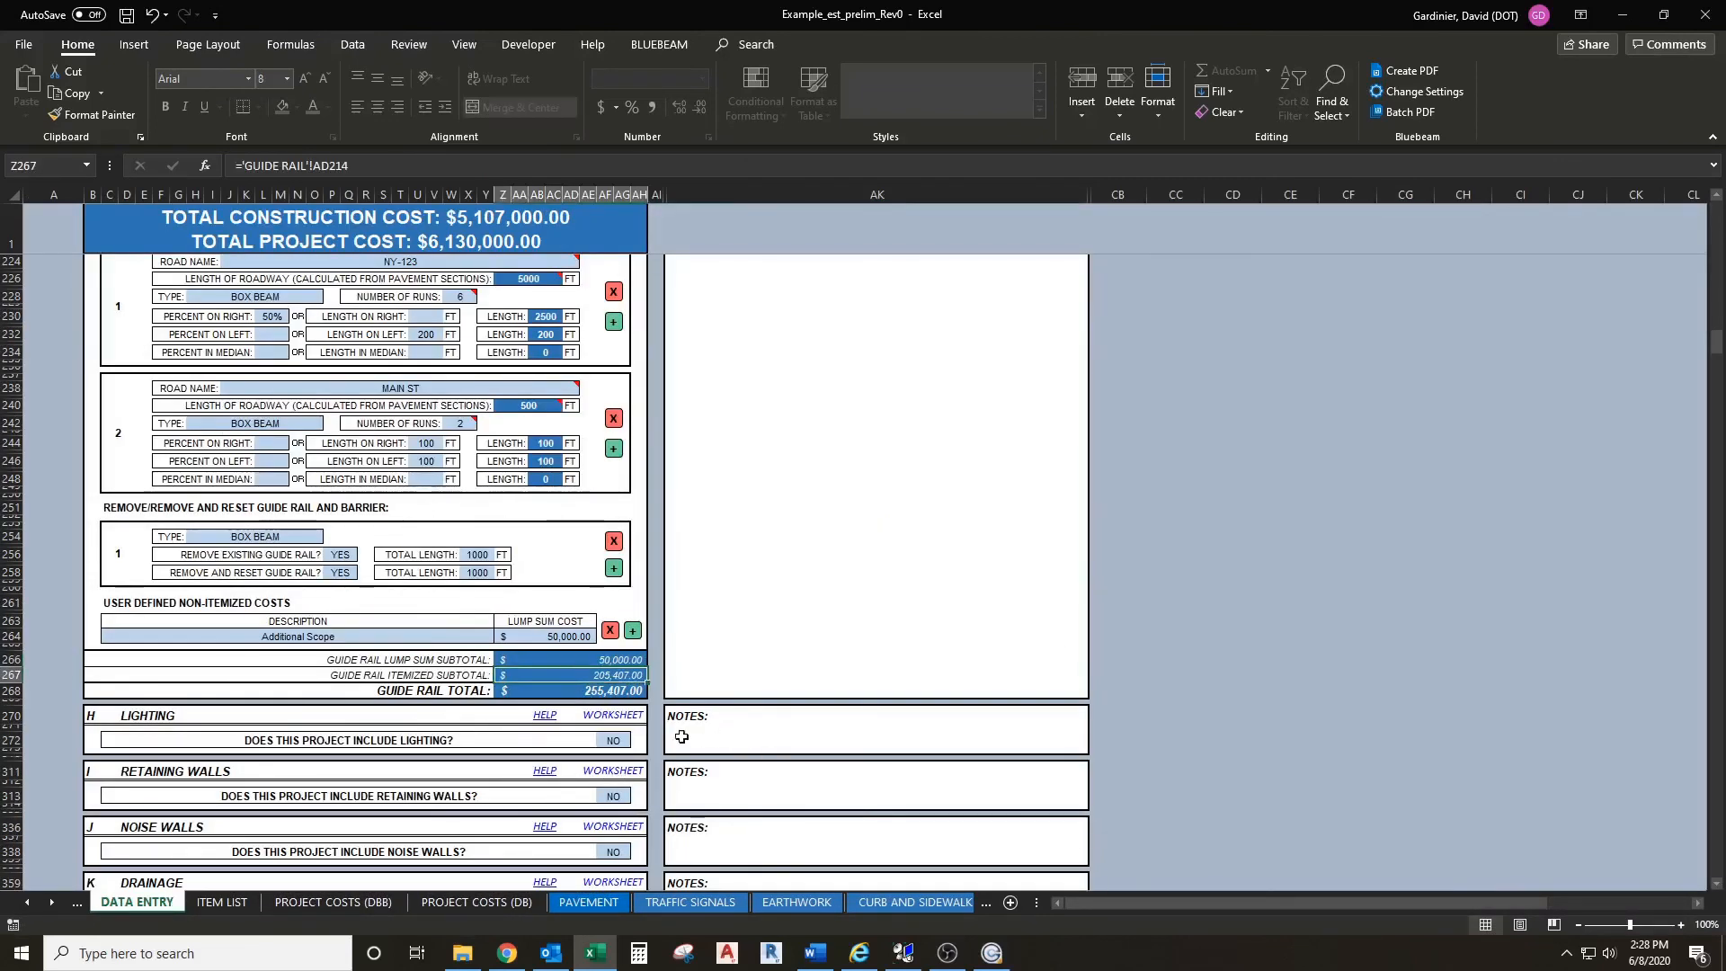
pyautogui.click(529, 692)
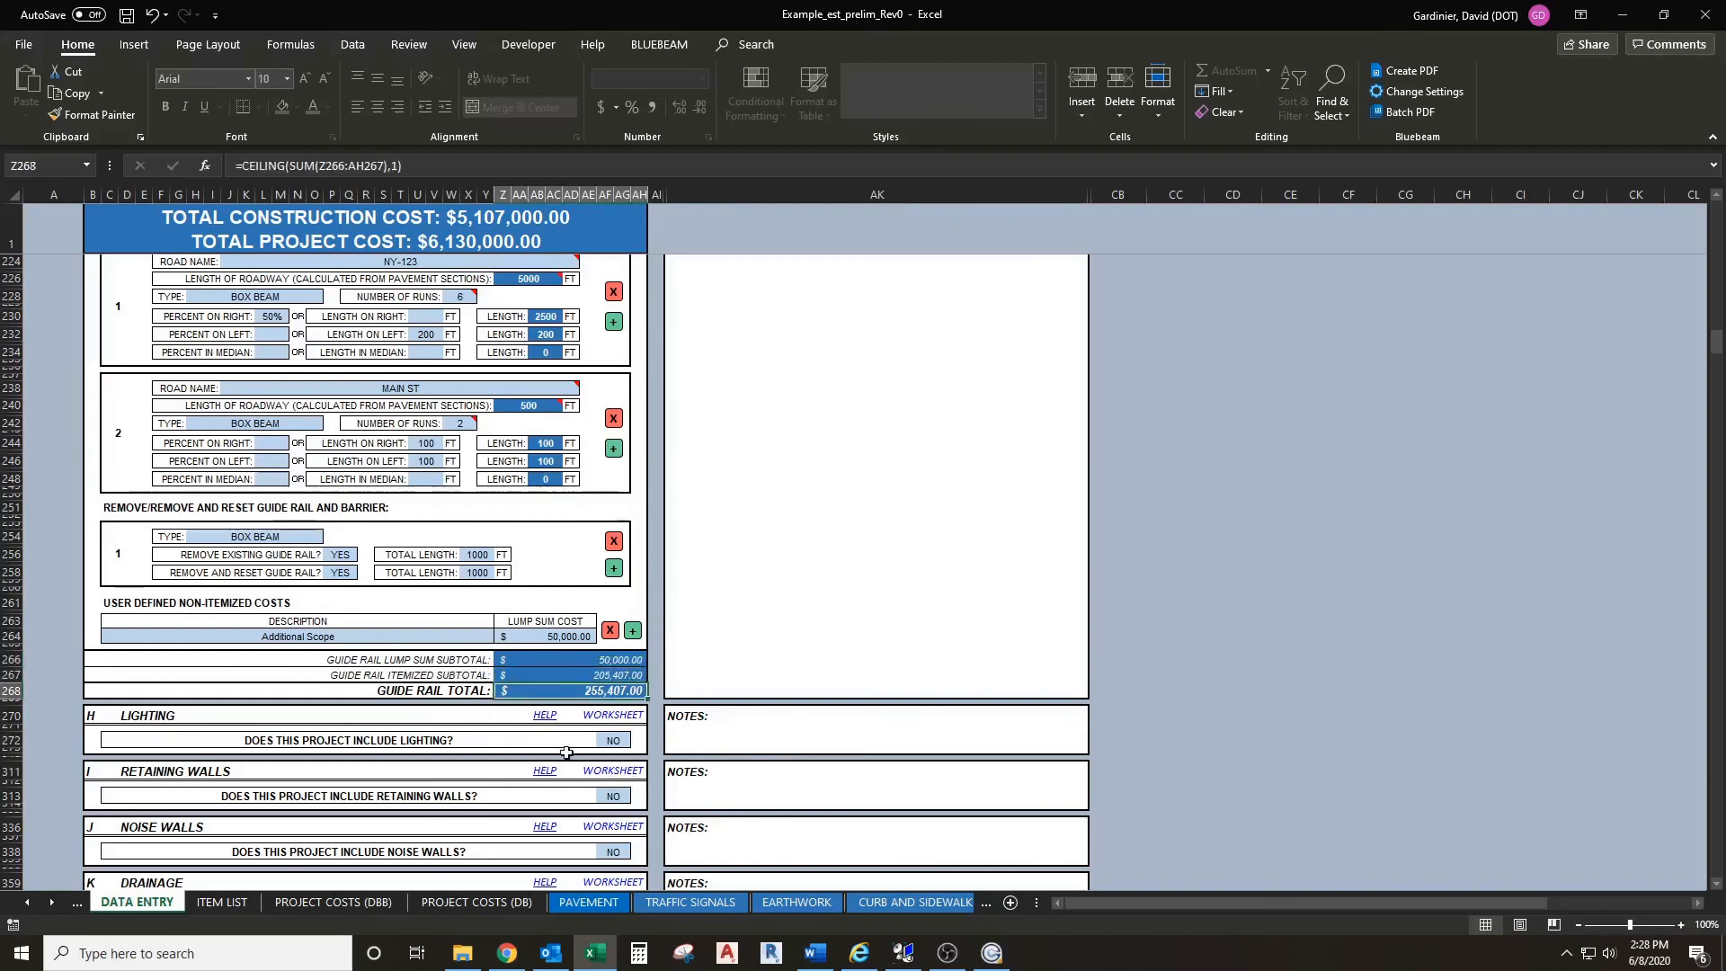